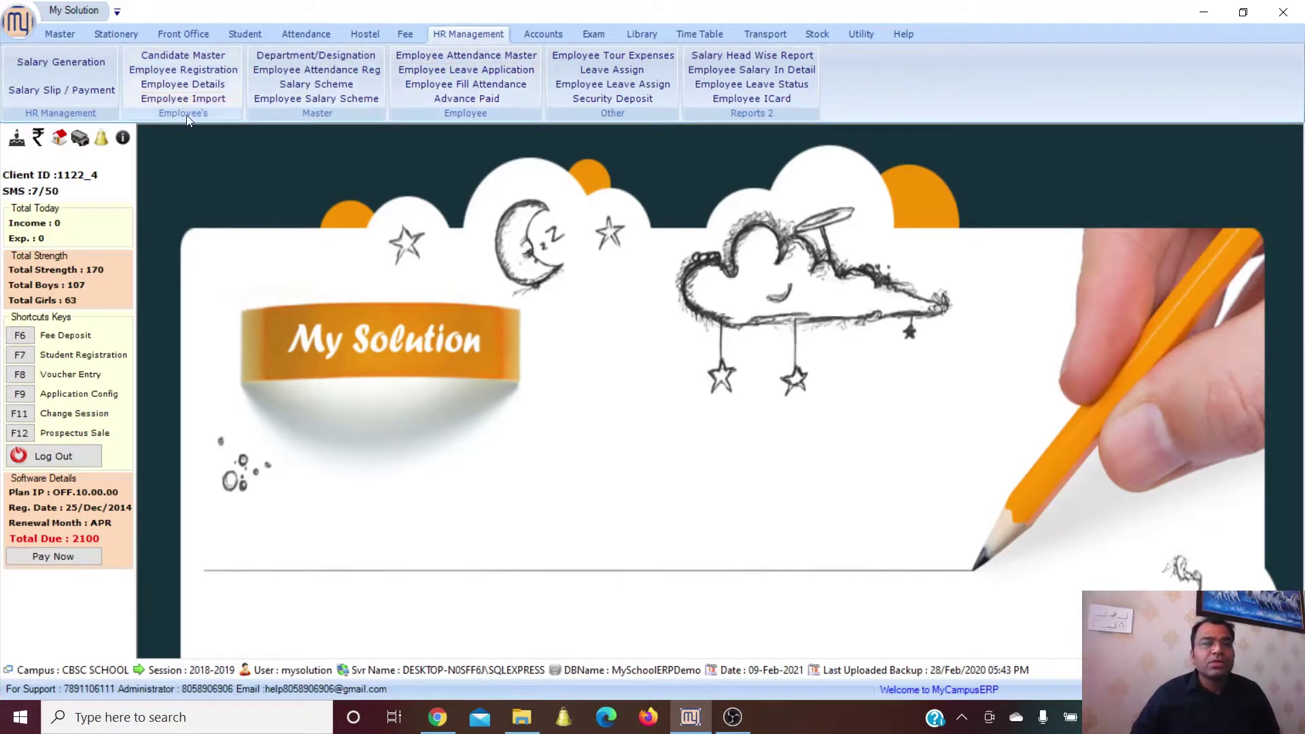
- Open the HR department master, load the TEACHING department record and save it again
{"action": "left_click", "coordinate": [354, 54]}
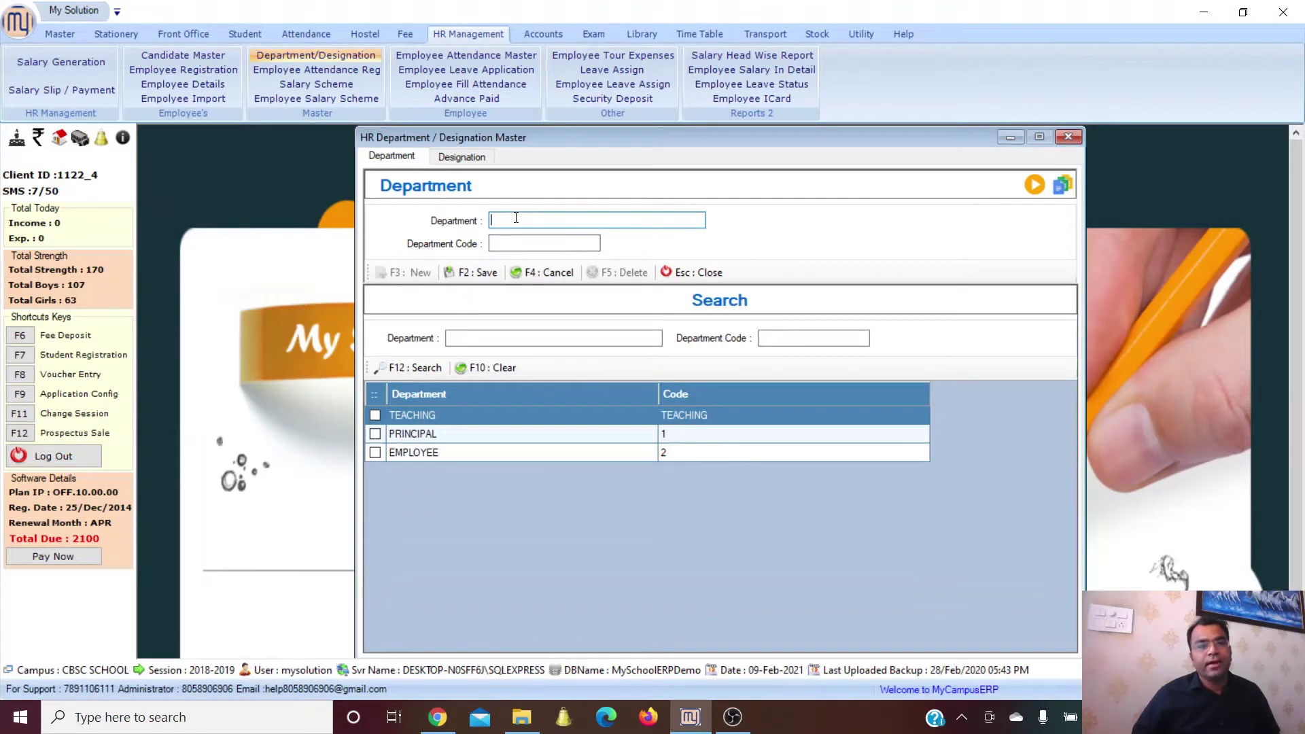
{"action": "left_click", "coordinate": [491, 243]}
{"action": "left_click", "coordinate": [489, 268]}
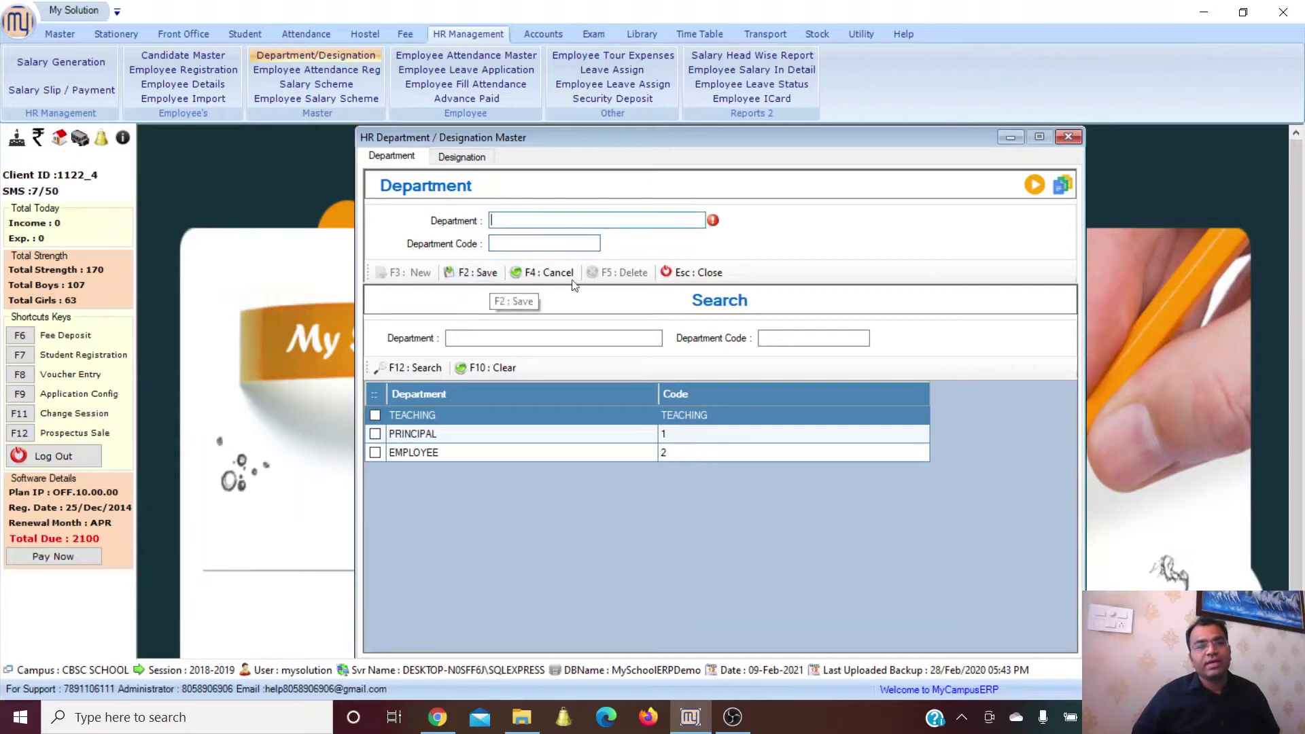
{"action": "left_click", "coordinate": [375, 415]}
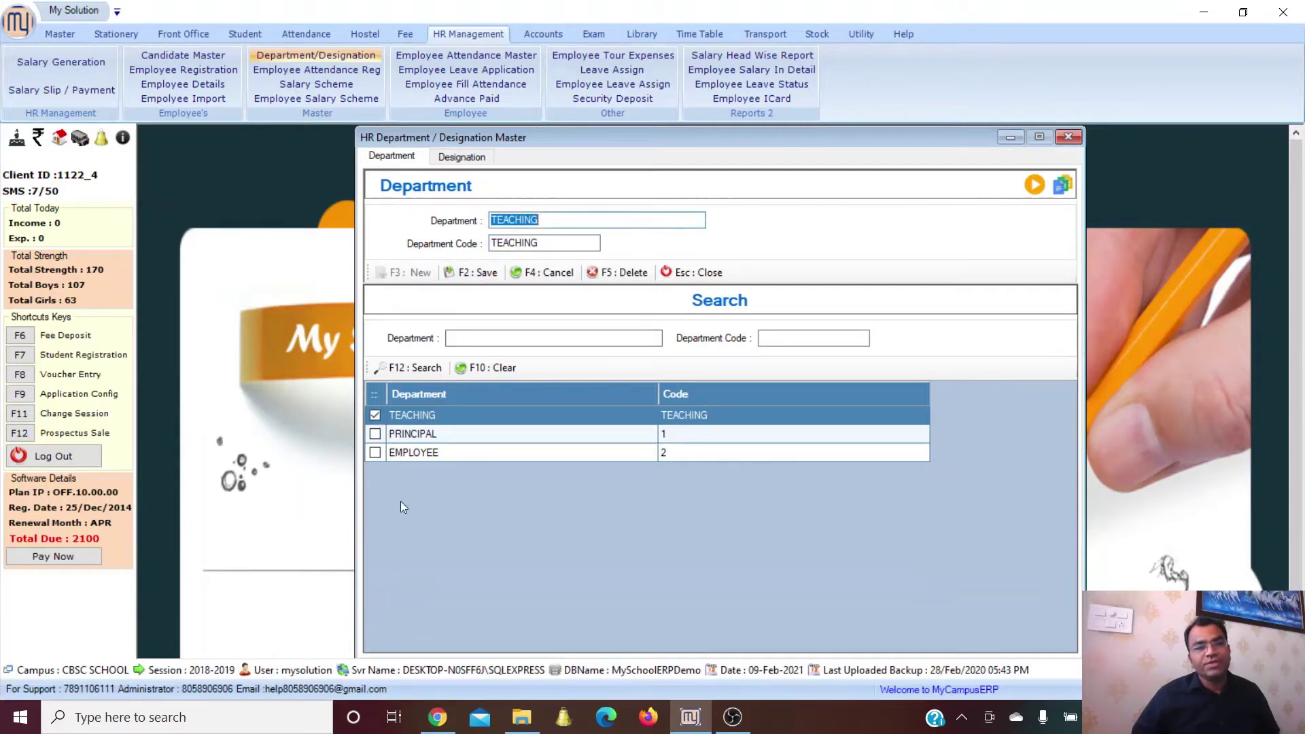
{"action": "left_click", "coordinate": [473, 277]}
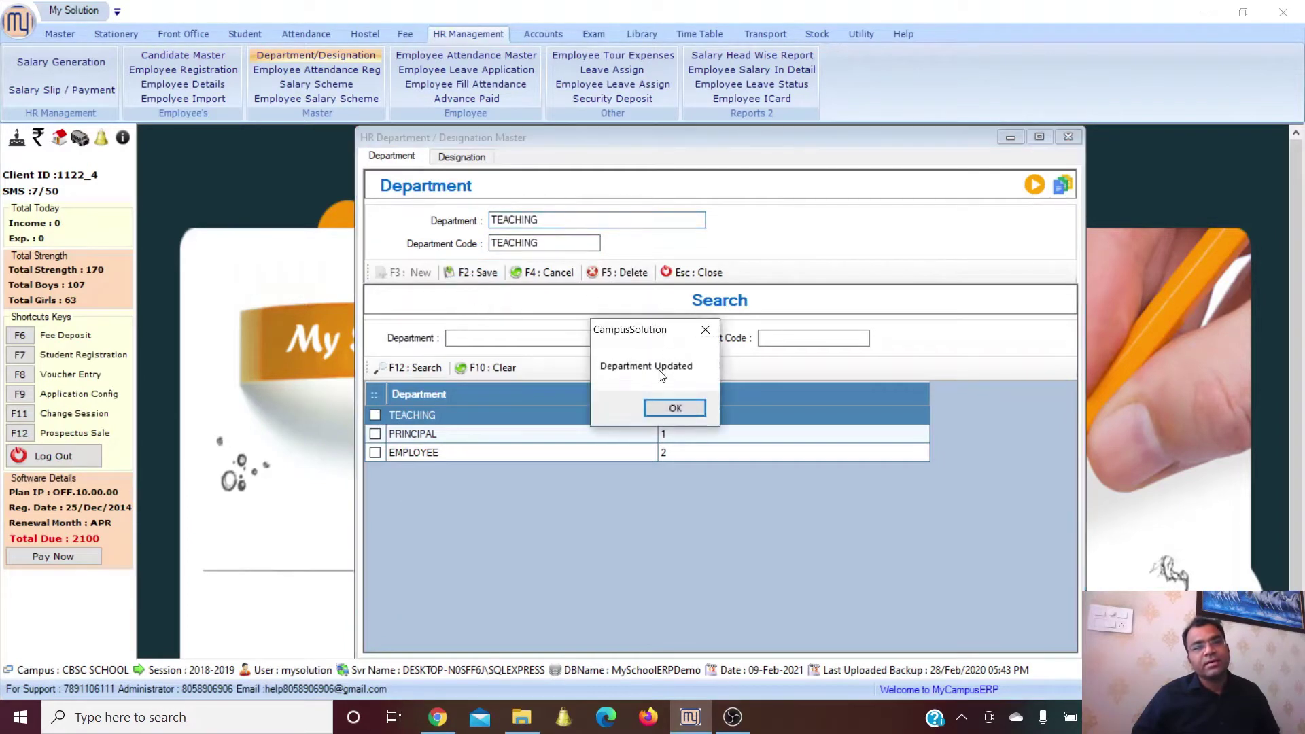
{"action": "left_click", "coordinate": [666, 405]}
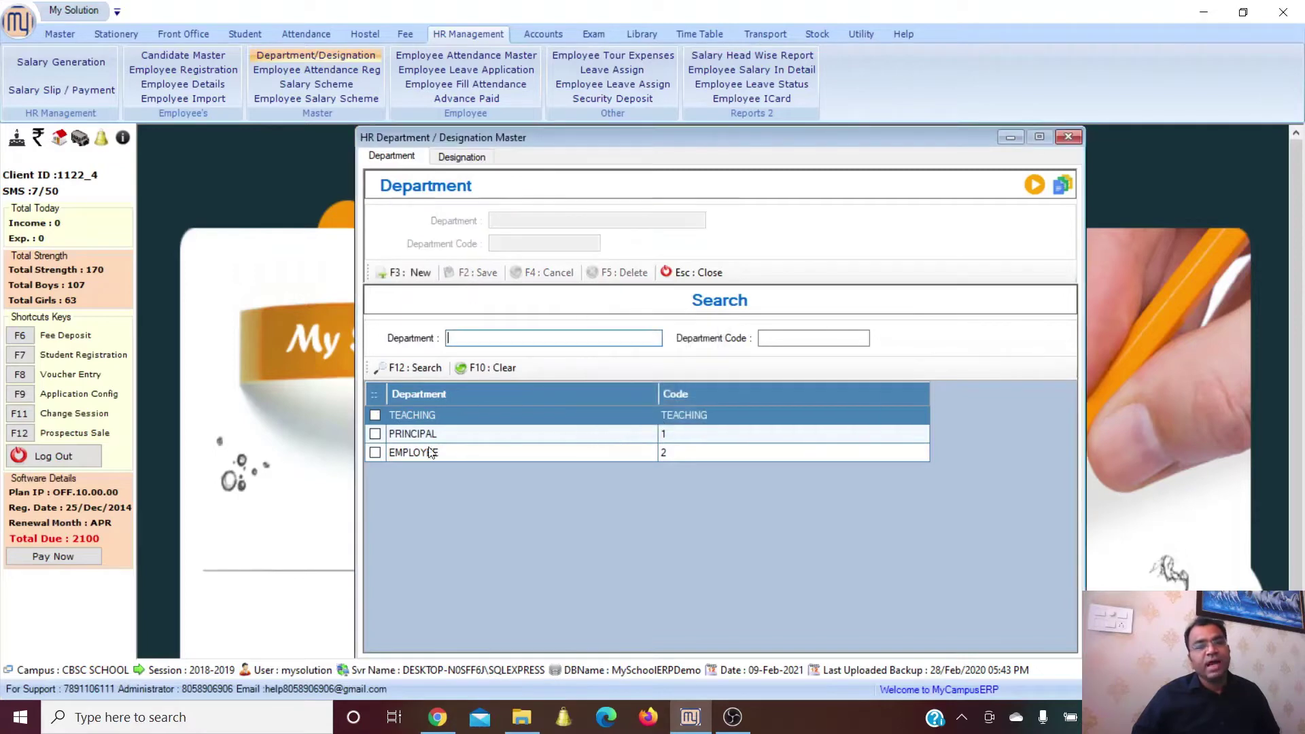
- Review the PRINCIPAL department and the TEACHER designation in the HR master, including a blank designation entry, and close it
{"action": "left_click", "coordinate": [375, 434]}
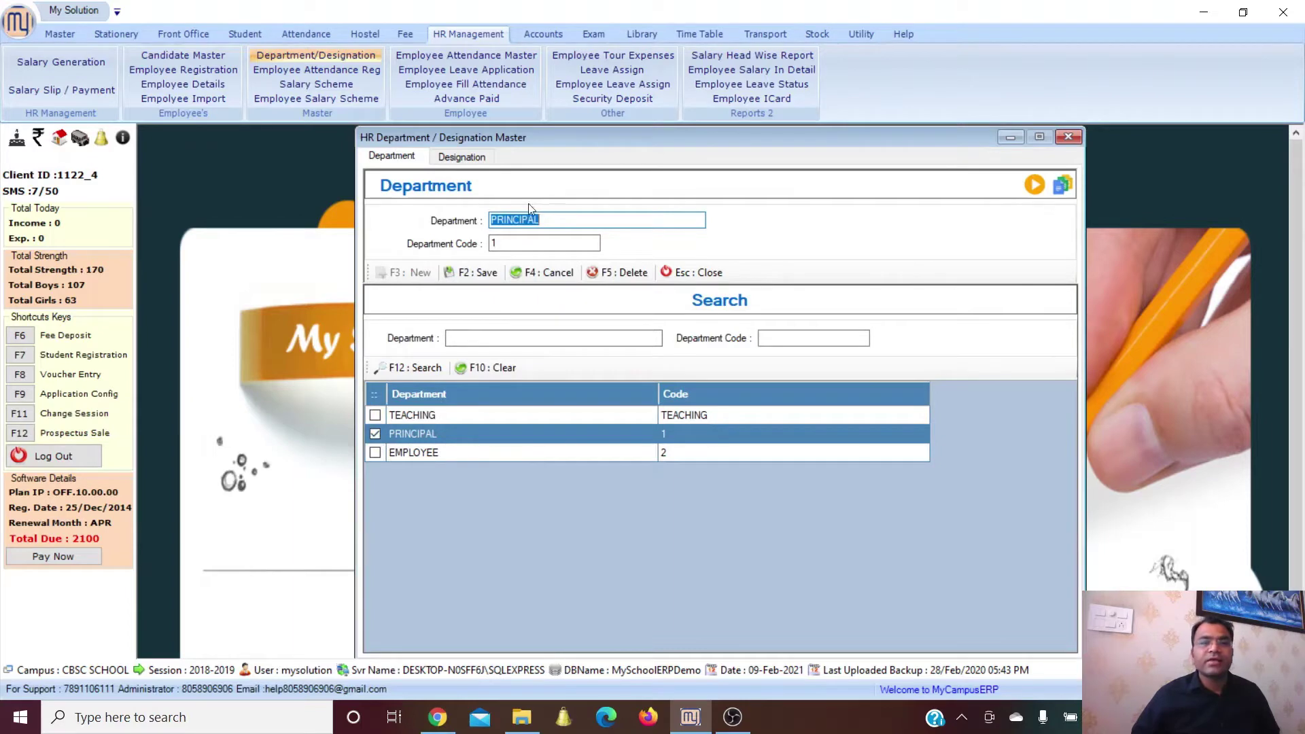
{"action": "left_click", "coordinate": [464, 157]}
{"action": "left_click", "coordinate": [401, 271]}
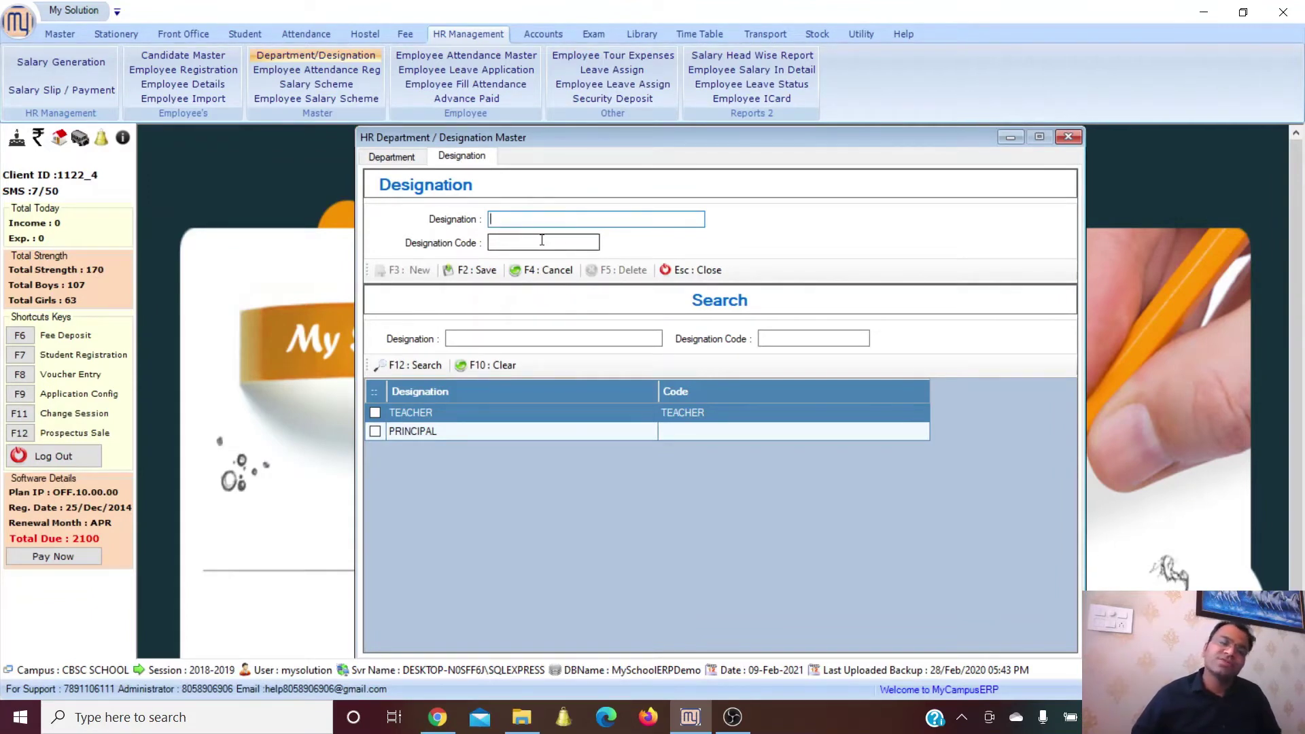
{"action": "left_click", "coordinate": [376, 413]}
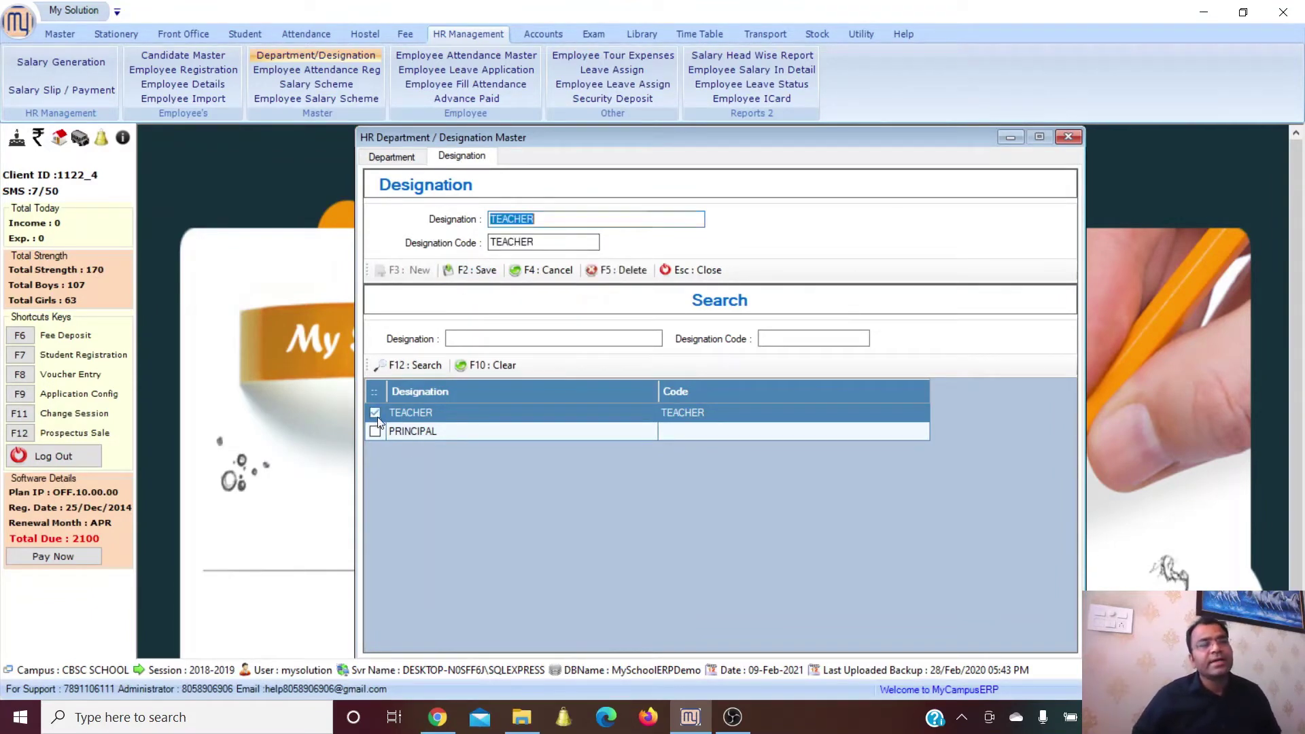
{"action": "left_click", "coordinate": [1069, 138]}
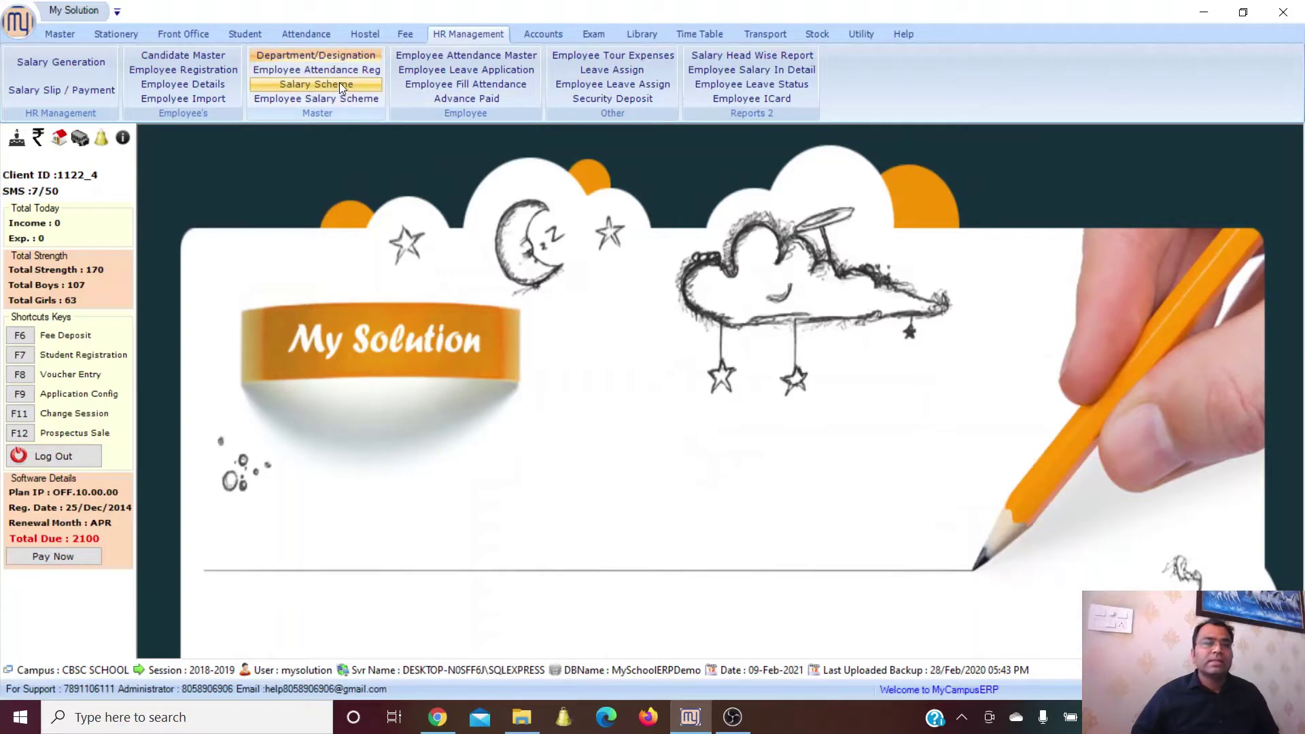
- Search all candidates in the Candidate Master, view a blank new candidate form and close it without saving
{"action": "left_click", "coordinate": [181, 57]}
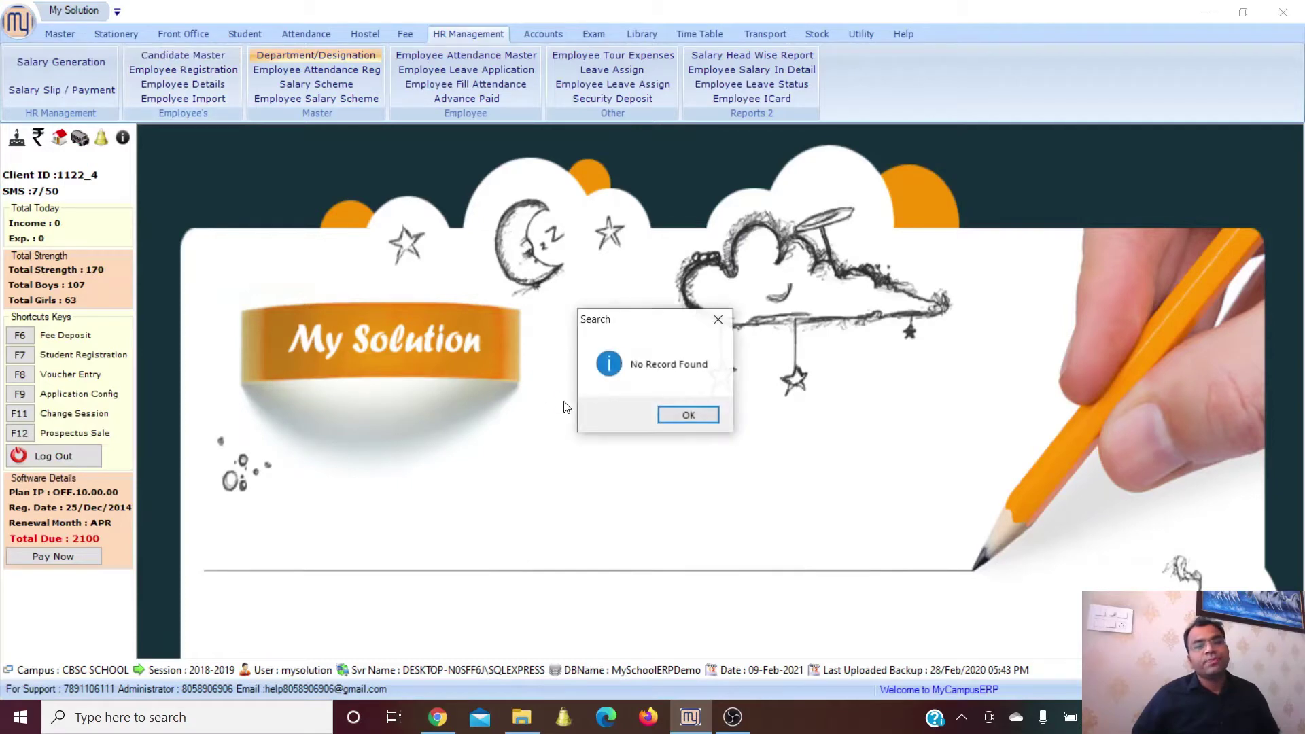
{"action": "left_click", "coordinate": [684, 416]}
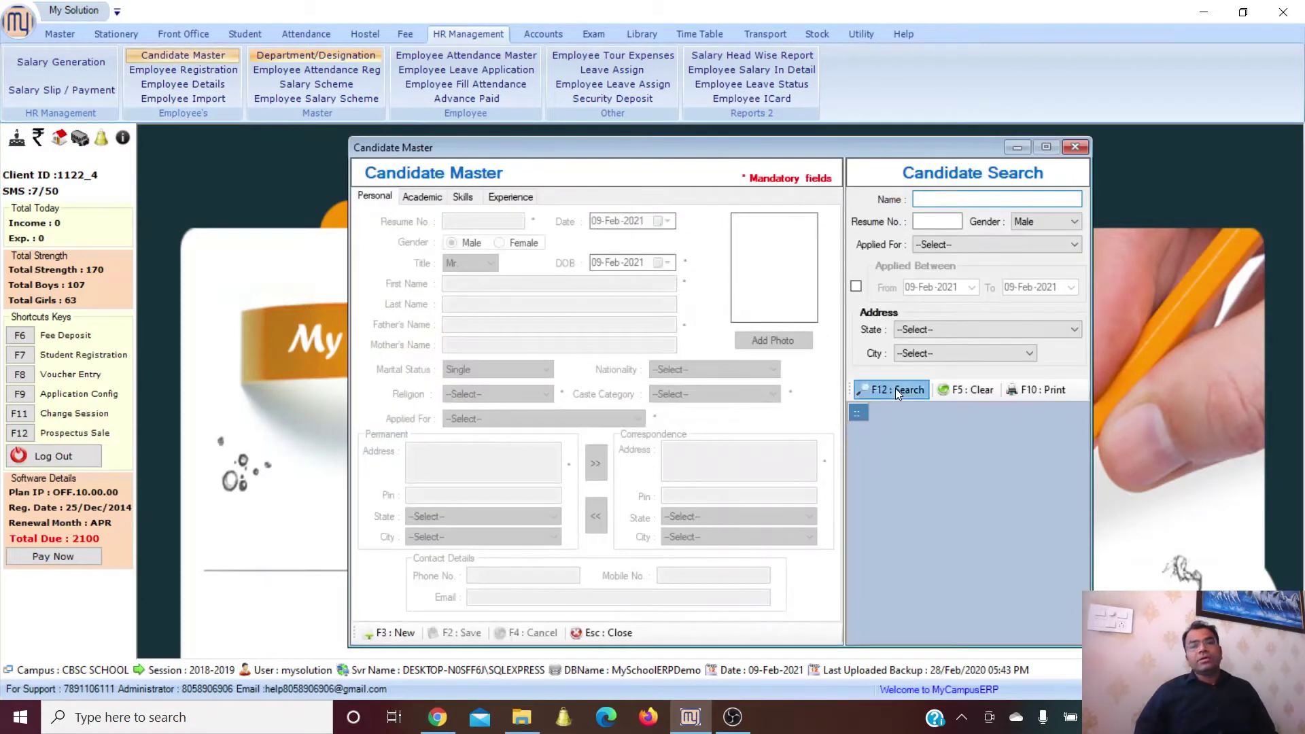
{"action": "left_click", "coordinate": [895, 389]}
{"action": "left_click", "coordinate": [688, 415]}
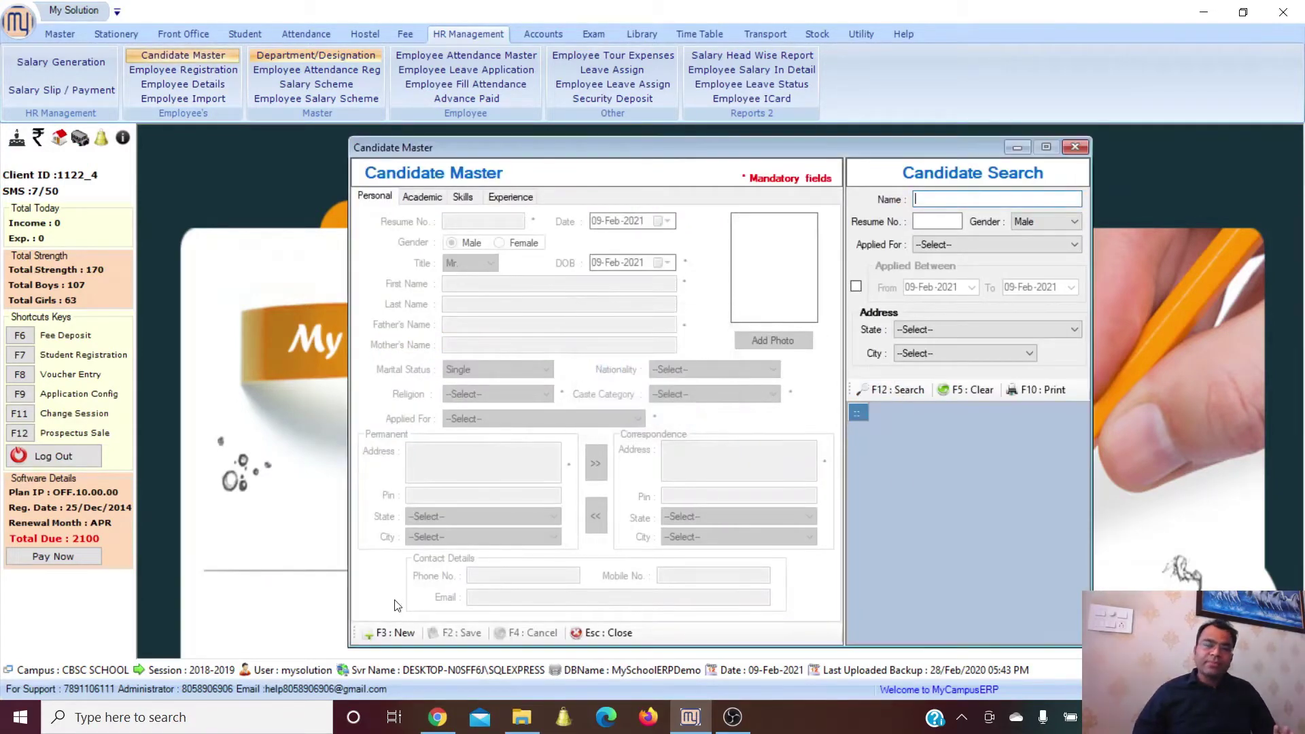
{"action": "left_click", "coordinate": [388, 634]}
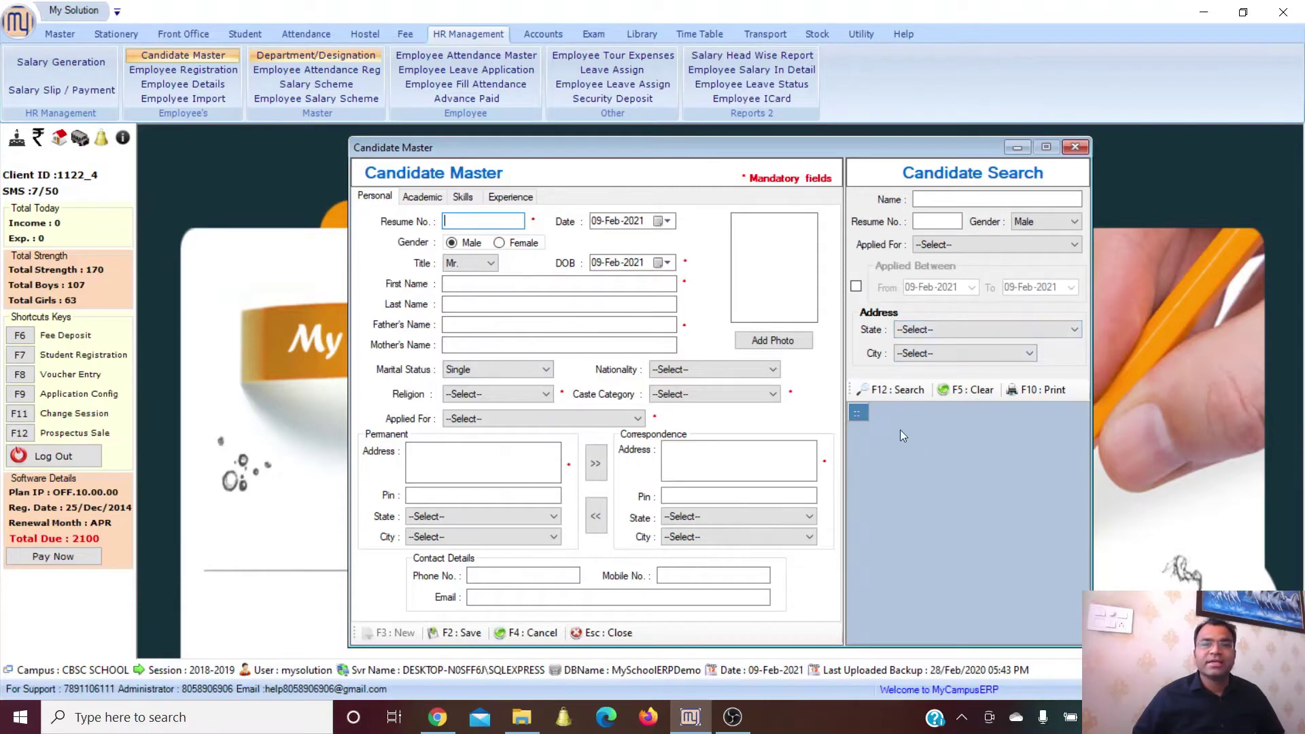
{"action": "left_click", "coordinate": [1074, 147]}
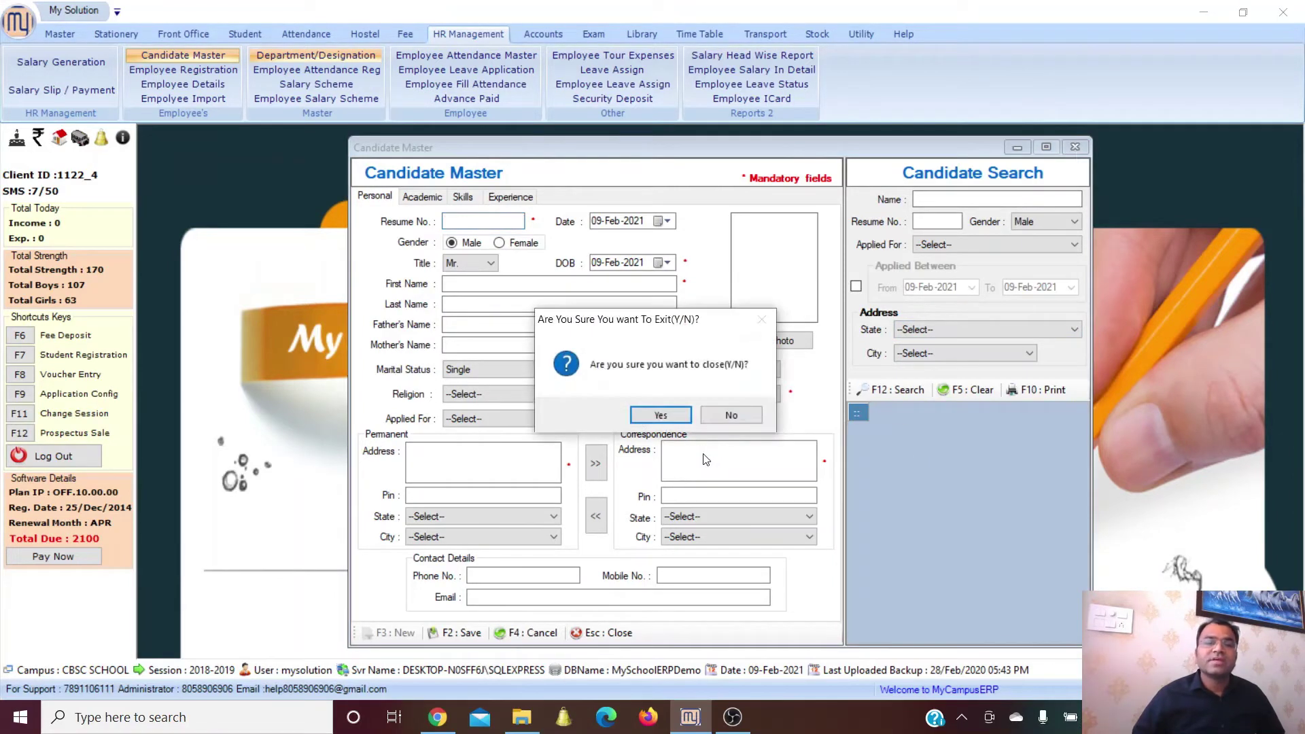
{"action": "left_click", "coordinate": [673, 426]}
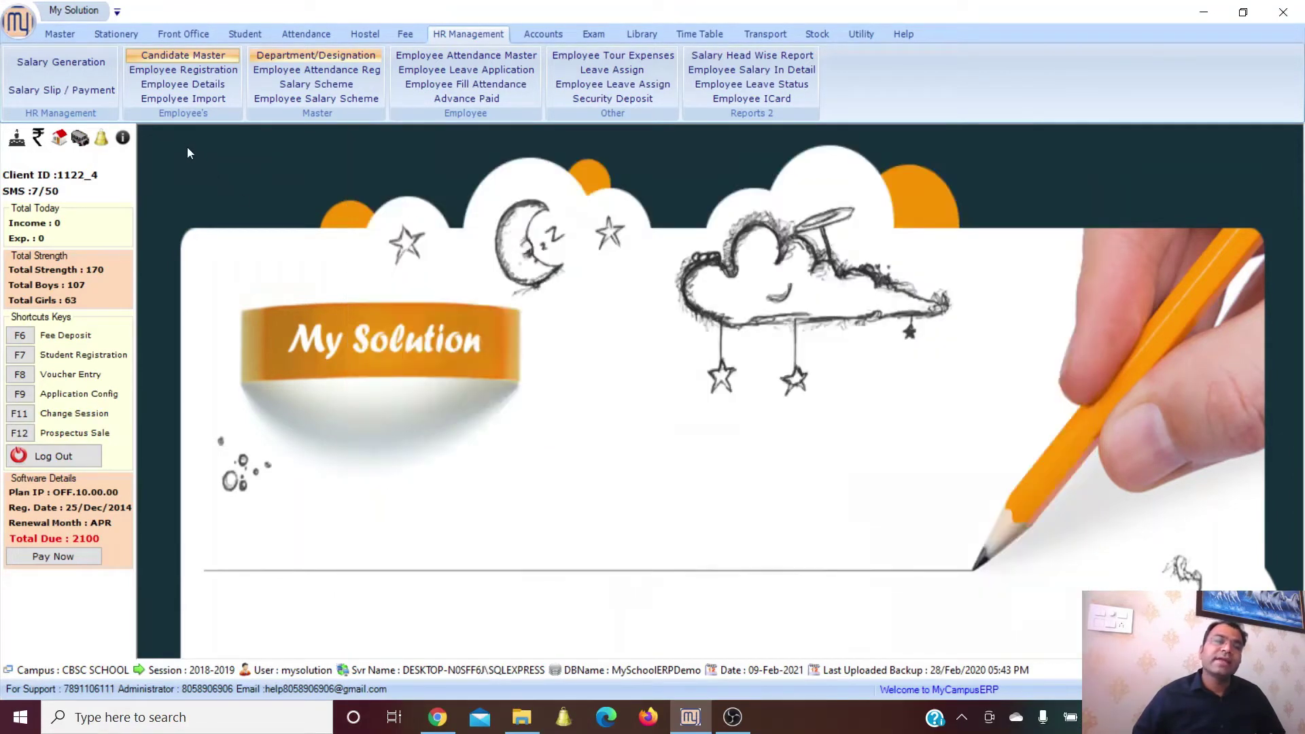
- Review the last listed employee's personal, subject, experience and qualification details in Employee Registration, after viewing a blank new form
{"action": "left_click", "coordinate": [210, 65]}
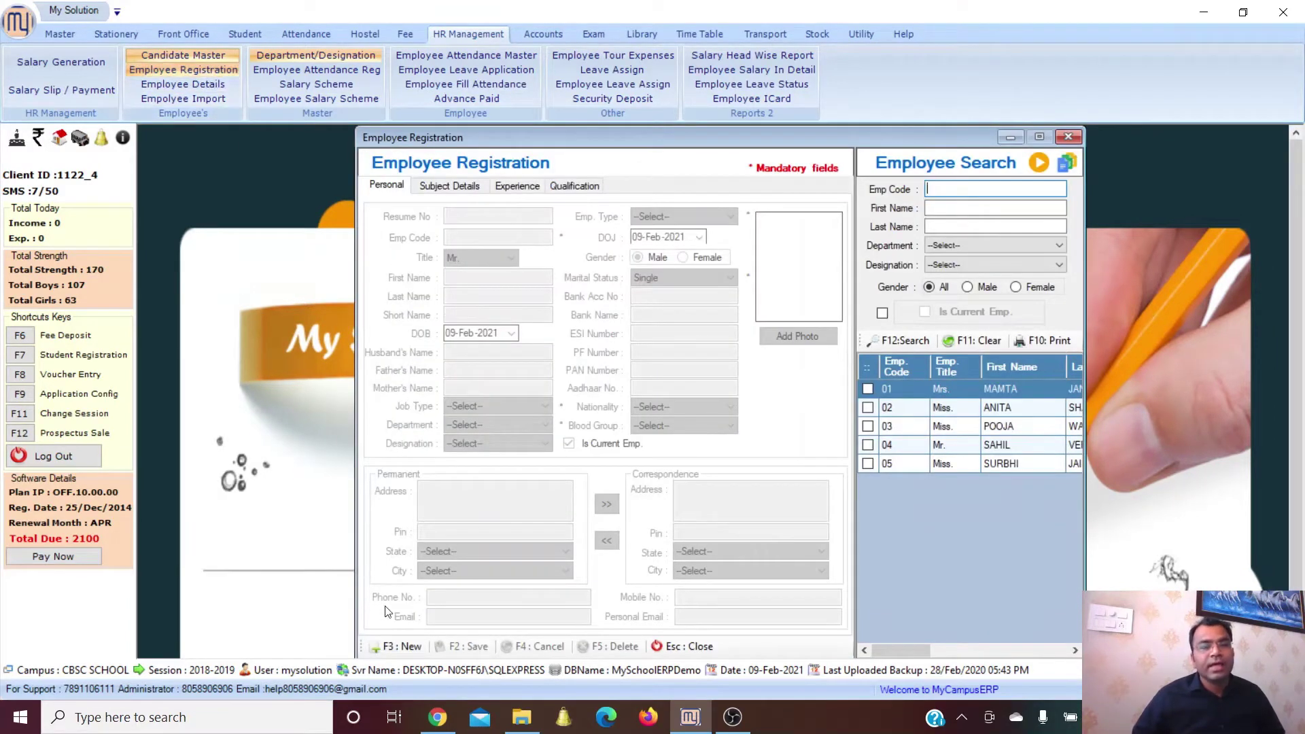
{"action": "left_click", "coordinate": [400, 646]}
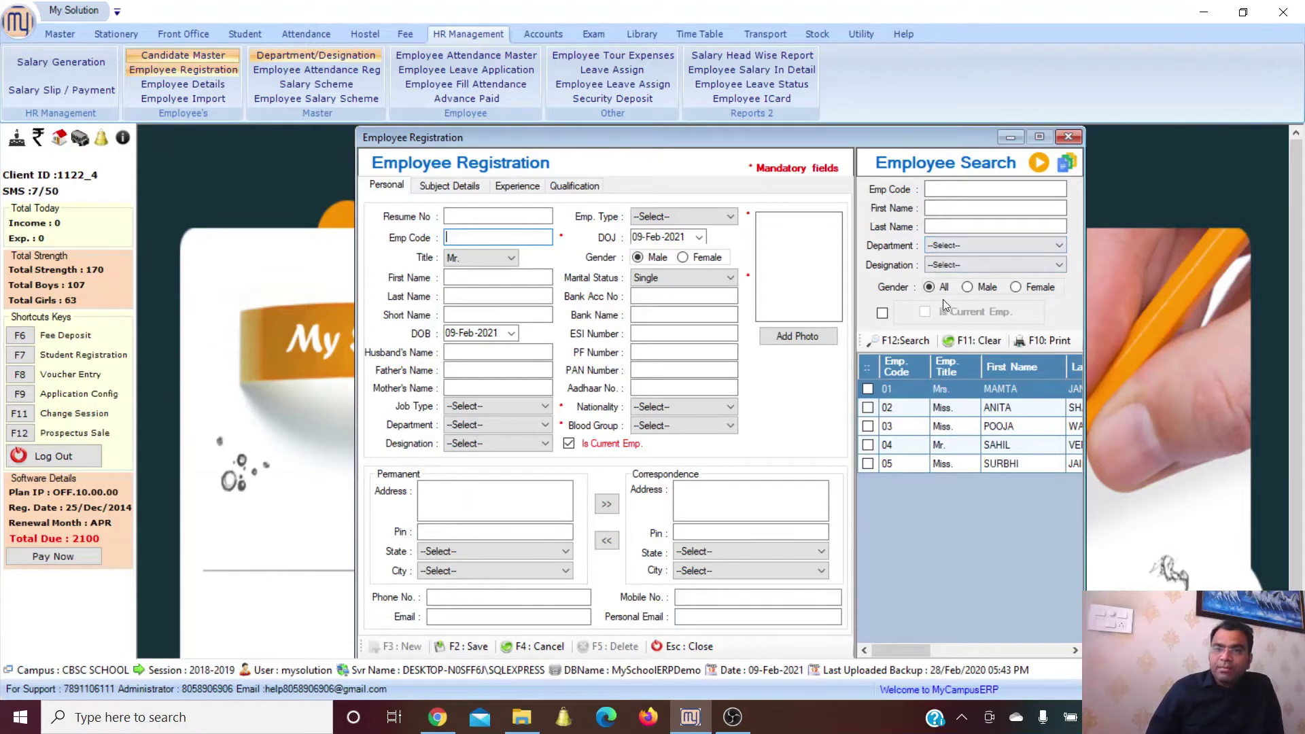
{"action": "left_click", "coordinate": [867, 464]}
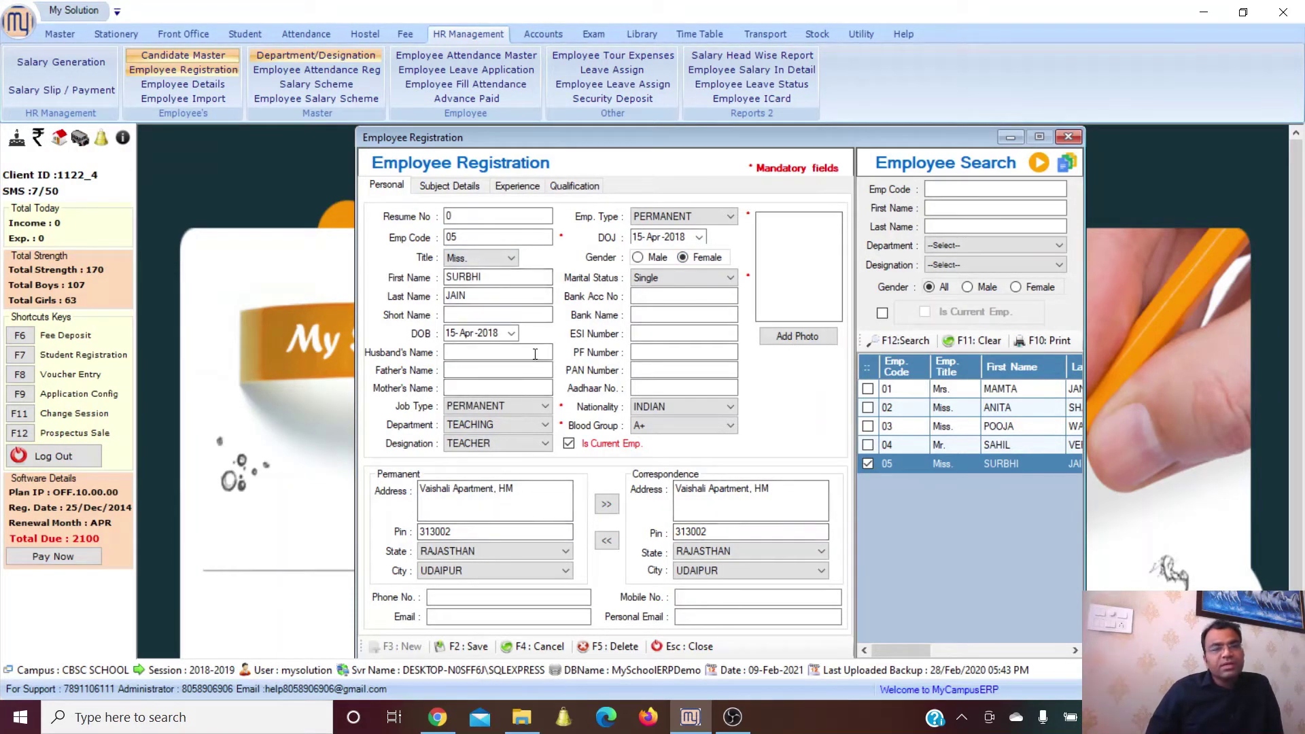
{"action": "left_click", "coordinate": [444, 190]}
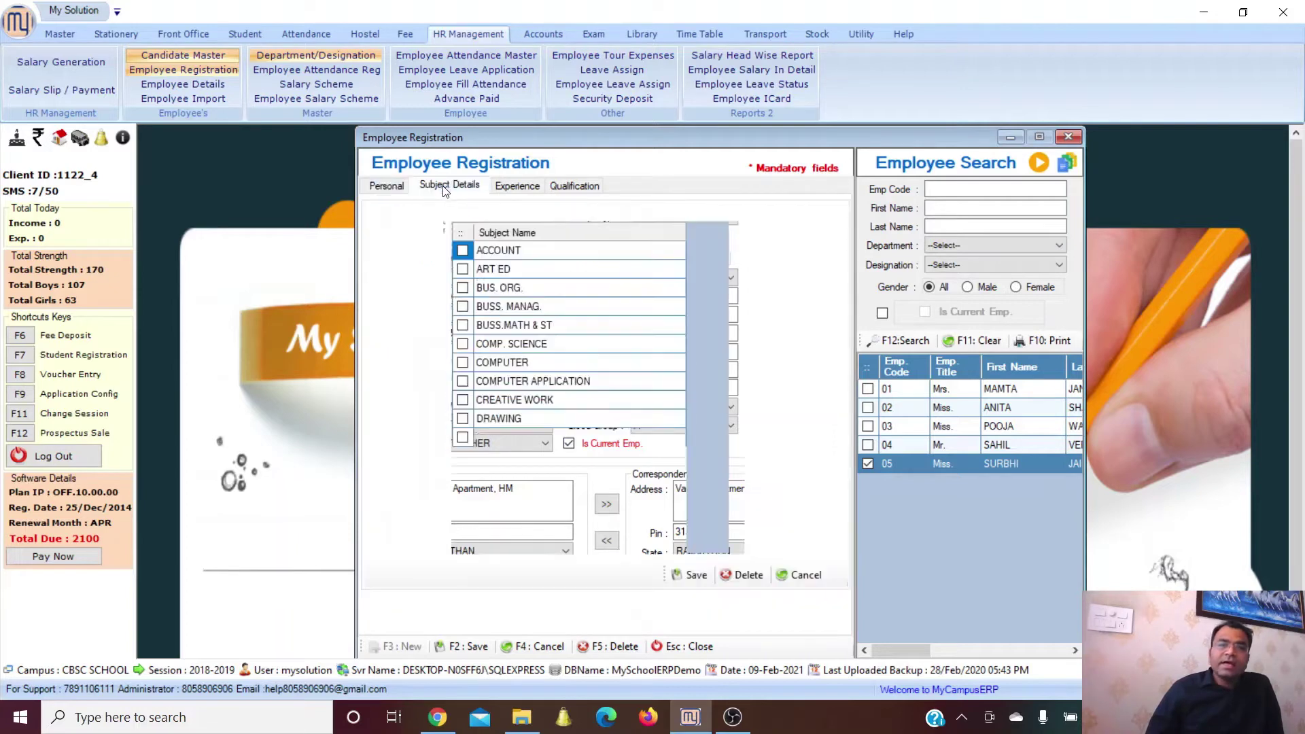
{"action": "left_click", "coordinate": [522, 189]}
{"action": "left_click", "coordinate": [552, 189]}
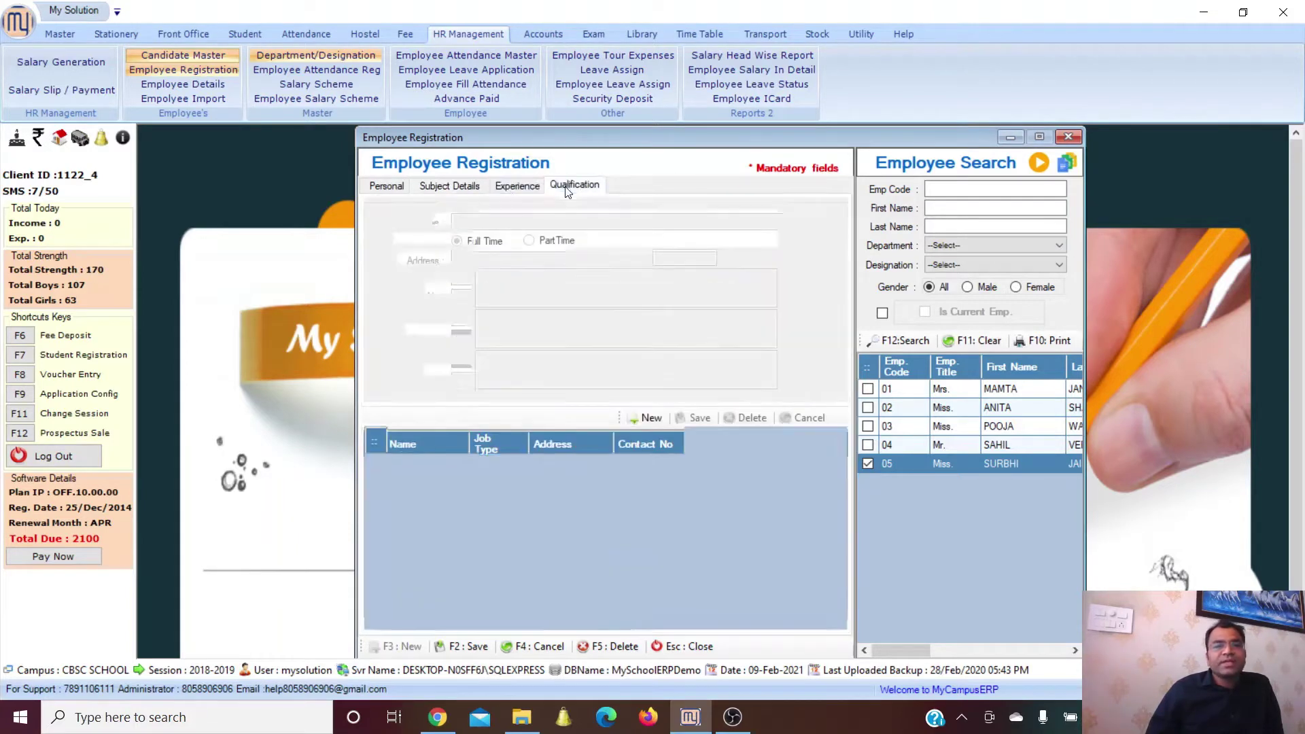
{"action": "left_click", "coordinate": [393, 189]}
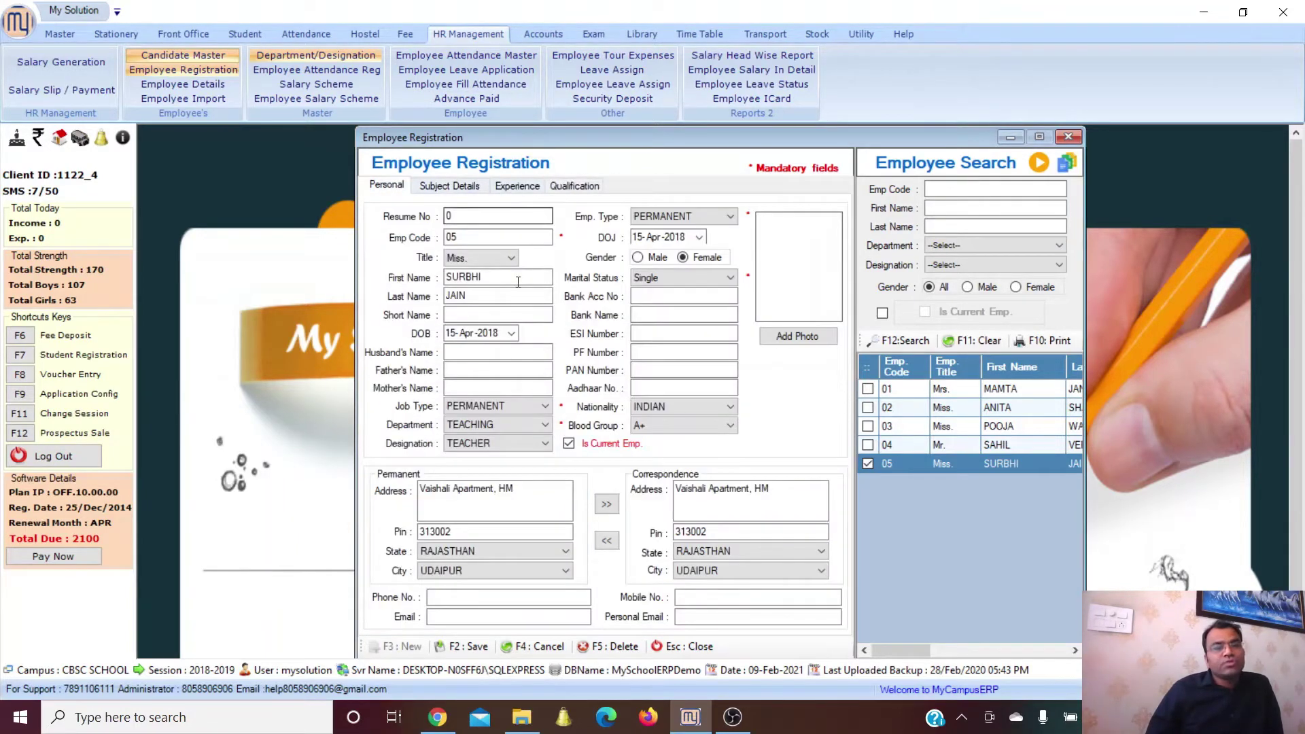
{"action": "left_click", "coordinate": [1068, 138]}
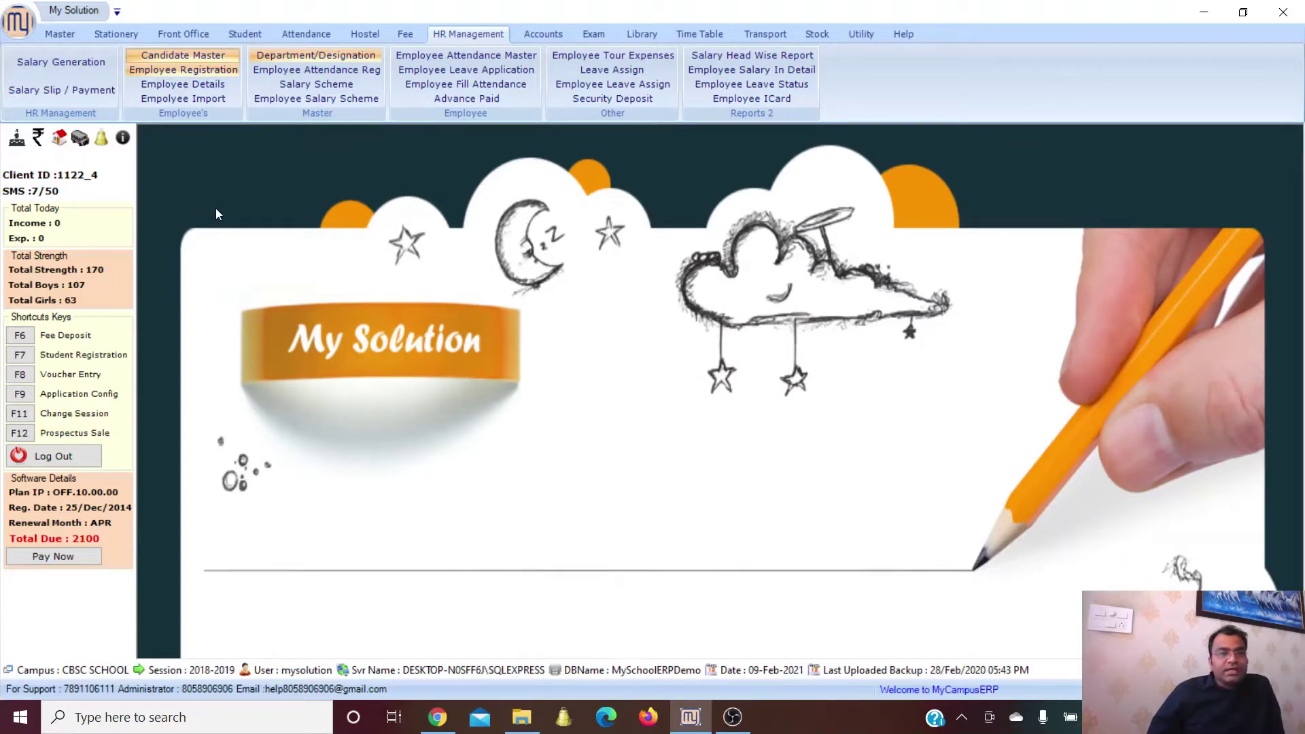
- Create an employee import sheet for 50 employees, show the paste option for the first Emp Code cell and close the import
{"action": "left_click", "coordinate": [189, 100]}
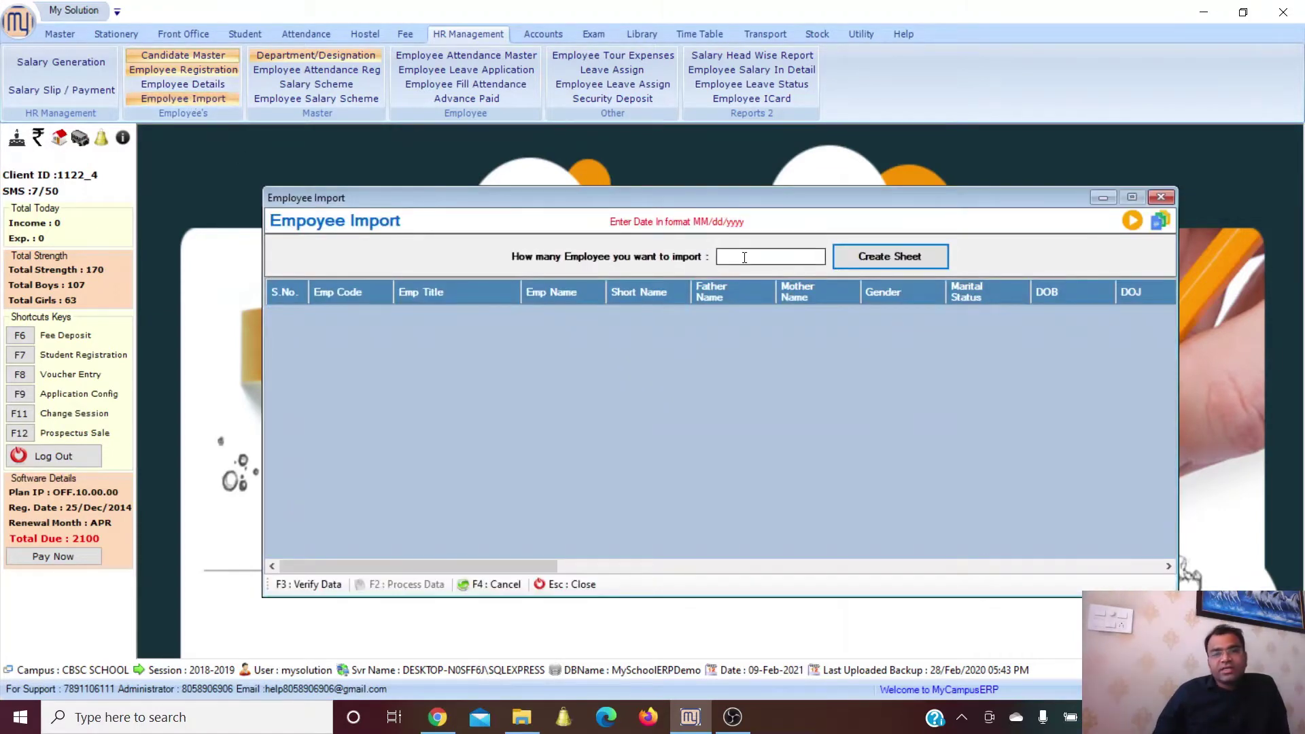
{"action": "left_click", "coordinate": [744, 257]}
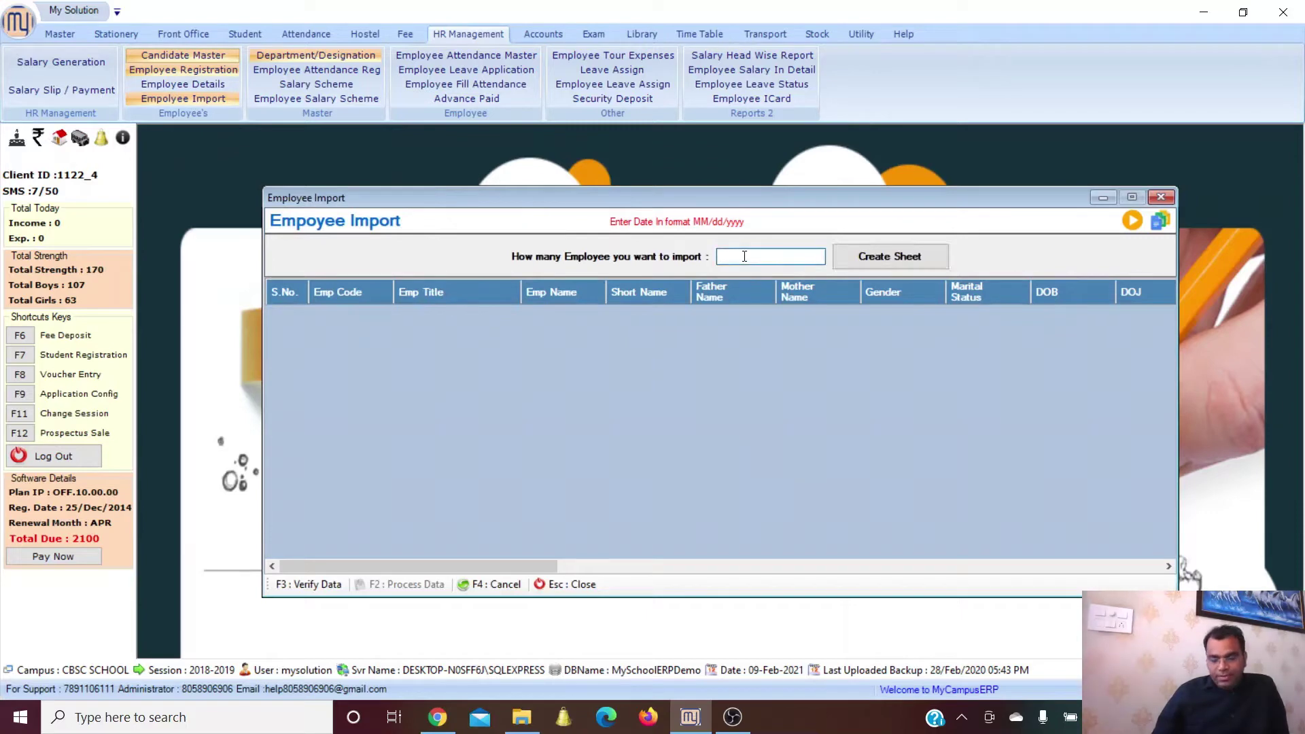
{"action": "type", "text": "50"}
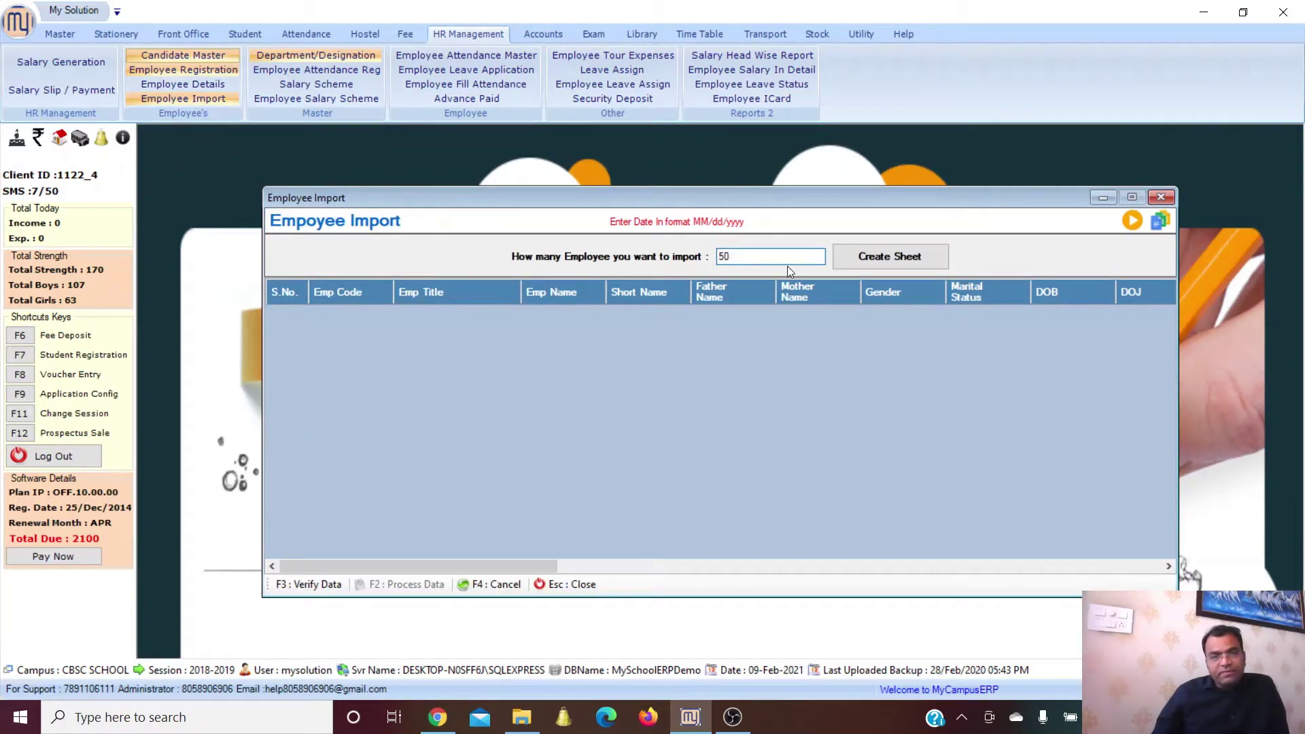
{"action": "left_click", "coordinate": [887, 261]}
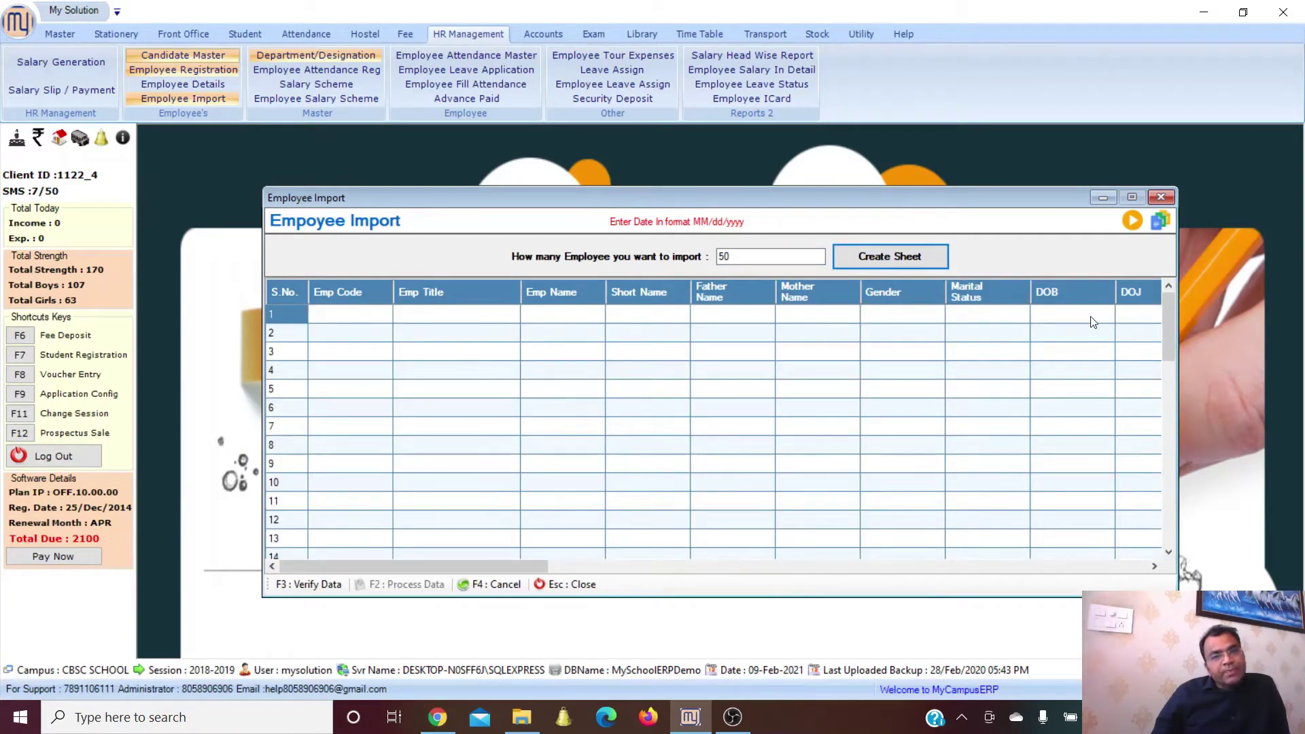
{"action": "left_click", "coordinate": [363, 321]}
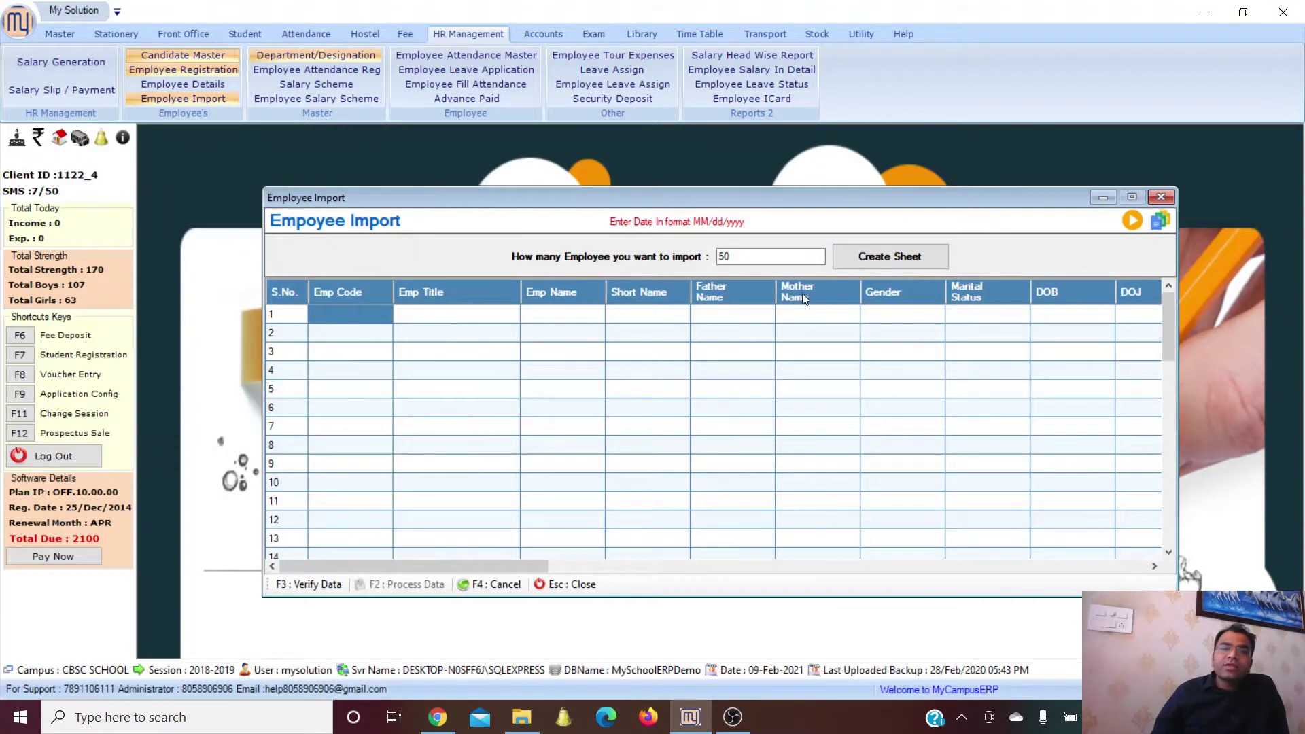
{"action": "right_click", "coordinate": [337, 319]}
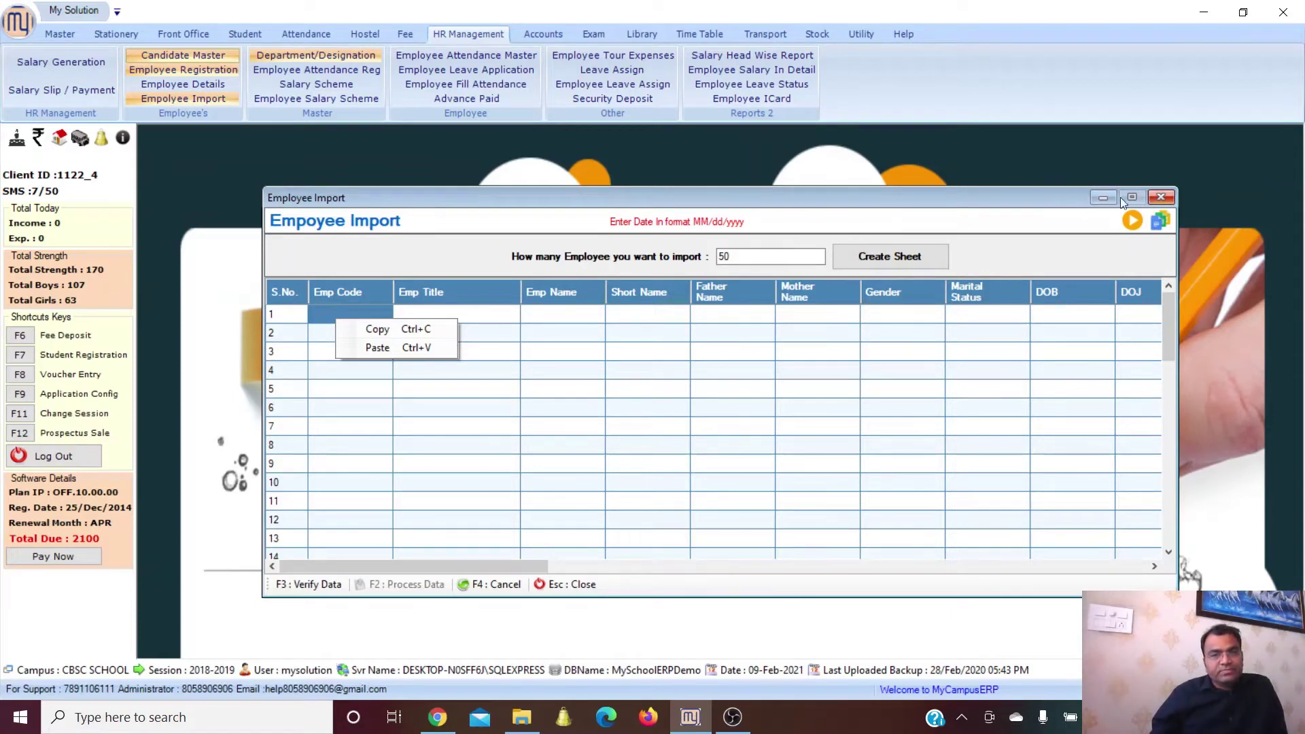
{"action": "left_click", "coordinate": [1160, 197]}
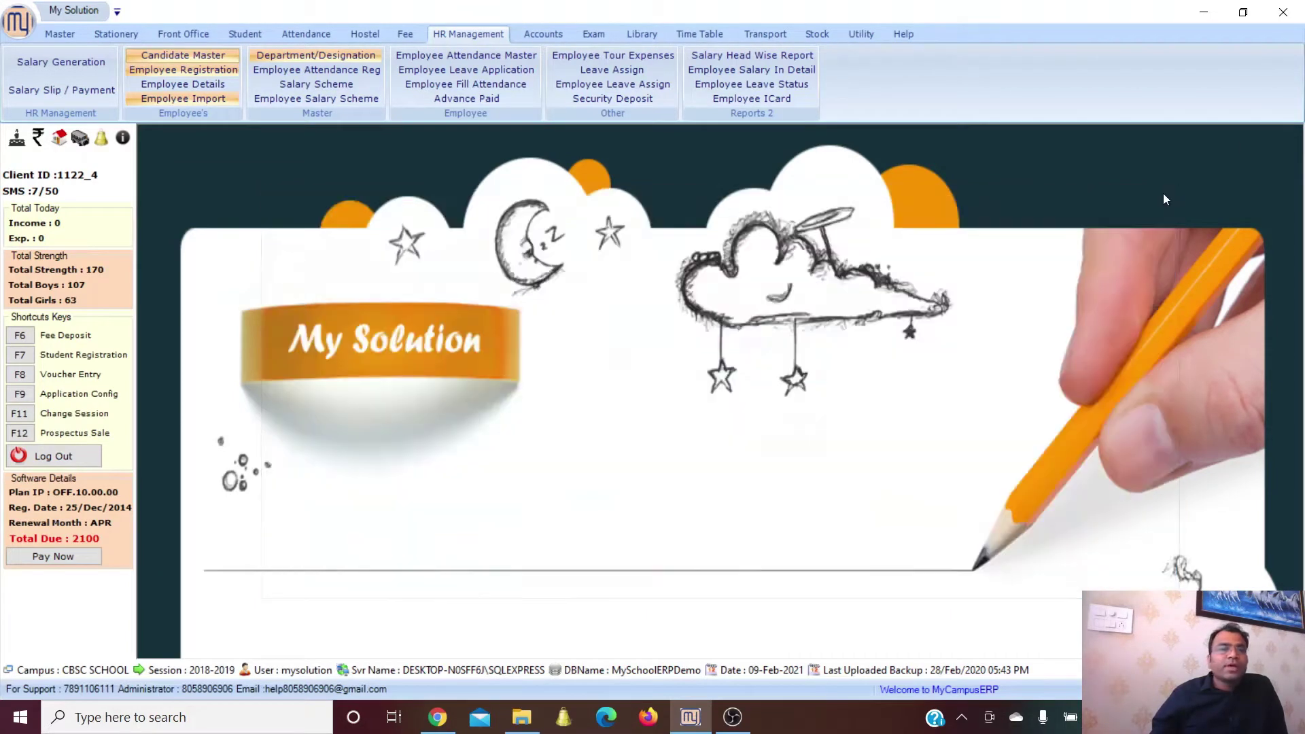
- List the current employees in Employee Details with the Employee Name, Gender and Father's Name fields displayed
{"action": "left_click", "coordinate": [204, 84]}
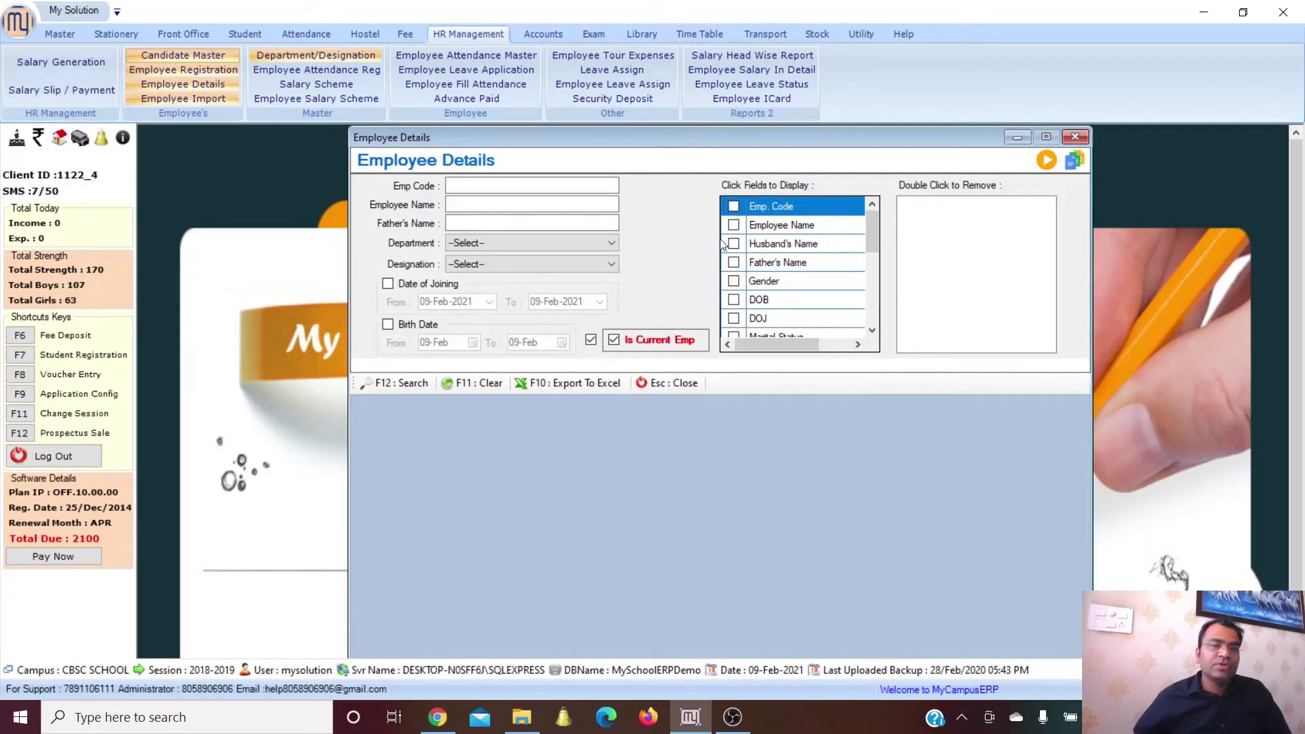
{"action": "left_click", "coordinate": [734, 225]}
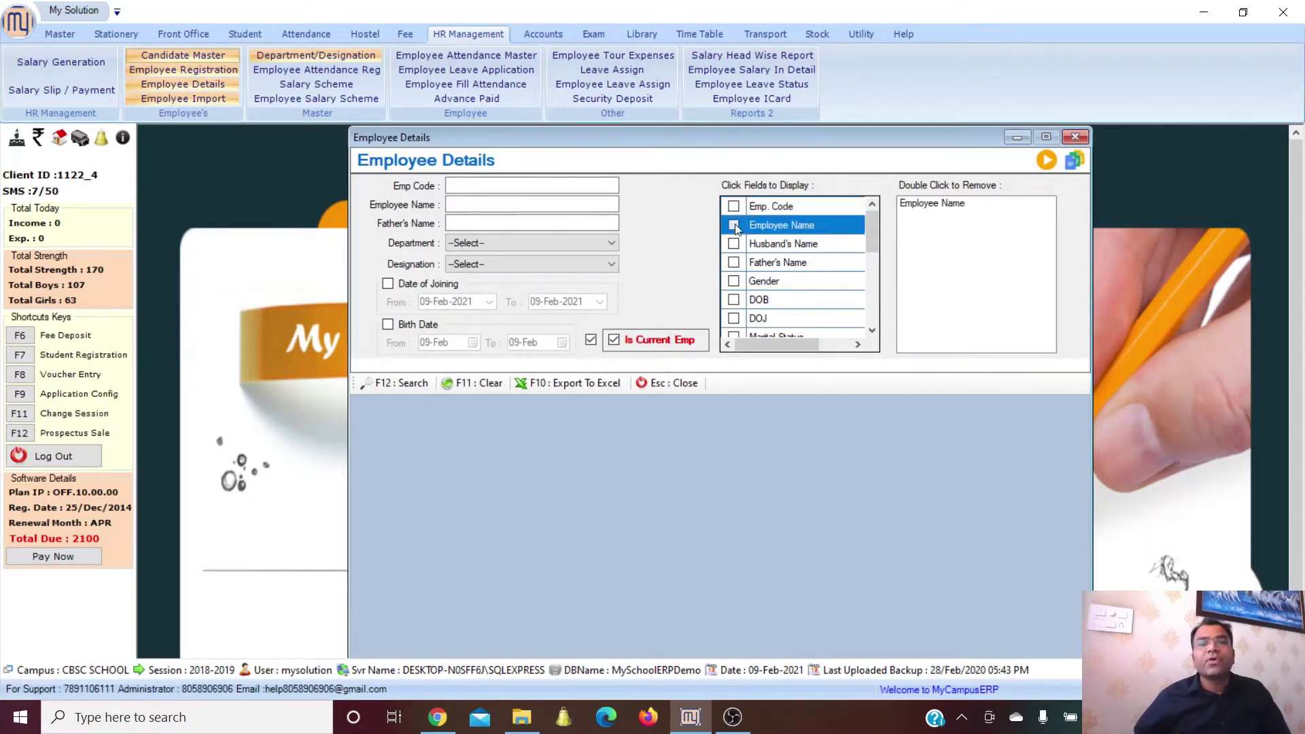
{"action": "left_click", "coordinate": [734, 281]}
{"action": "left_click", "coordinate": [730, 262]}
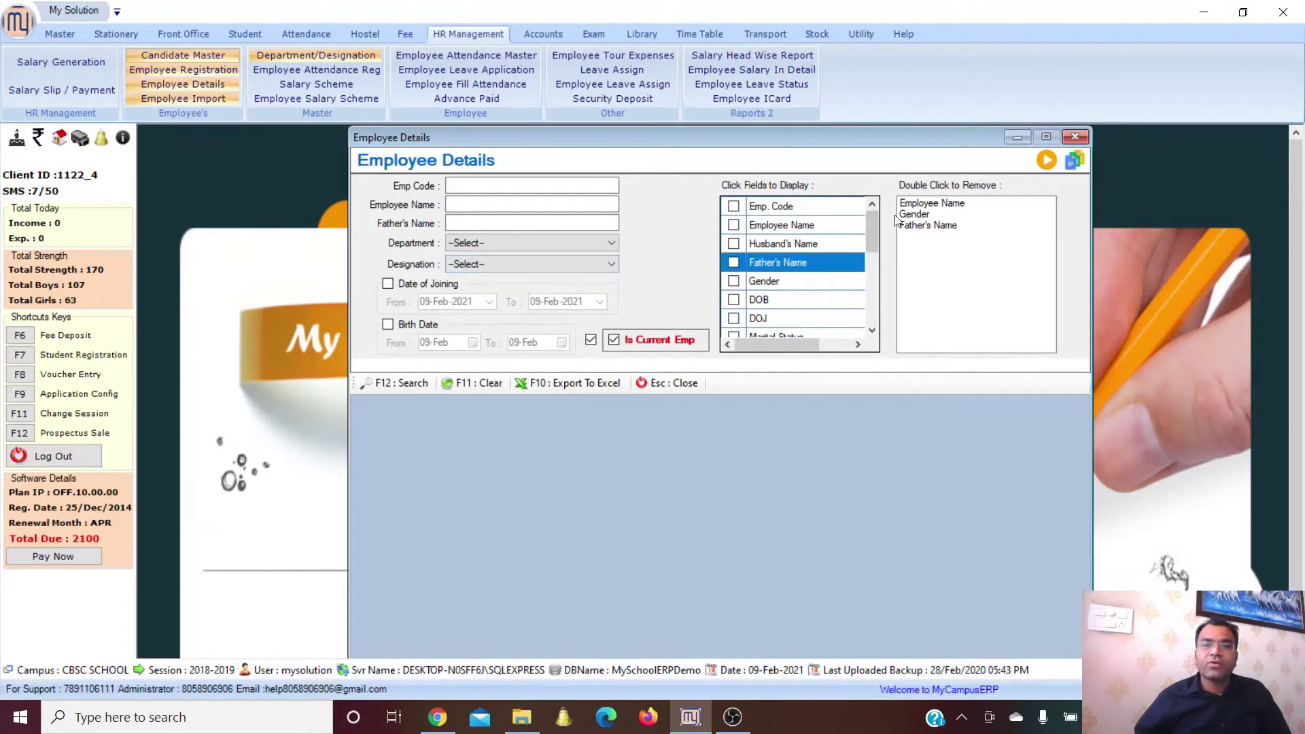
{"action": "left_click", "coordinate": [412, 385]}
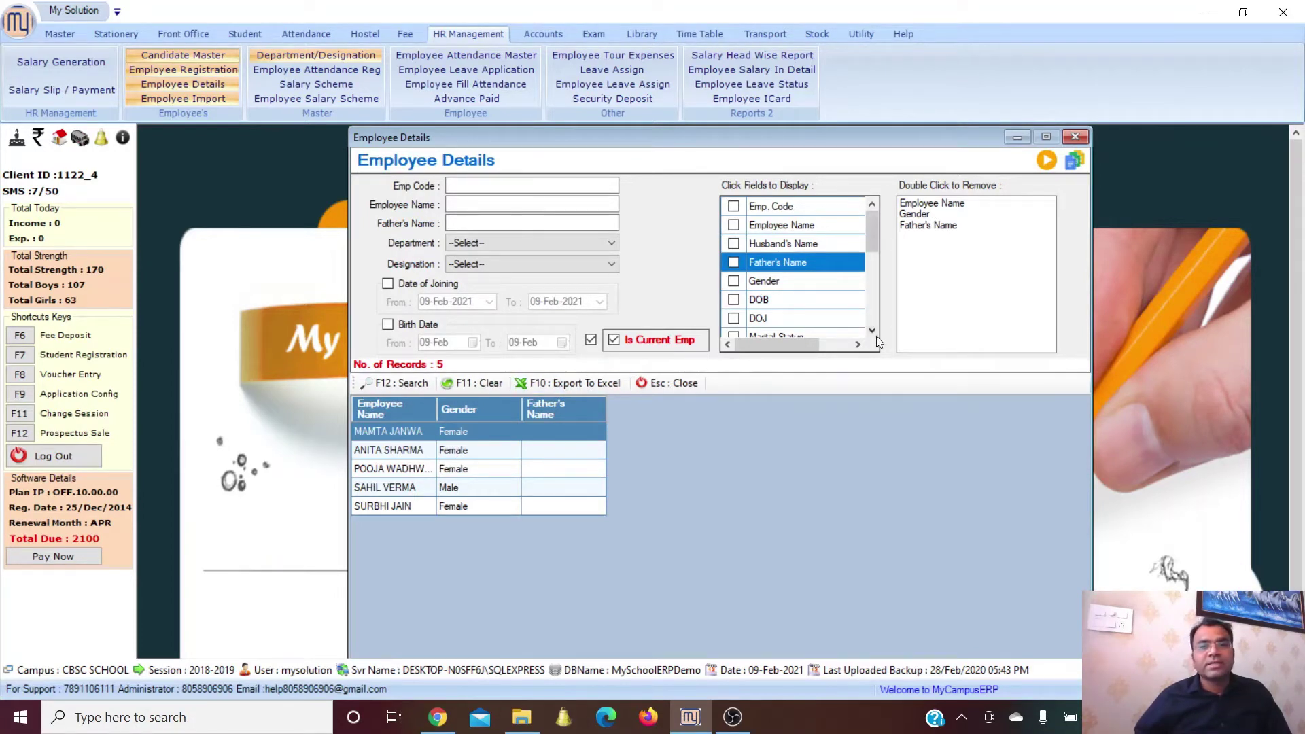
- Add the Department and Designation fields to the employee details list and refresh the search
{"action": "scroll", "coordinate": [867, 334], "scroll_direction": "down", "scroll_amount": 2}
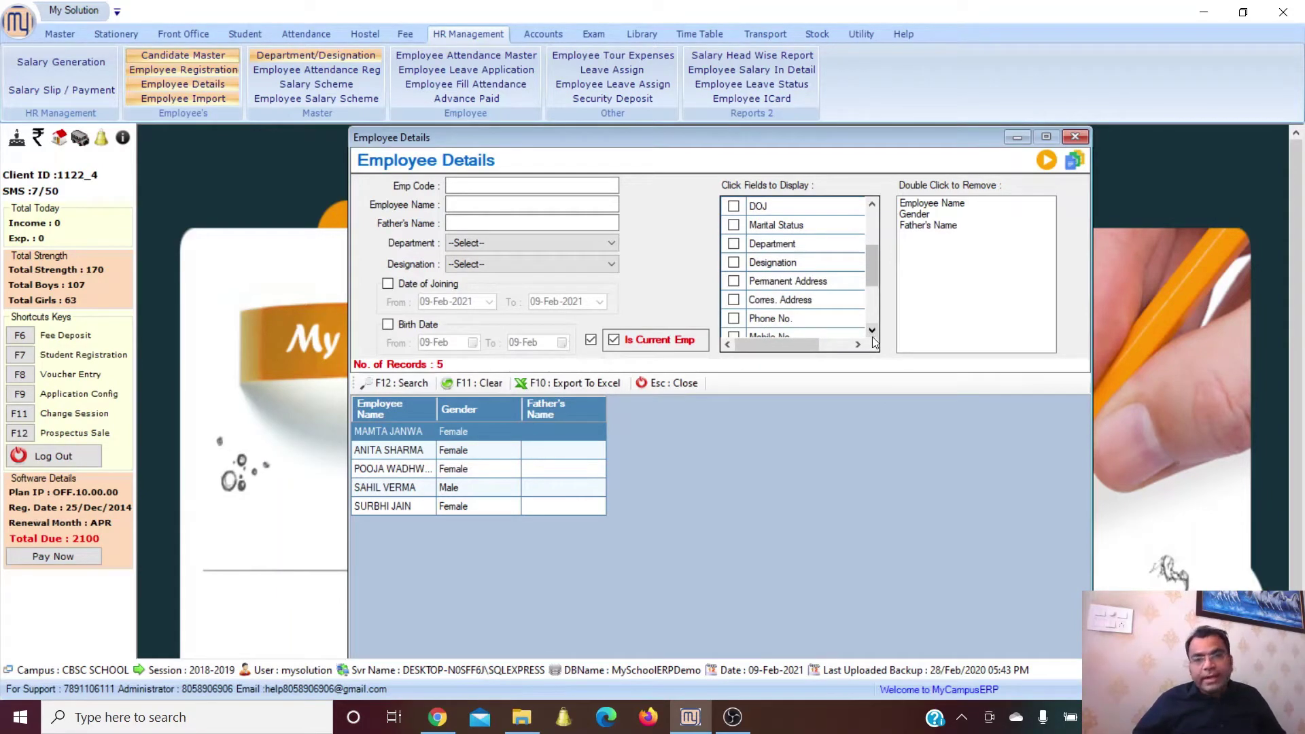
{"action": "left_click", "coordinate": [733, 243]}
{"action": "left_click", "coordinate": [734, 263]}
{"action": "left_click", "coordinate": [384, 383]}
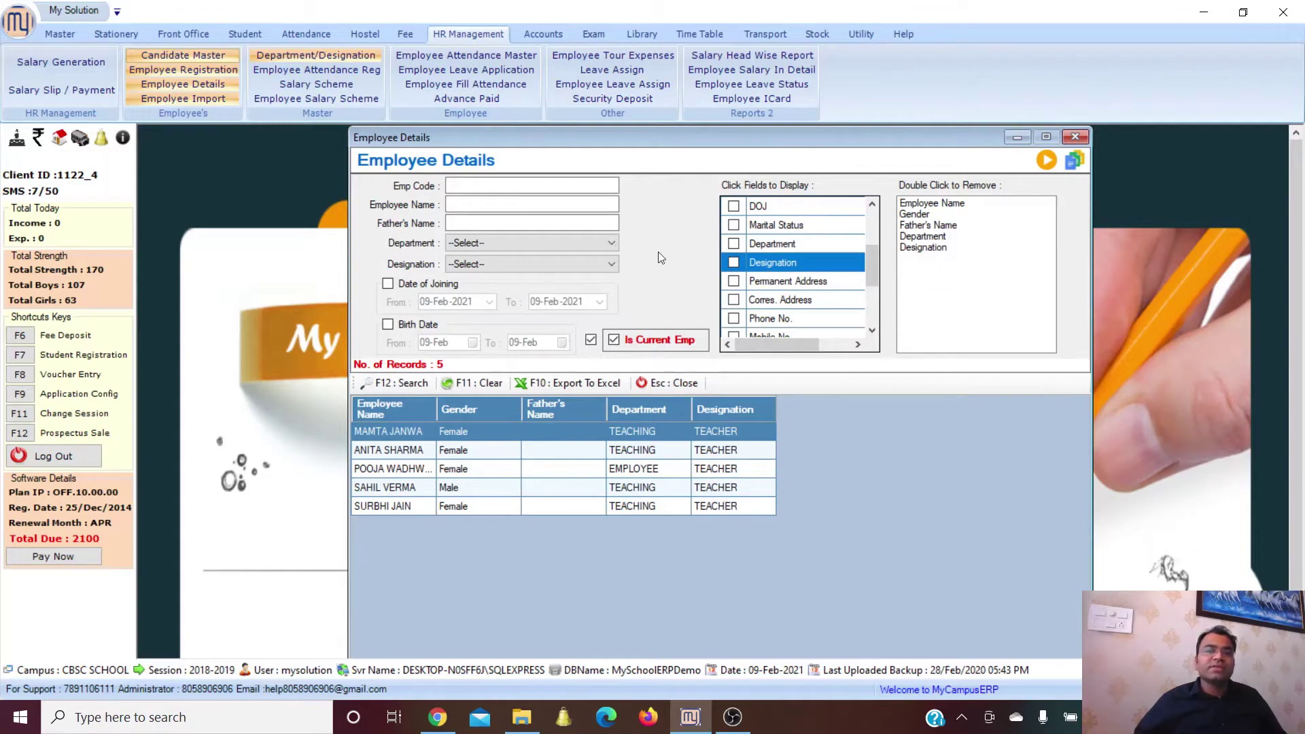
- Close the employee details list, then generate employee attendance IDs starting from 00025 in Employee Attendance Registration and close it
{"action": "left_click", "coordinate": [459, 203]}
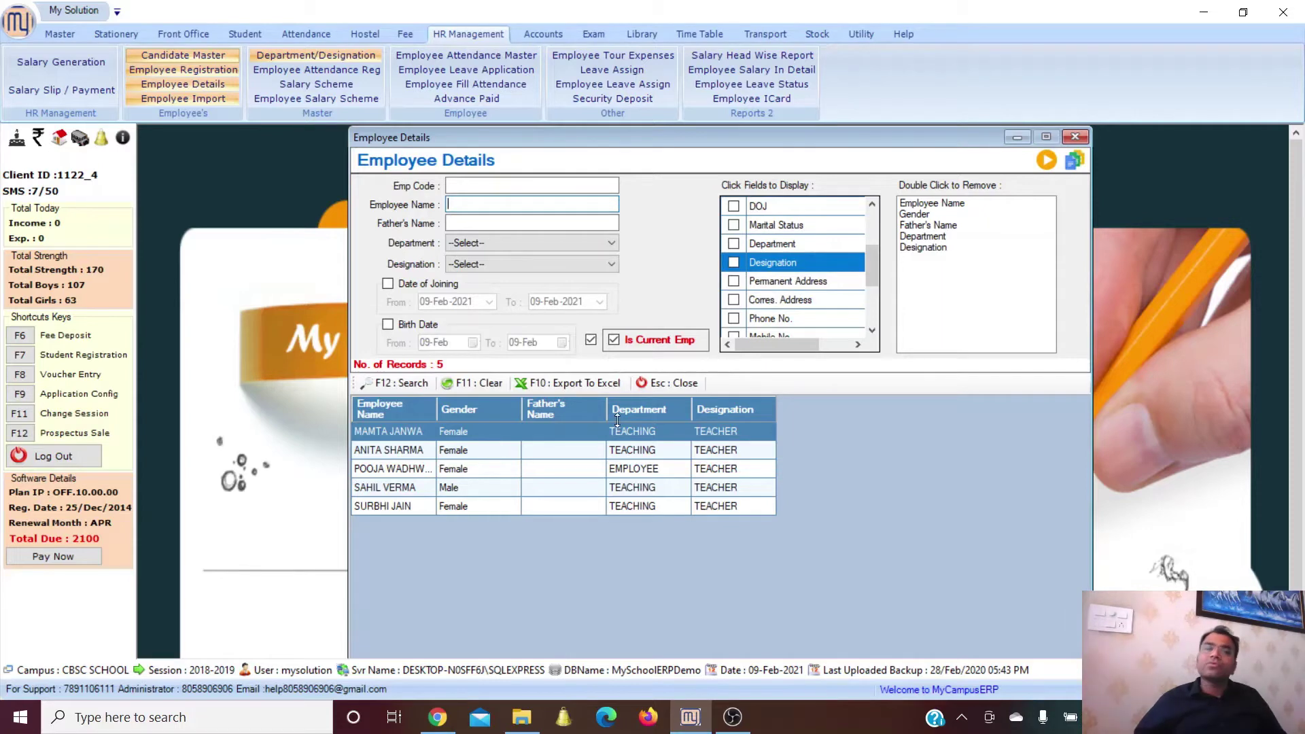
{"action": "left_click", "coordinate": [1076, 137]}
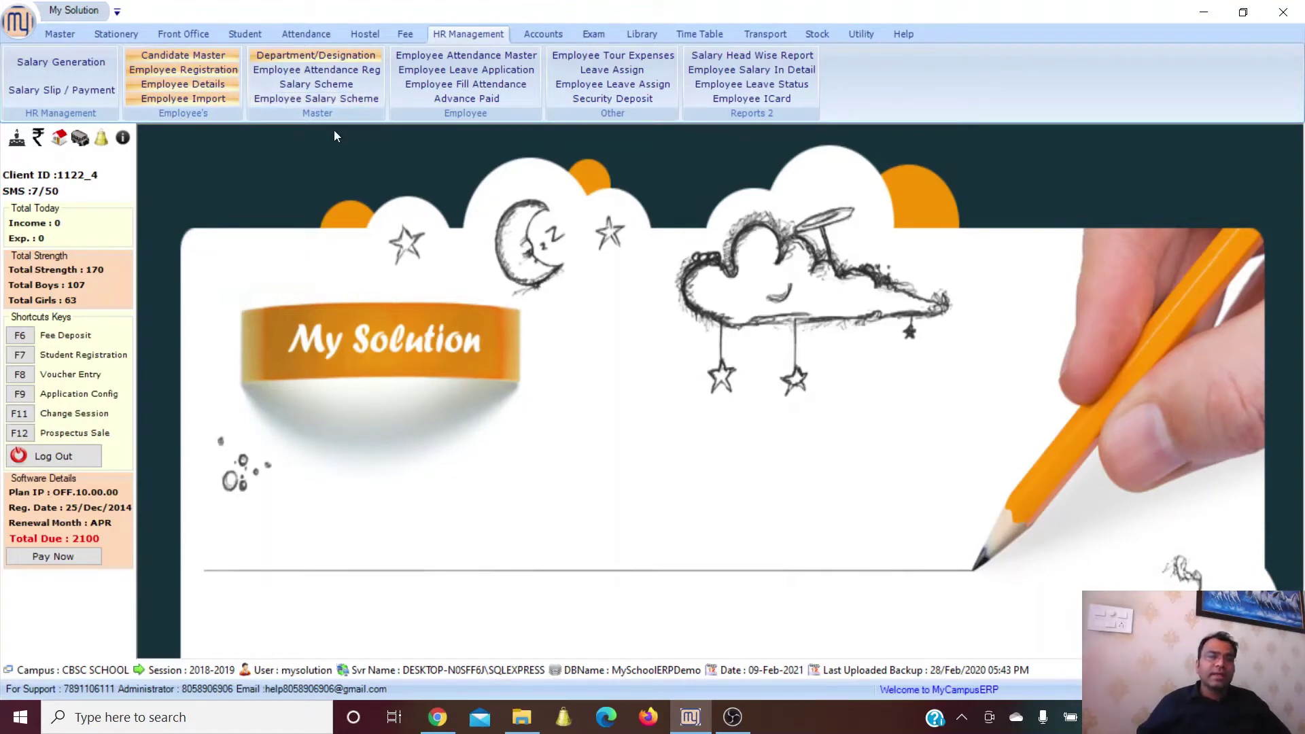
{"action": "left_click", "coordinate": [345, 70]}
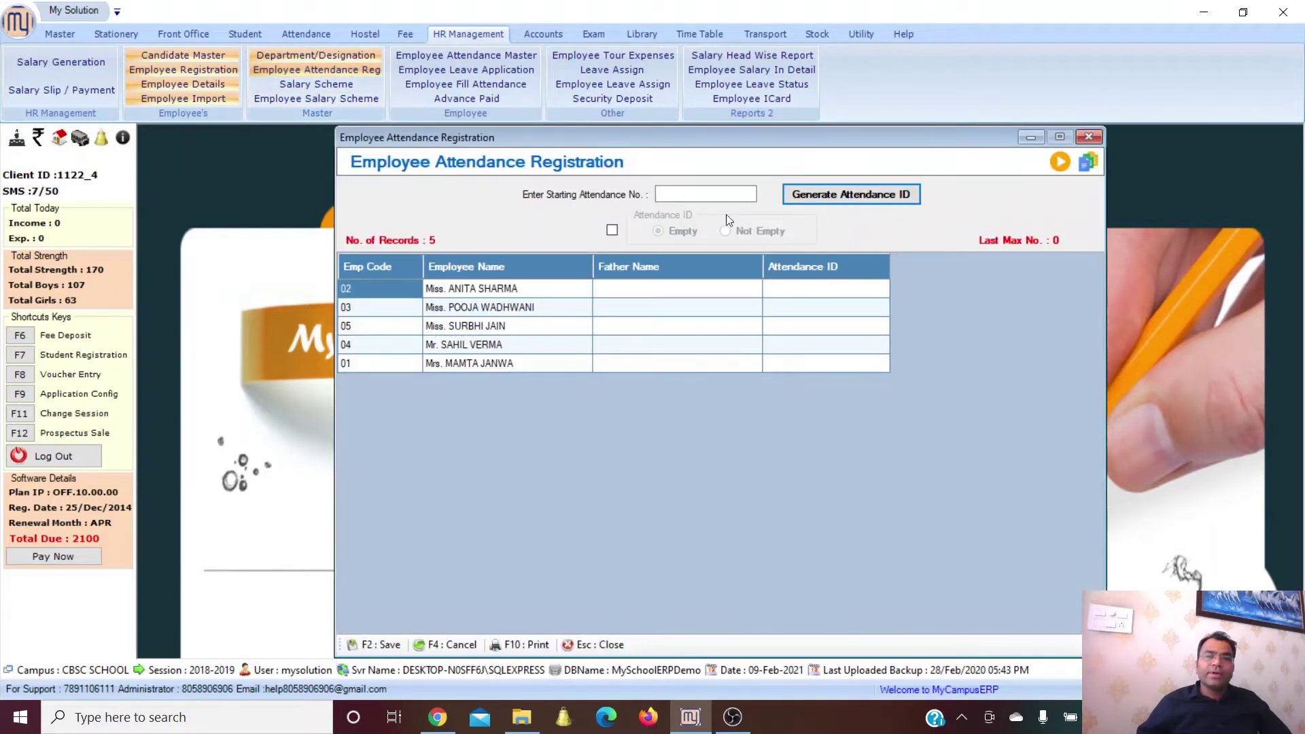
{"action": "left_click", "coordinate": [679, 194]}
{"action": "type", "text": "00"}
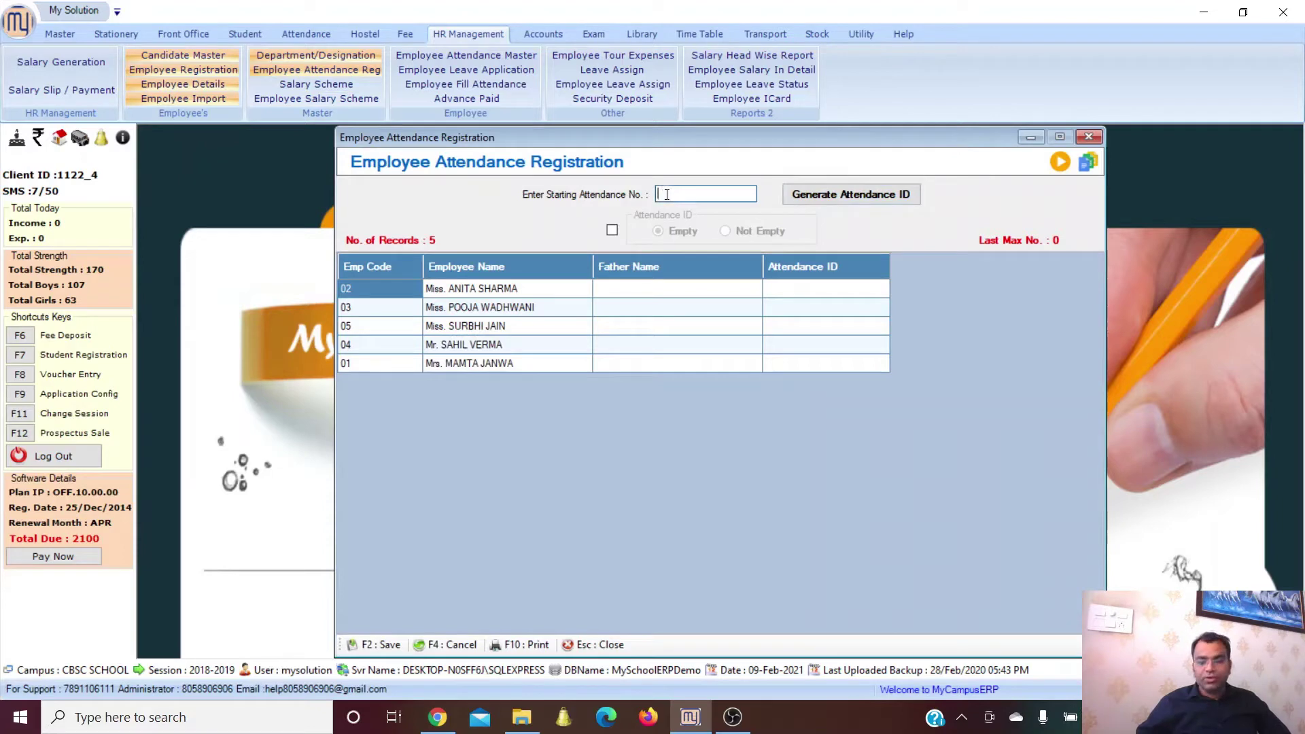
{"action": "type", "text": "025"}
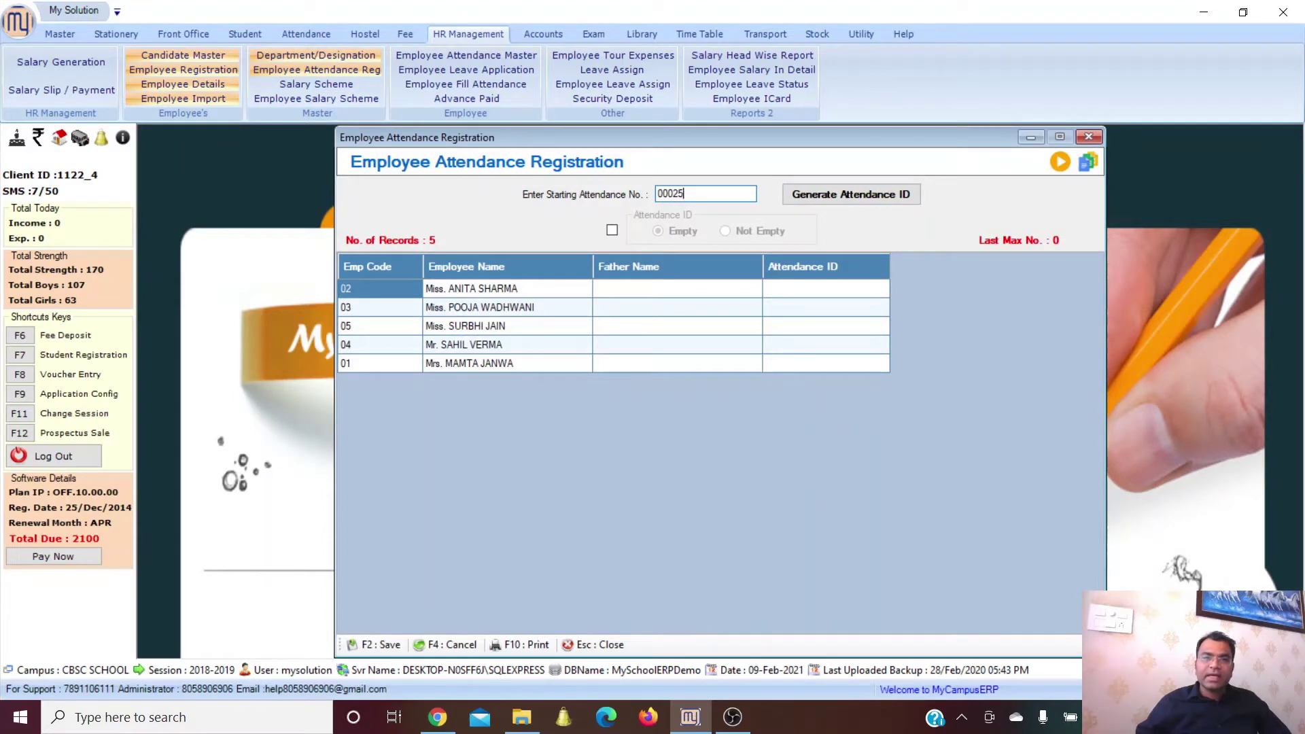
{"action": "left_click", "coordinate": [849, 195]}
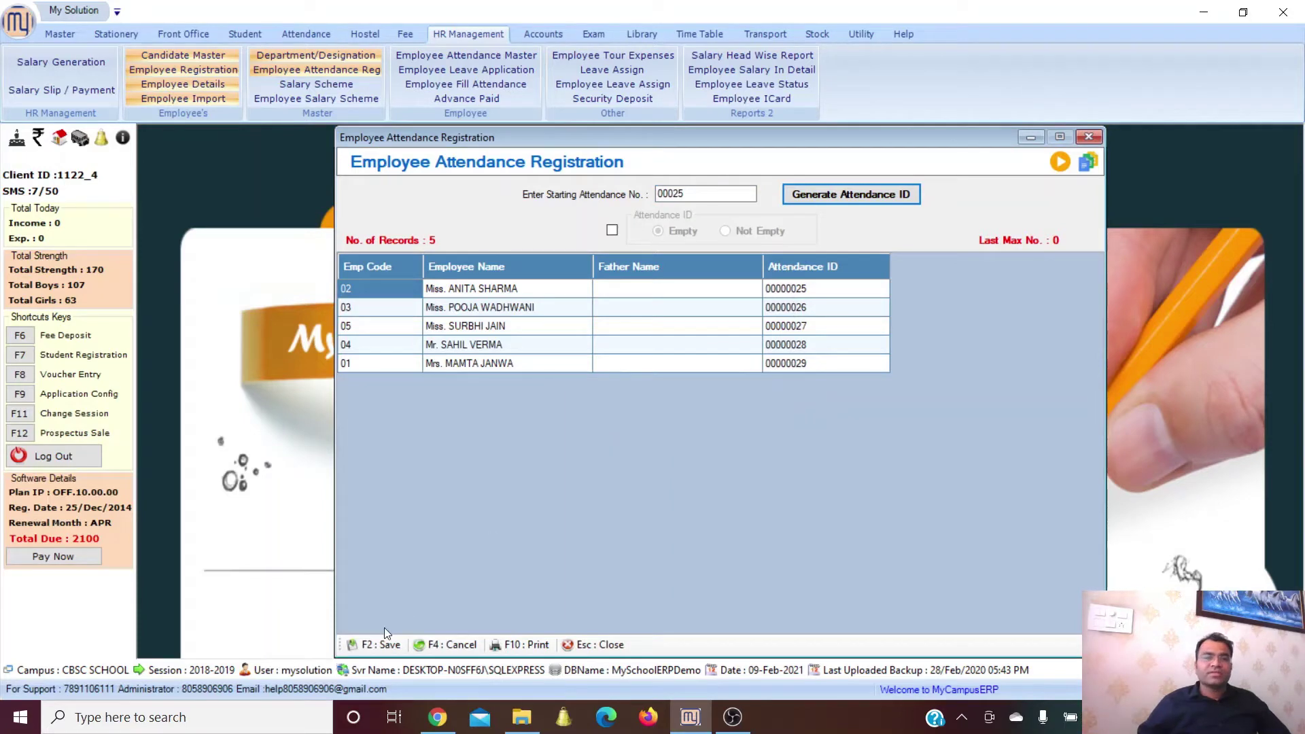
{"action": "left_click", "coordinate": [1090, 137]}
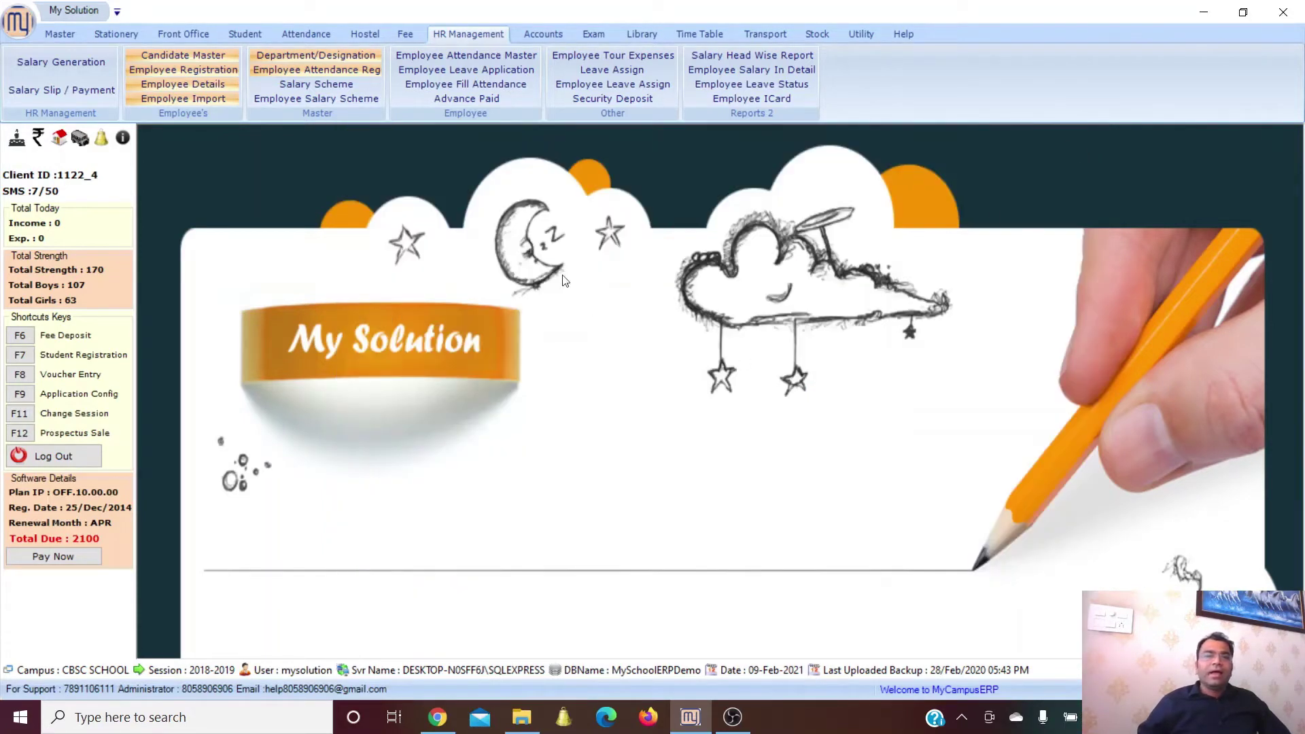
{"action": "left_click", "coordinate": [321, 86]}
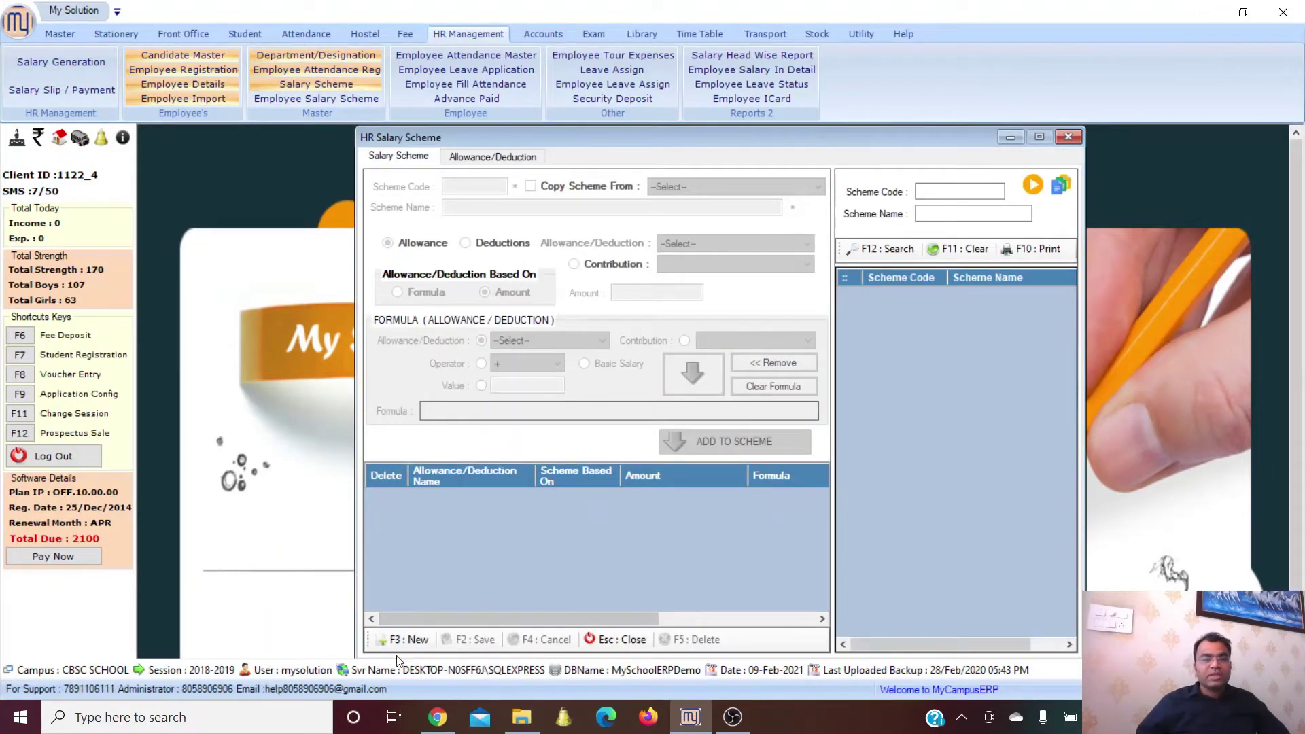
{"action": "left_click", "coordinate": [405, 639]}
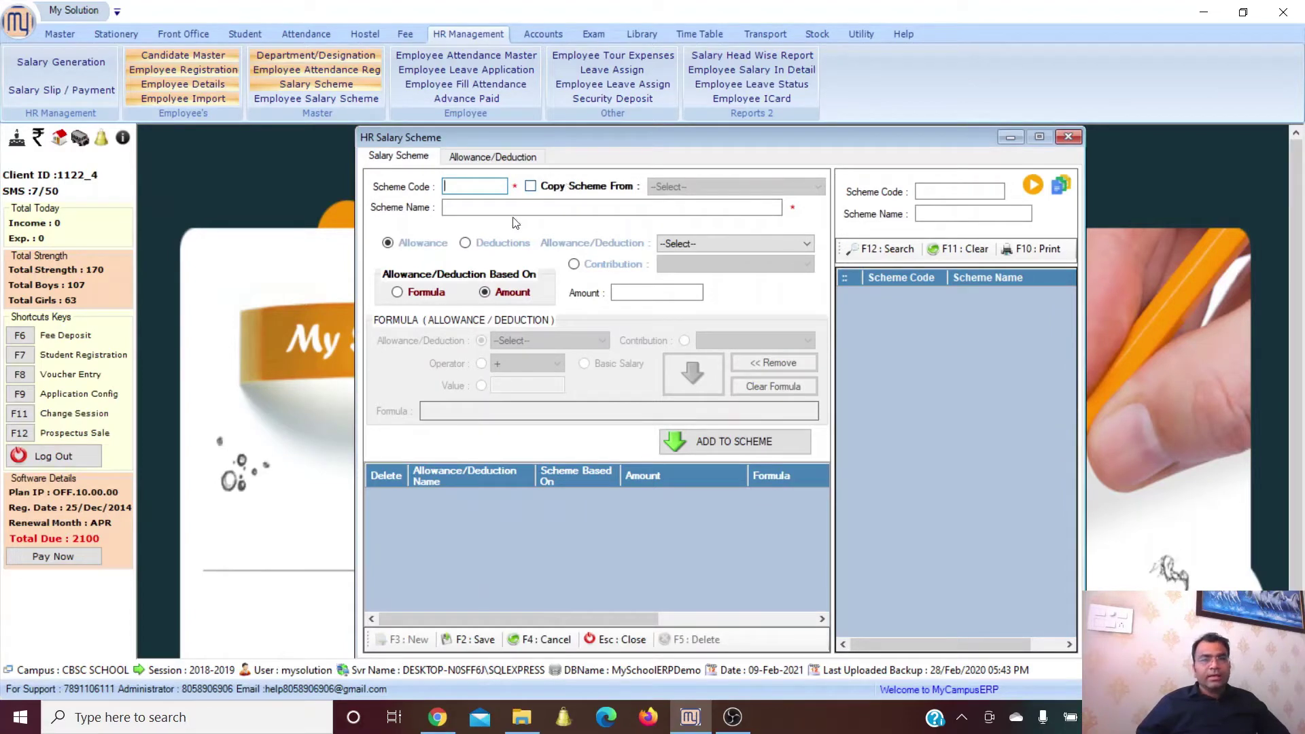
{"action": "left_click", "coordinate": [470, 207]}
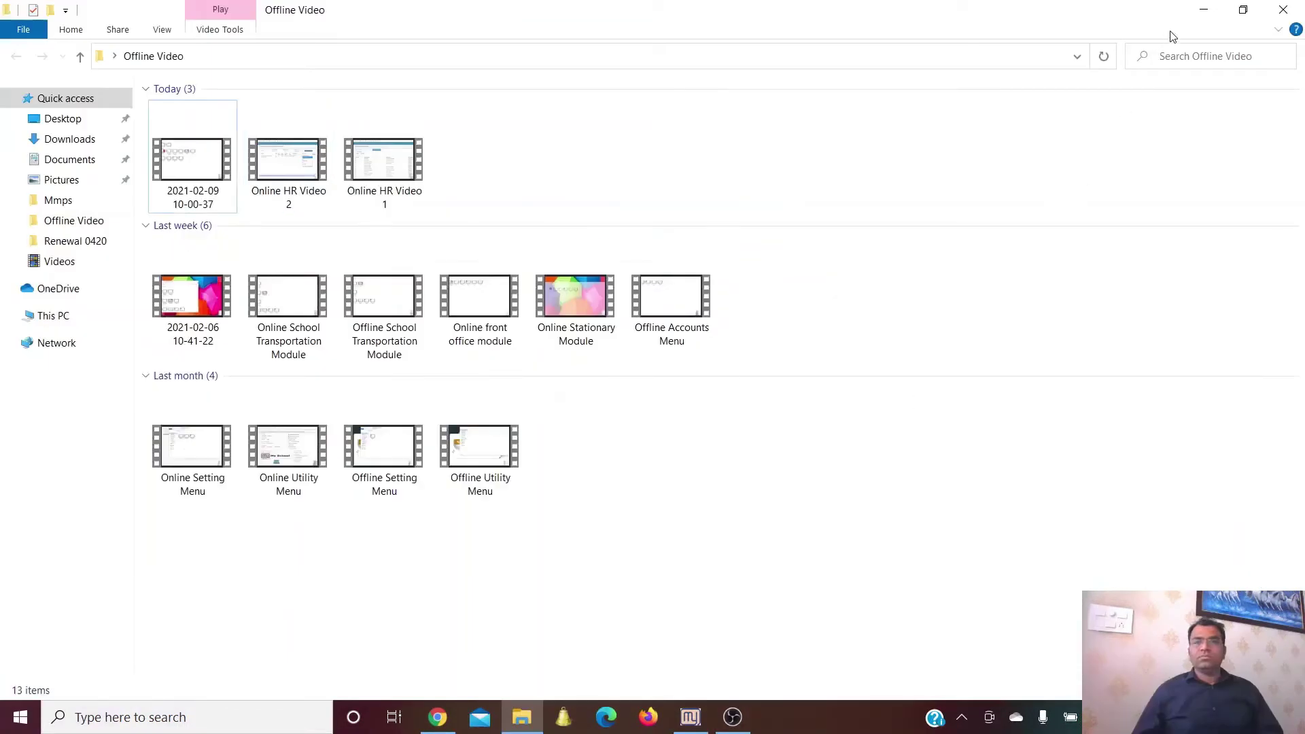
- Switch to the RBSC SCHOOL session and load salary scheme 101 GENRAL in HR Salary Scheme after viewing a blank new scheme
{"action": "left_click", "coordinate": [1216, 10]}
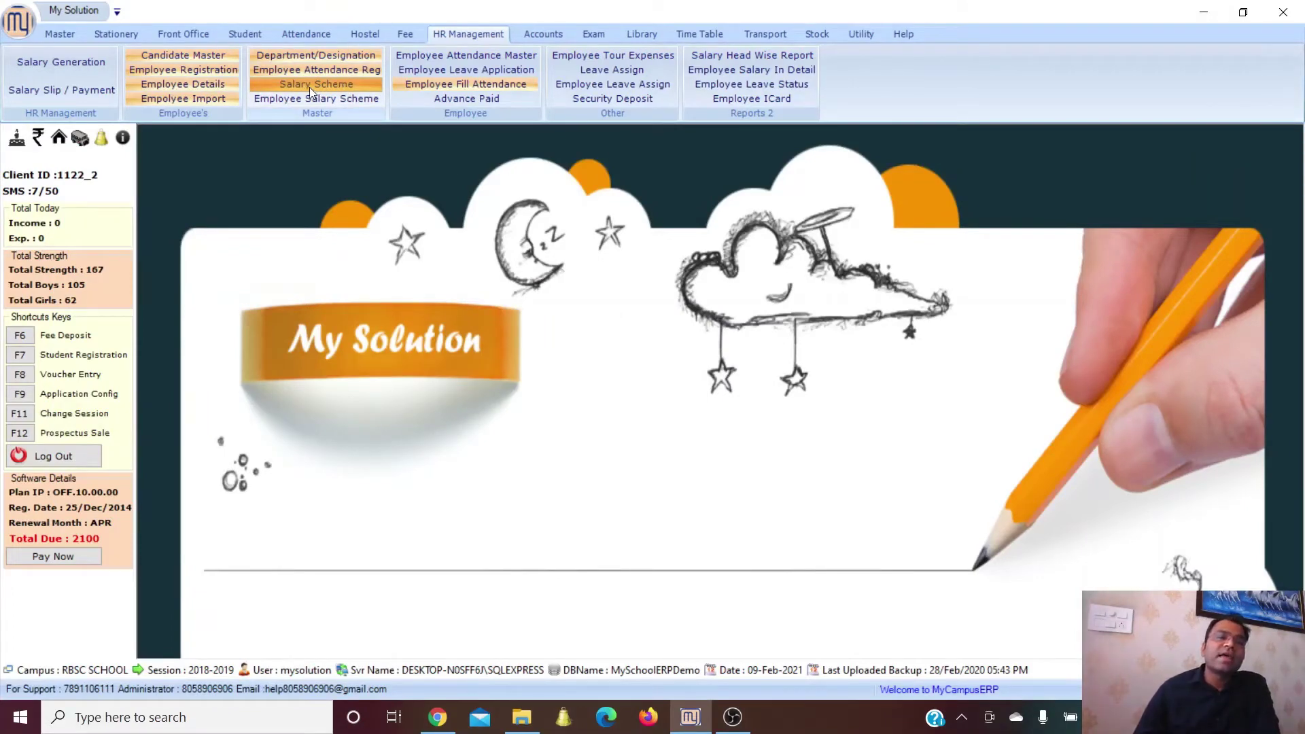
{"action": "left_click", "coordinate": [329, 87]}
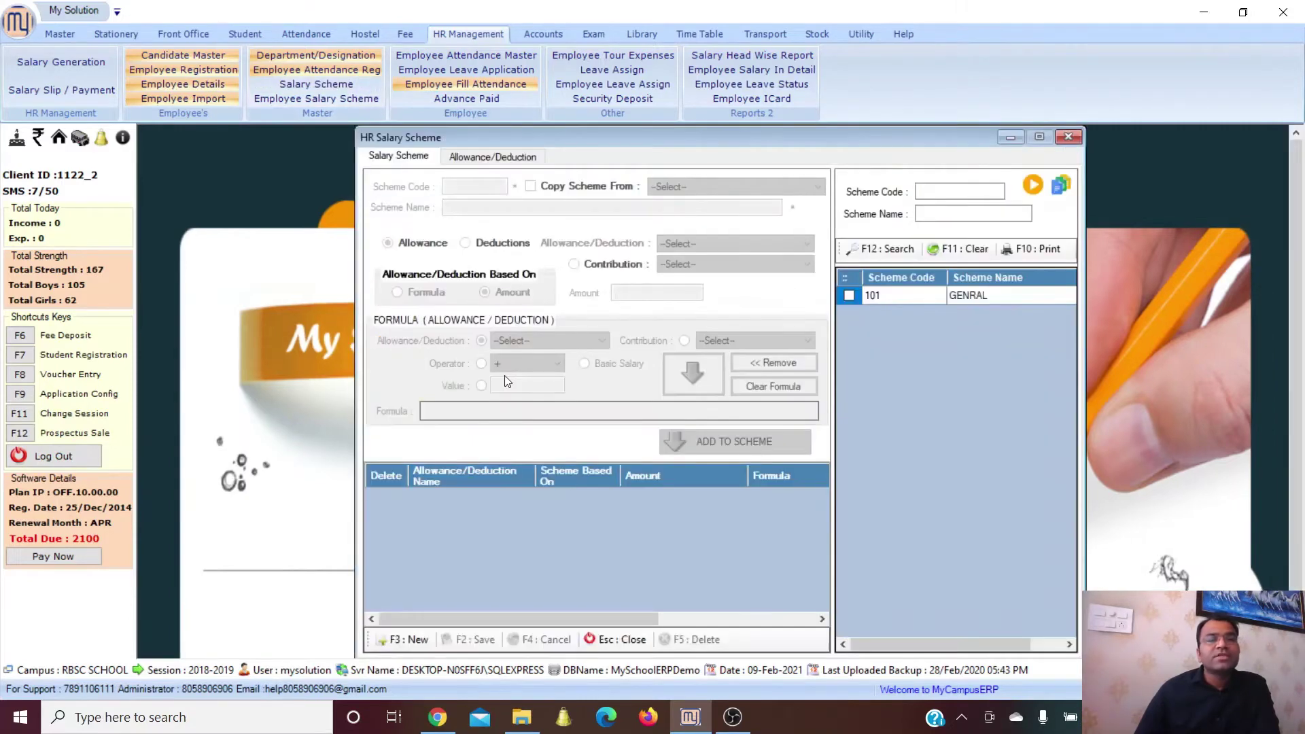
{"action": "left_click", "coordinate": [407, 640]}
{"action": "left_click", "coordinate": [467, 205]}
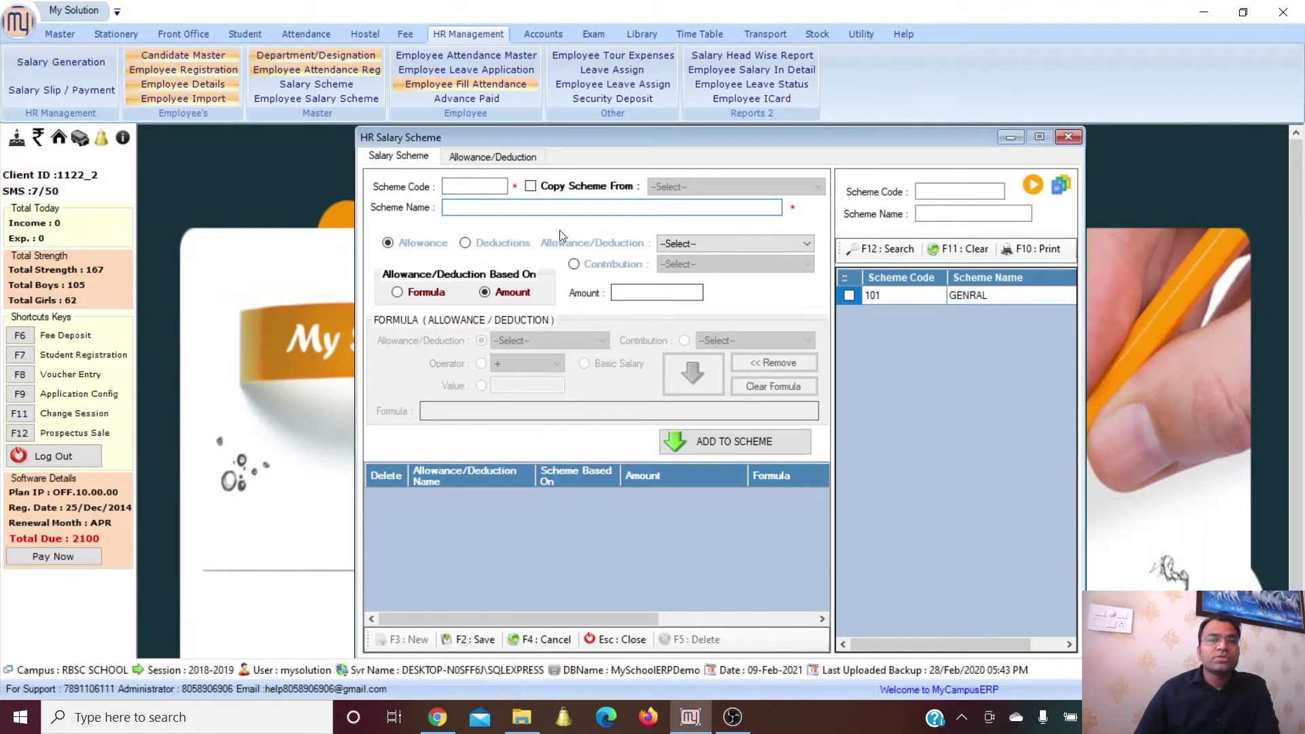
{"action": "left_click", "coordinate": [850, 295]}
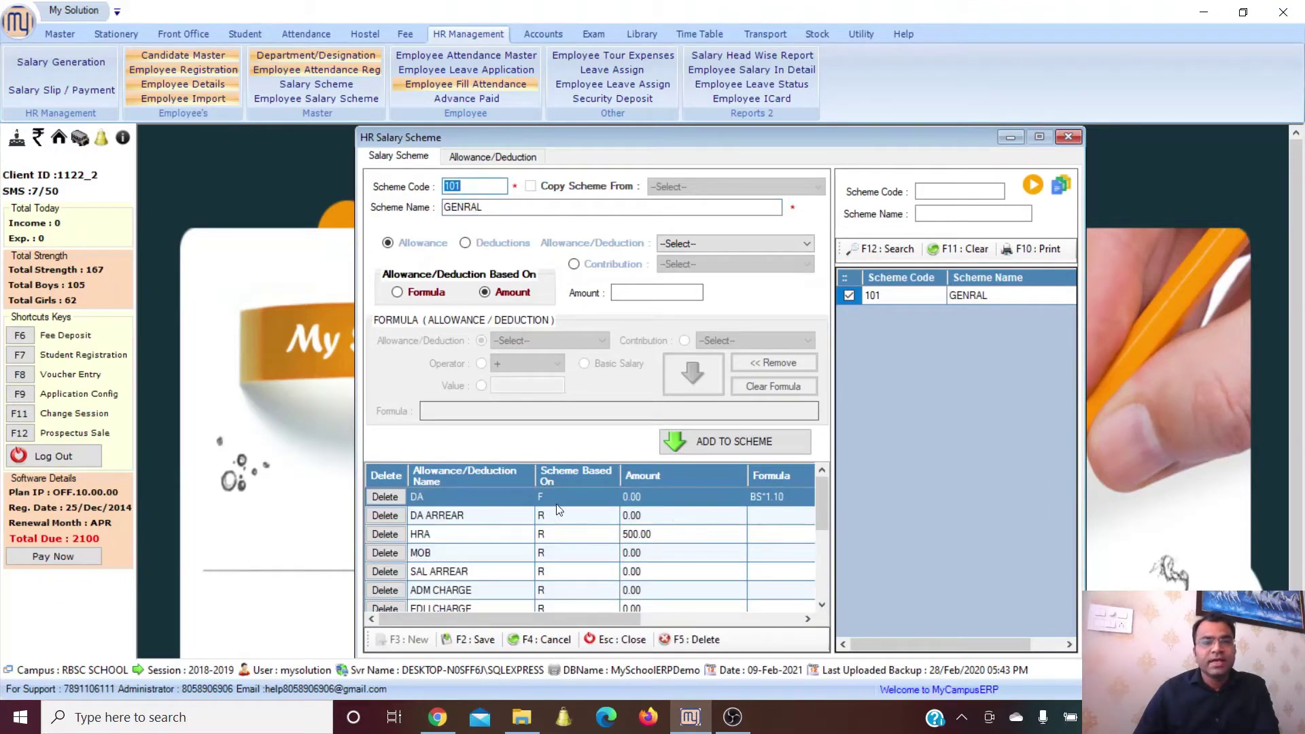
{"action": "left_click", "coordinate": [764, 507]}
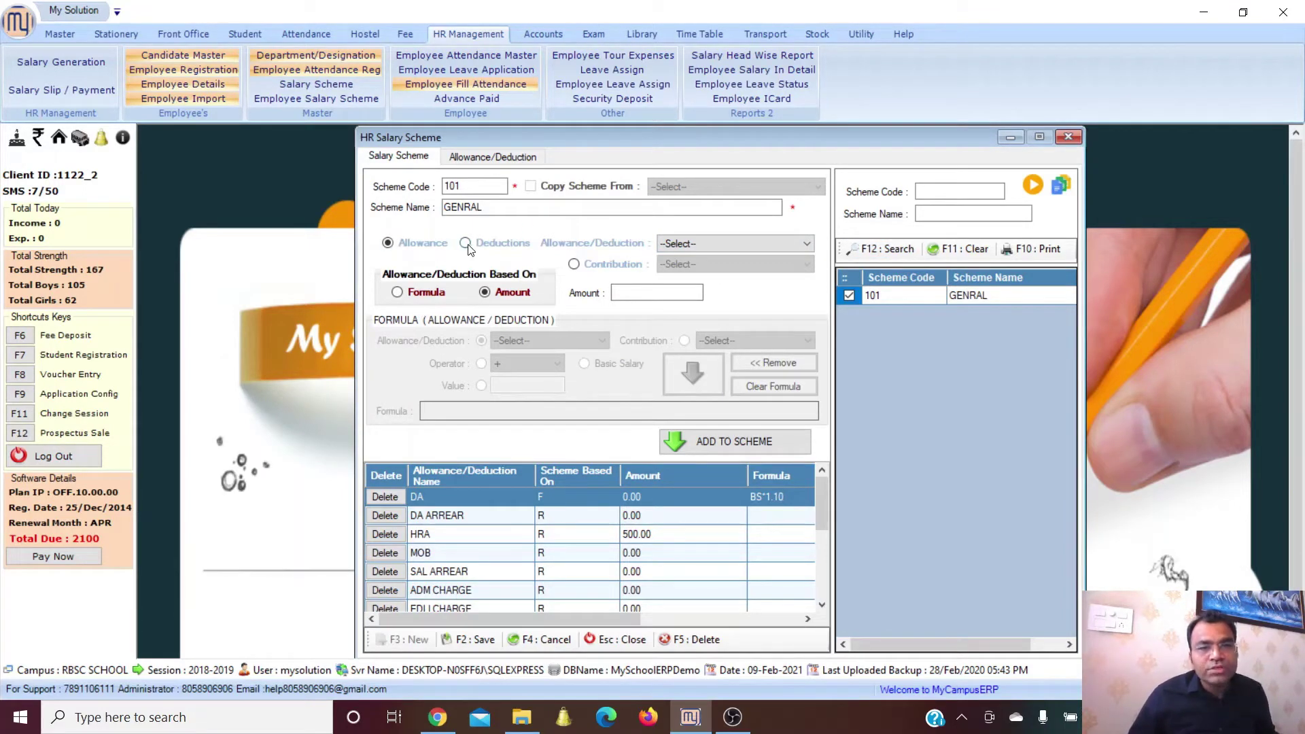
- Enter 500 as the fixed amount for an allowance in the GENRAL scheme and clear it again
{"action": "left_click", "coordinate": [387, 243]}
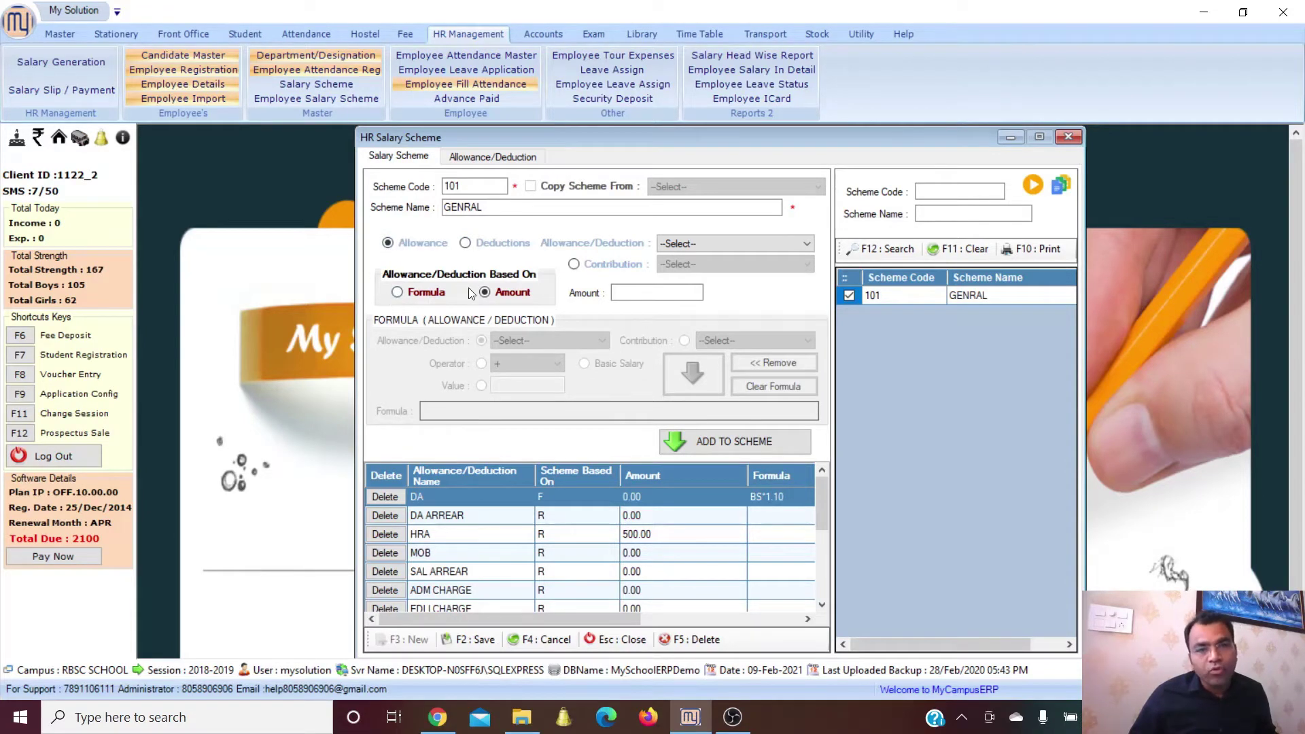
{"action": "left_click", "coordinate": [641, 294]}
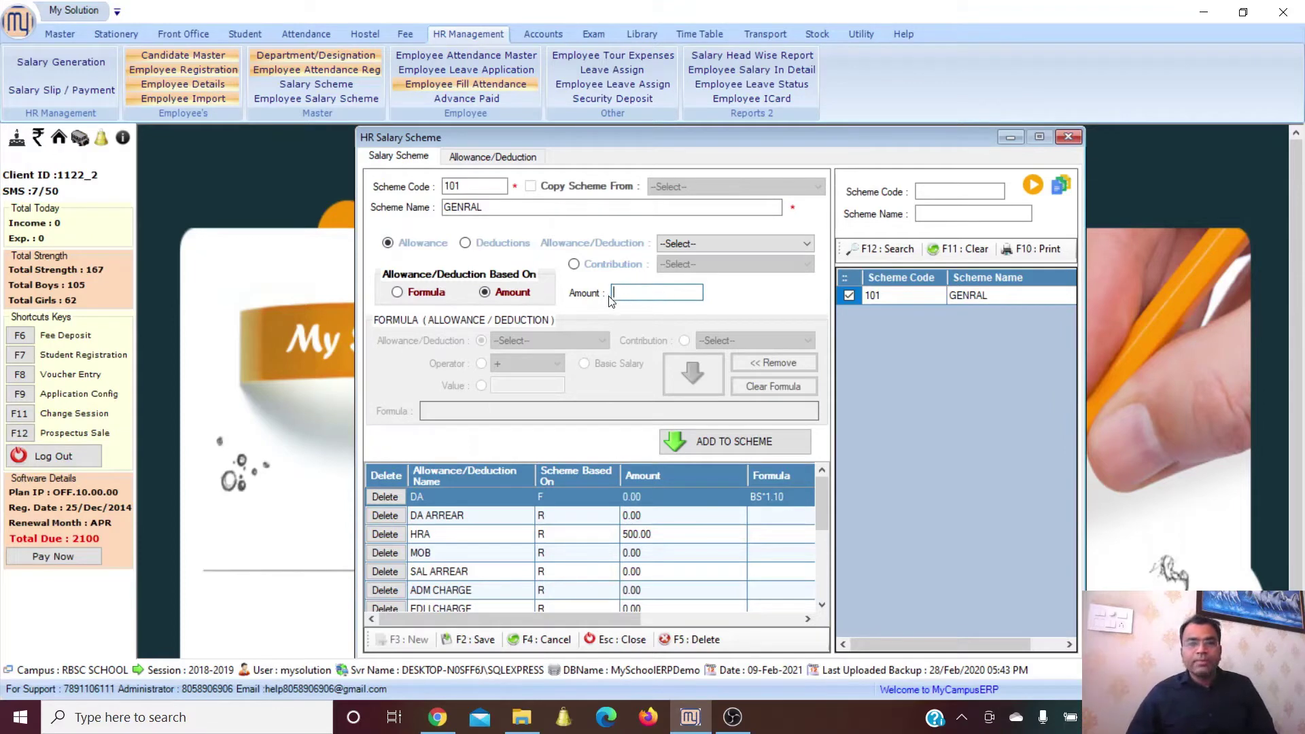
{"action": "type", "text": "500"}
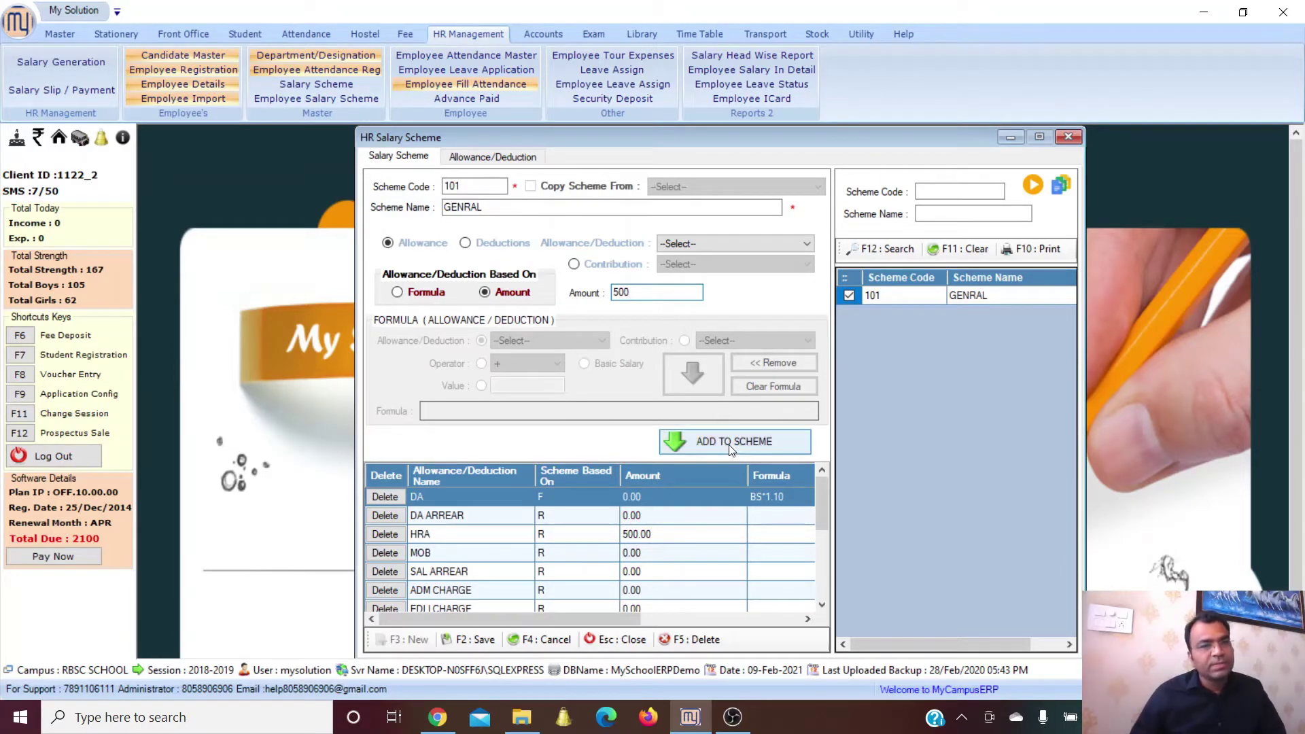
{"action": "key", "text": "BackSpace"}
{"action": "key", "text": "BackSpace"}
{"action": "key", "text": "BackSpace"}
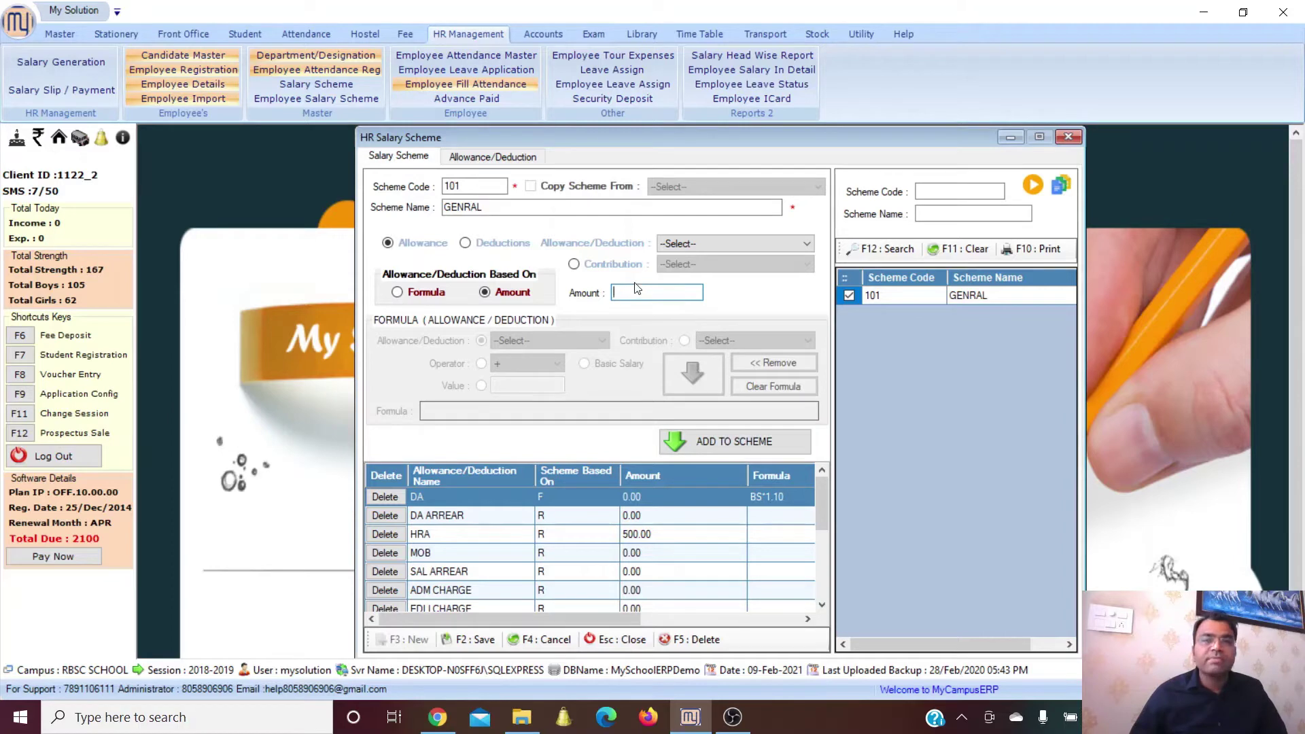
- Base the allowance on a formula and insert Basic Salary (BS) as the formula's first term
{"action": "left_click", "coordinate": [397, 292]}
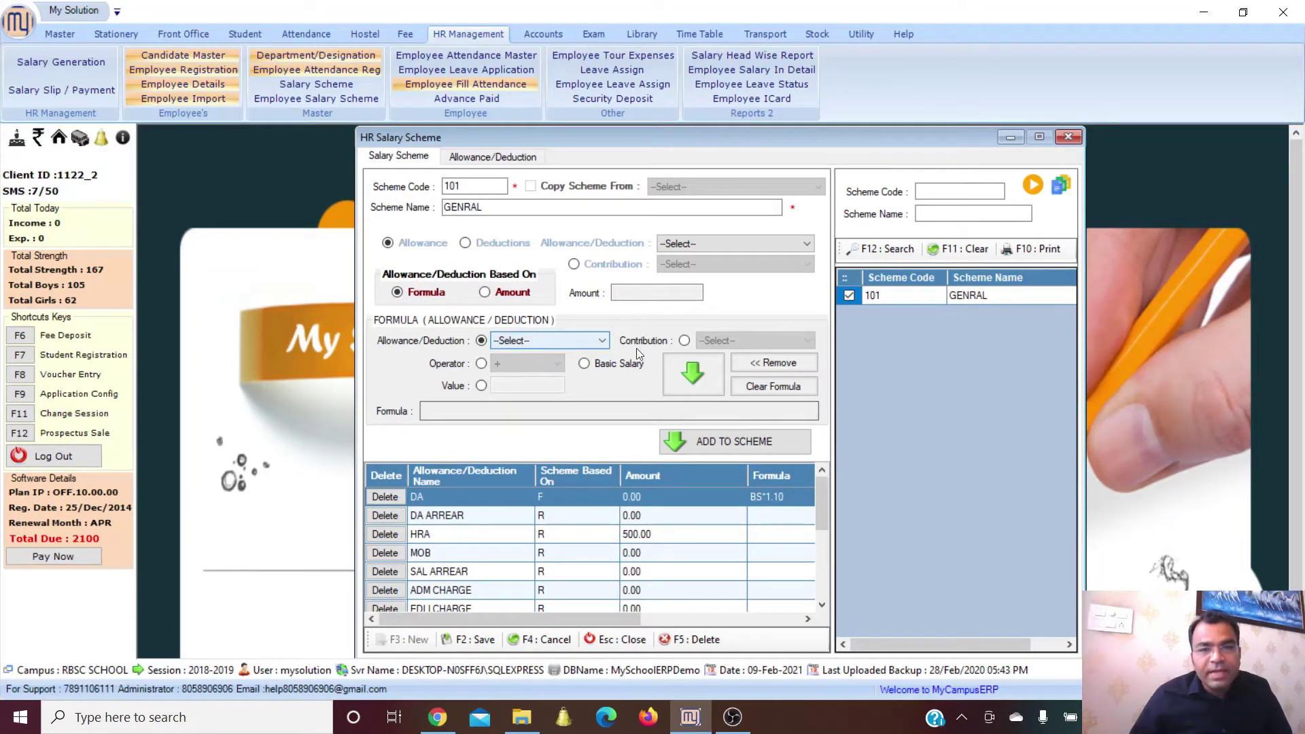
{"action": "left_click", "coordinate": [607, 366]}
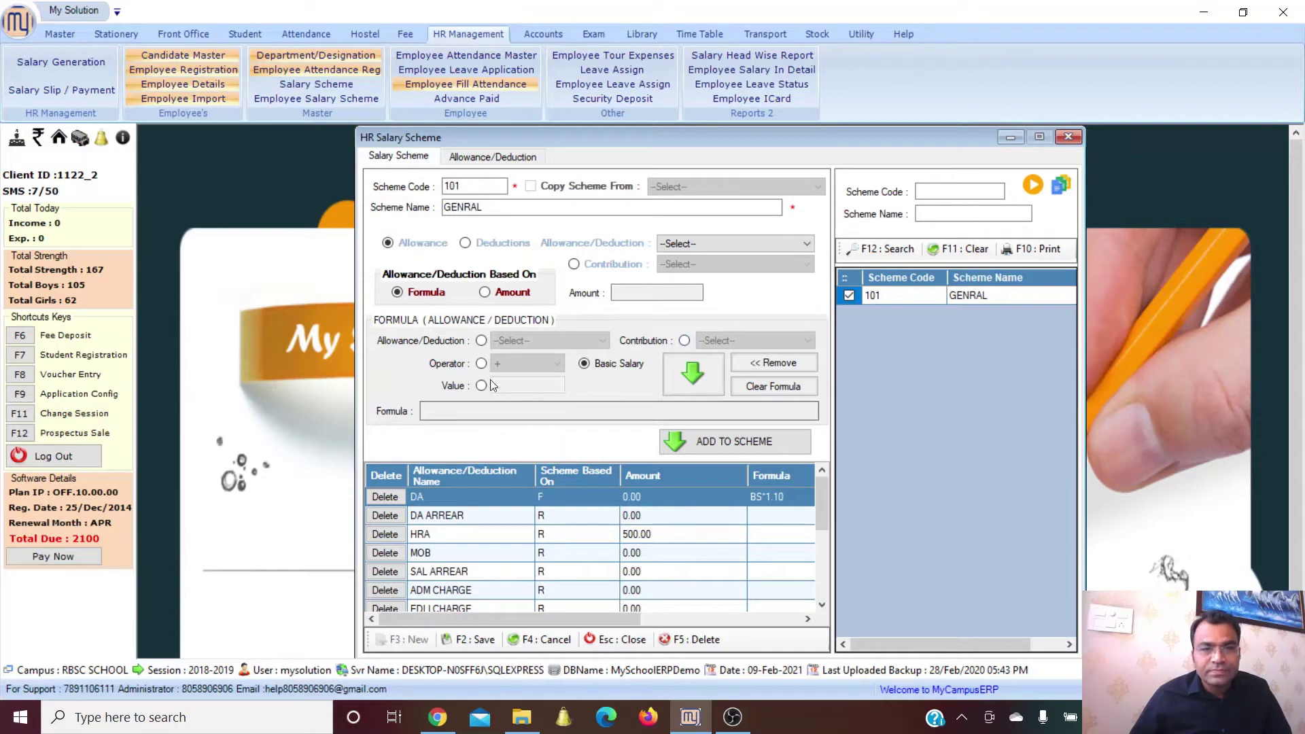
{"action": "left_click", "coordinate": [692, 373]}
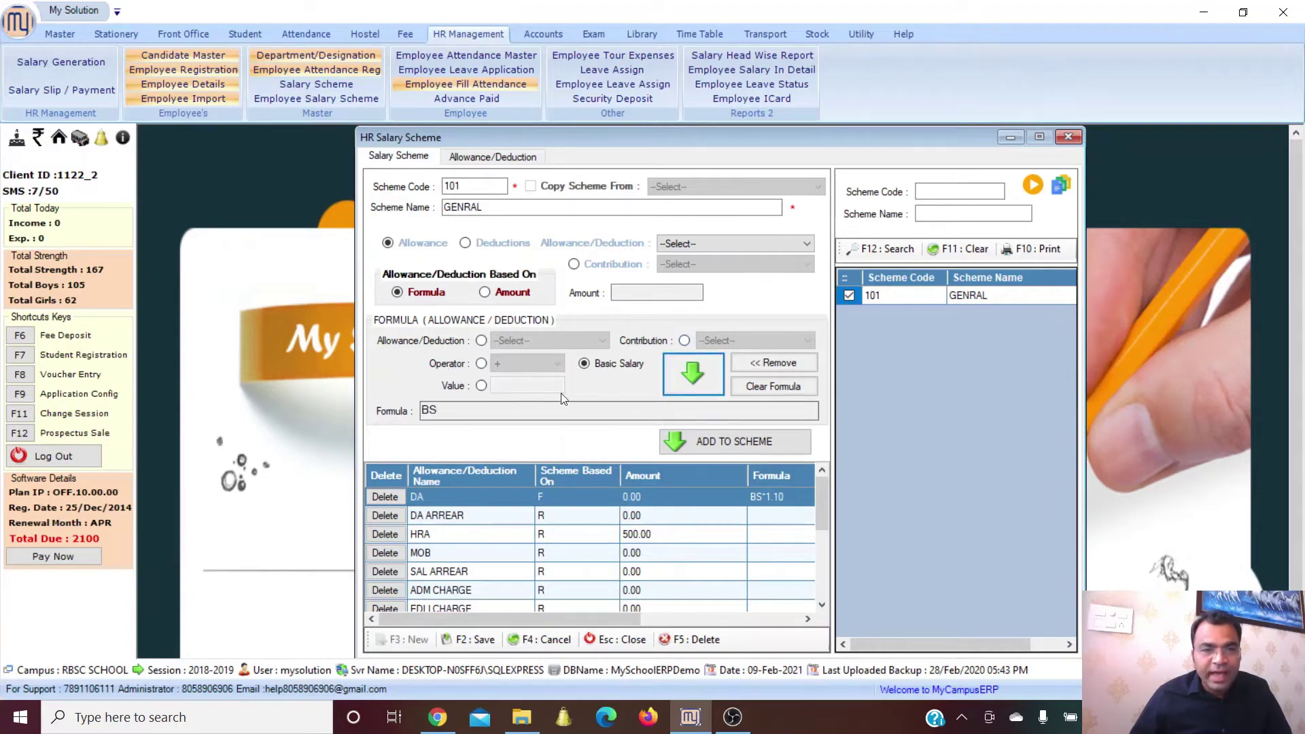
{"action": "left_click_drag", "start_coordinate": [437, 413], "coordinate": [417, 416]}
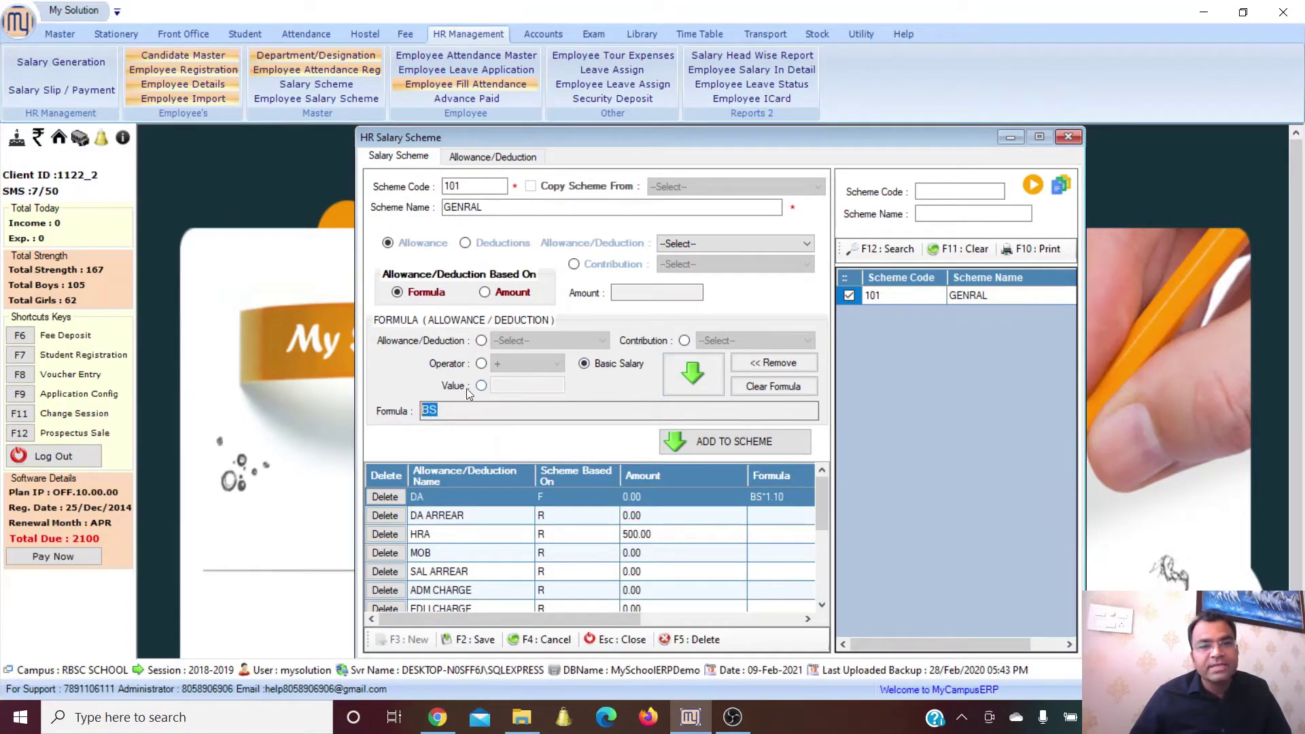
- Show the DA allowance as a formula choice without inserting it, and append the * operator to the formula
{"action": "left_click", "coordinate": [480, 342]}
{"action": "left_click", "coordinate": [511, 344]}
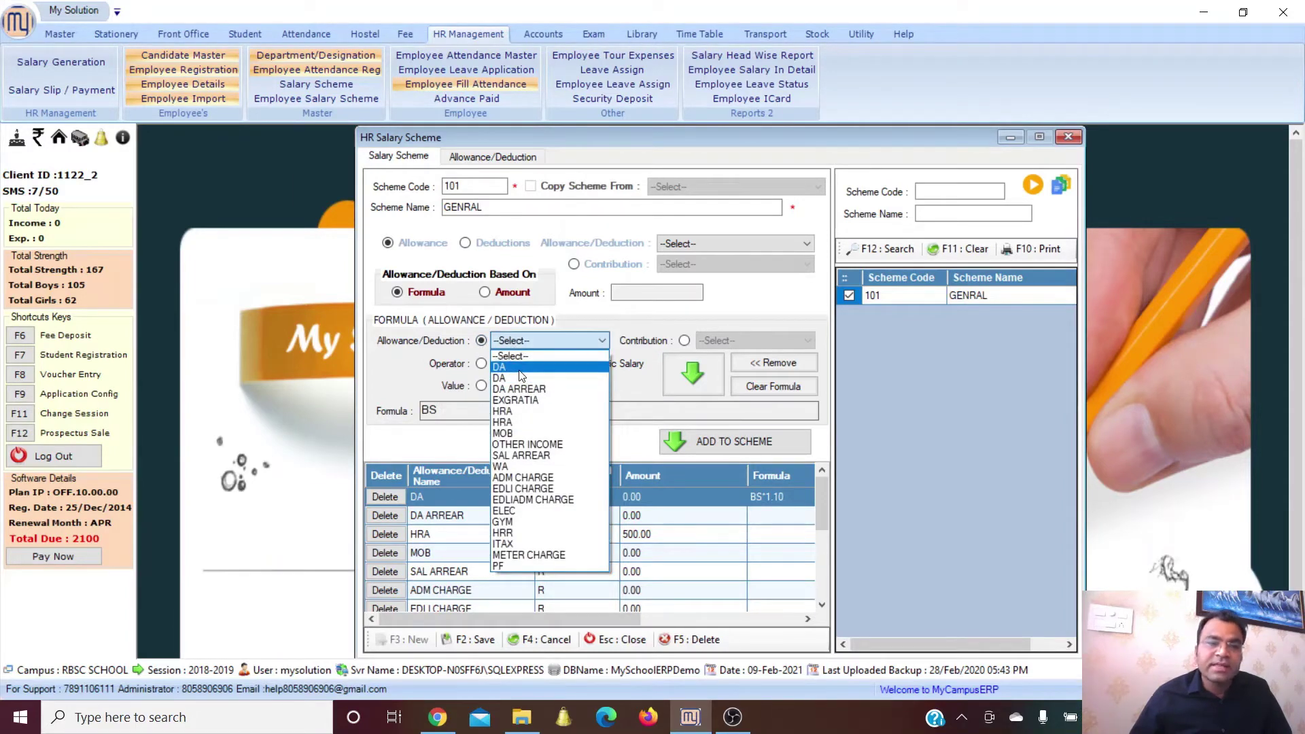
{"action": "left_click", "coordinate": [521, 372]}
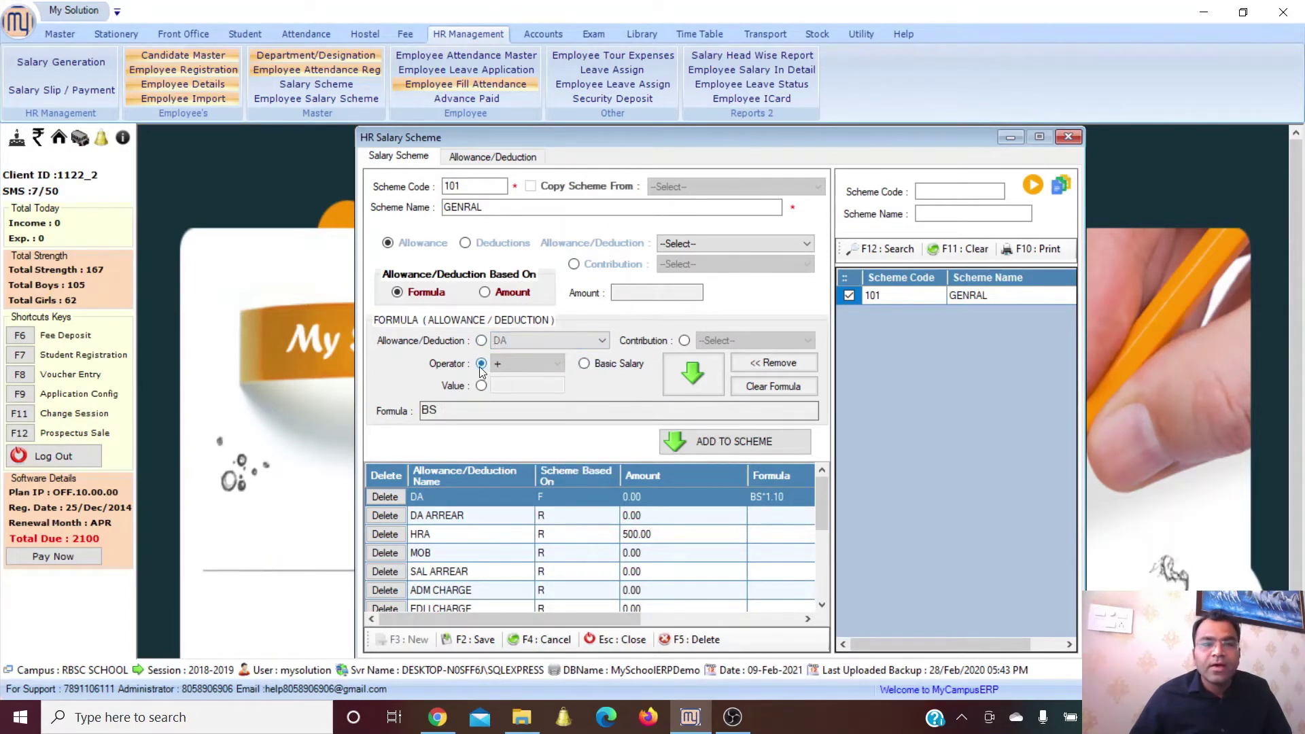
{"action": "left_click", "coordinate": [514, 363]}
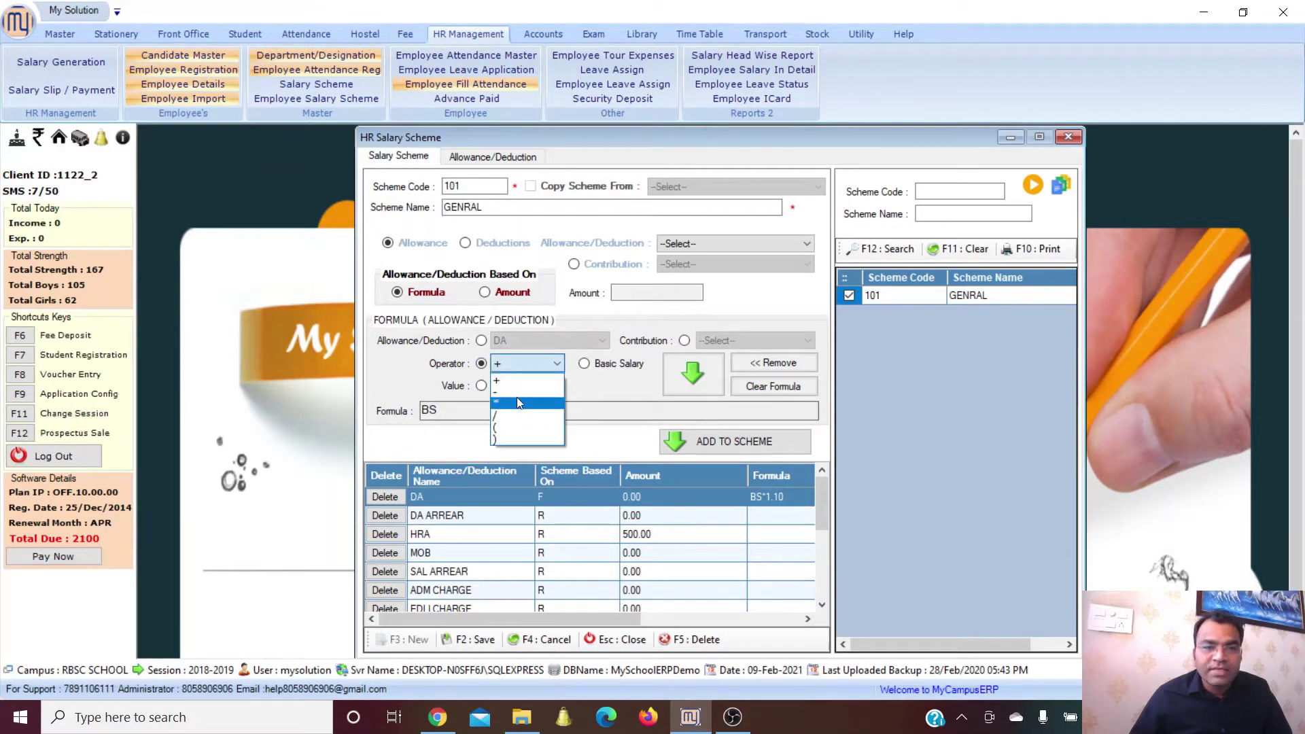
{"action": "left_click", "coordinate": [517, 401]}
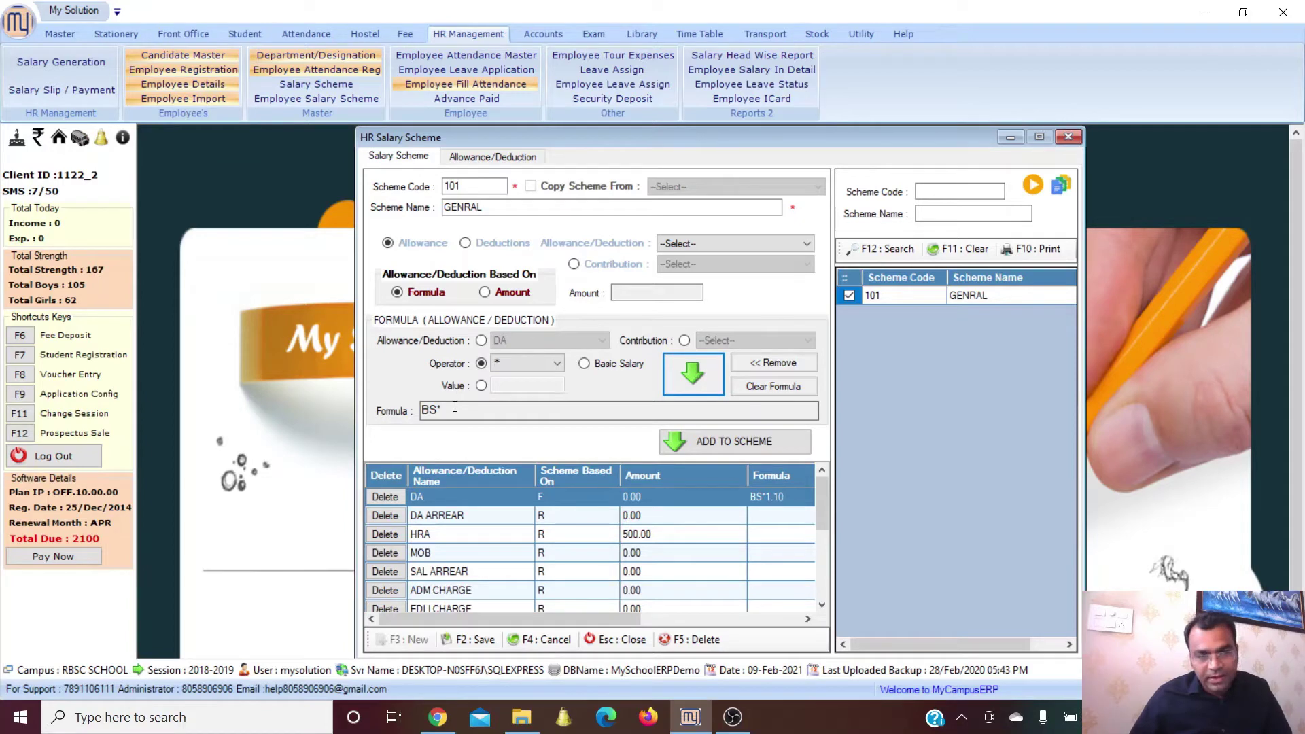
- Append the value 1.5 to complete the allowance formula BS*1.5
{"action": "left_click", "coordinate": [481, 386]}
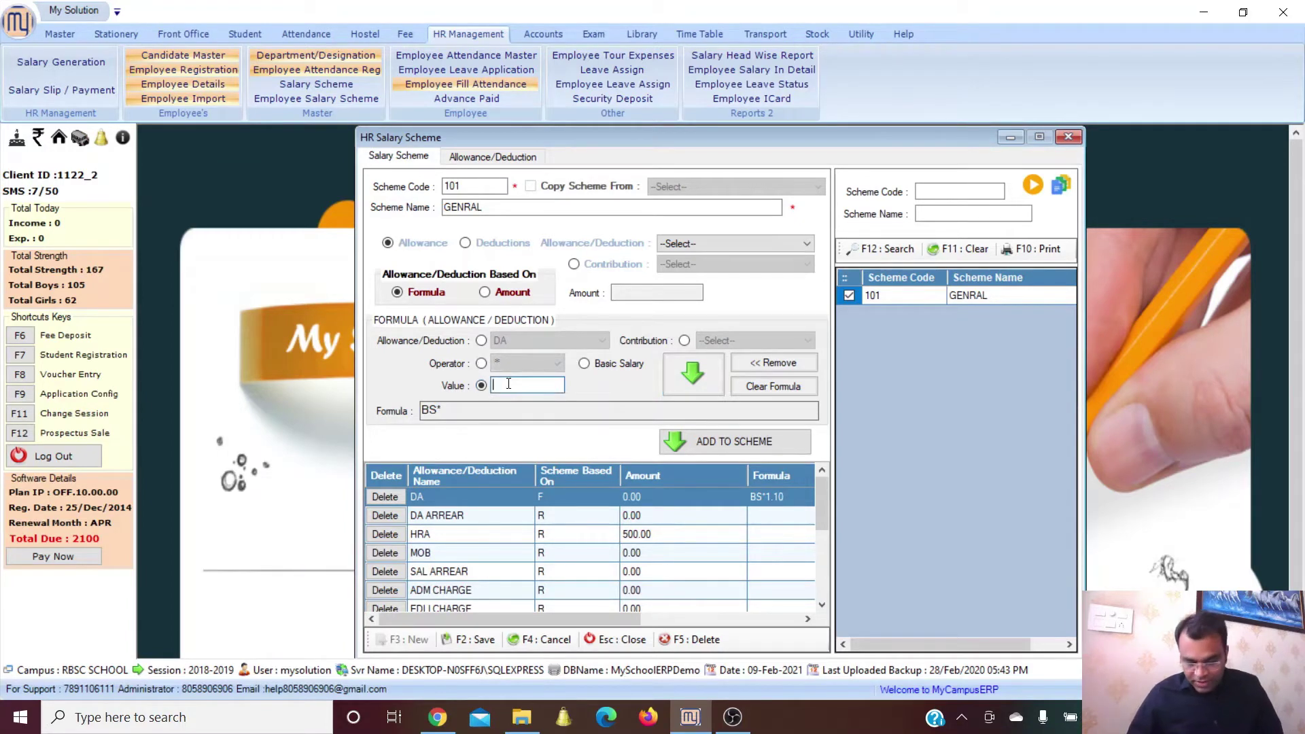
{"action": "type", "text": "1."}
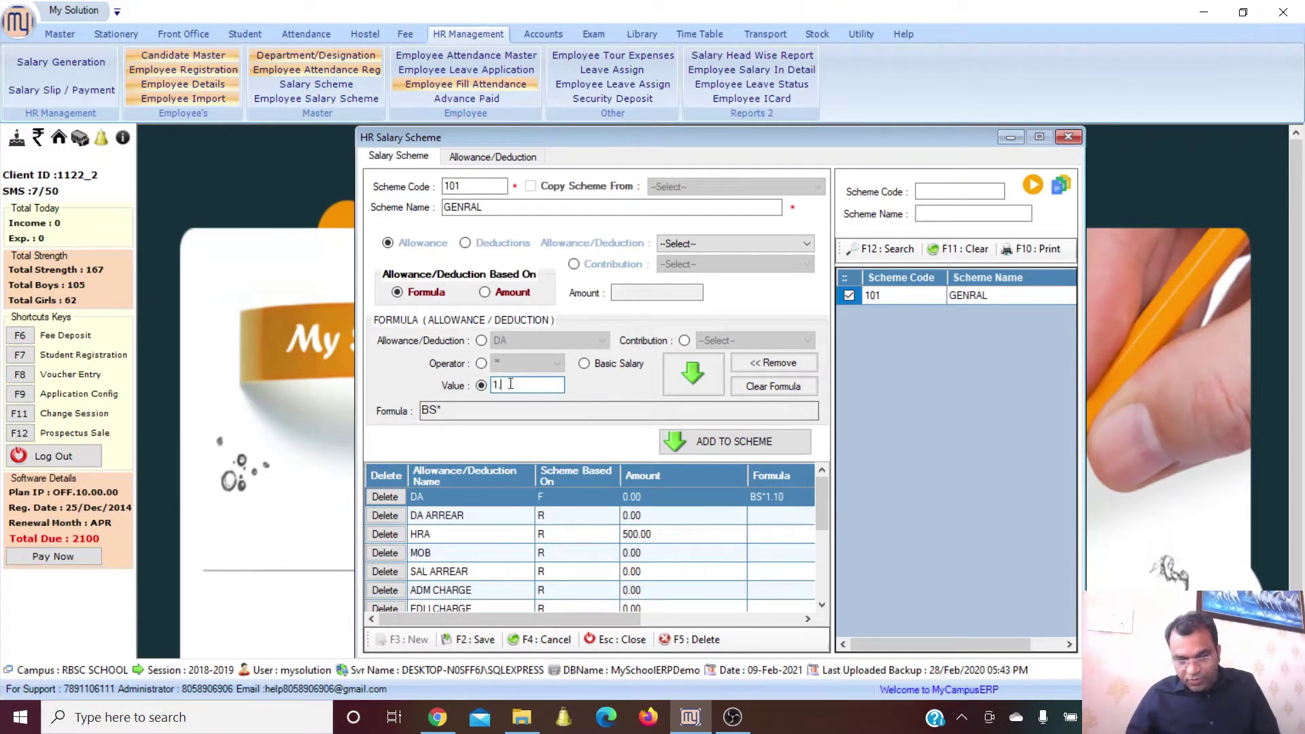
{"action": "type", "text": "5"}
{"action": "left_click", "coordinate": [693, 373]}
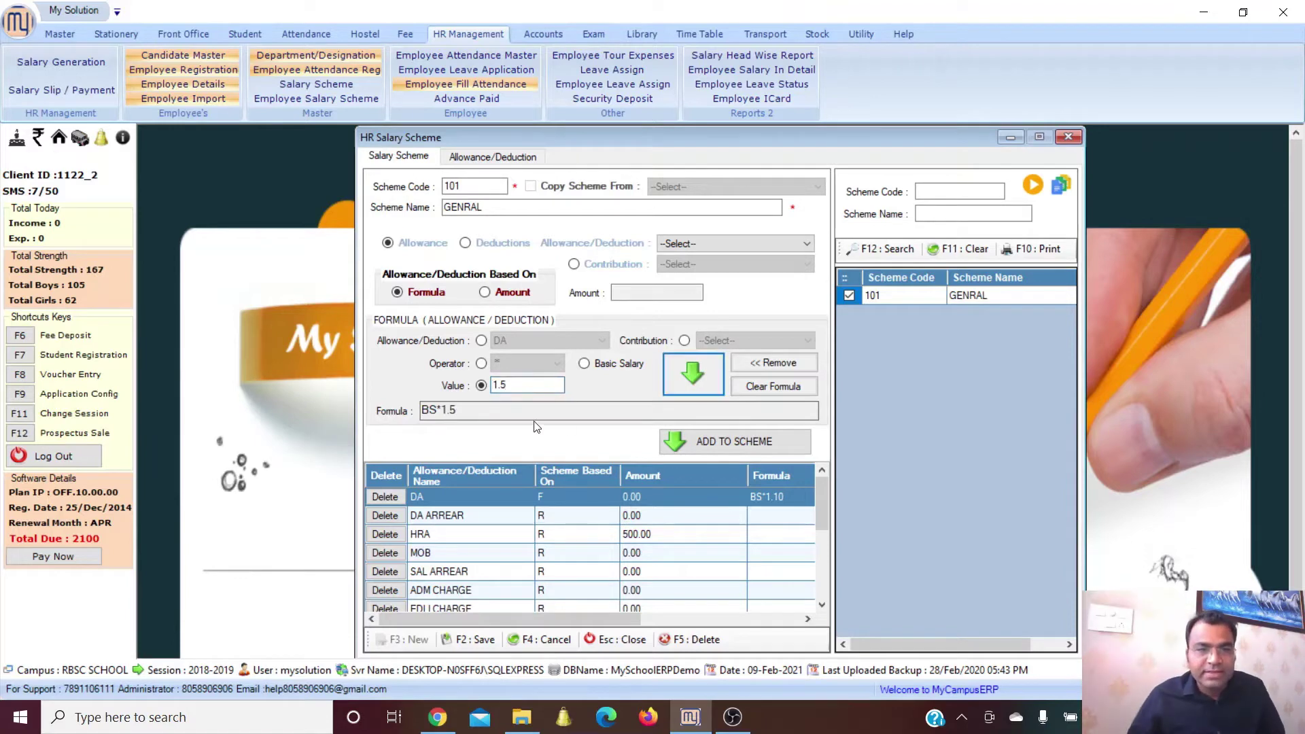
{"action": "left_click_drag", "start_coordinate": [478, 415], "coordinate": [411, 414]}
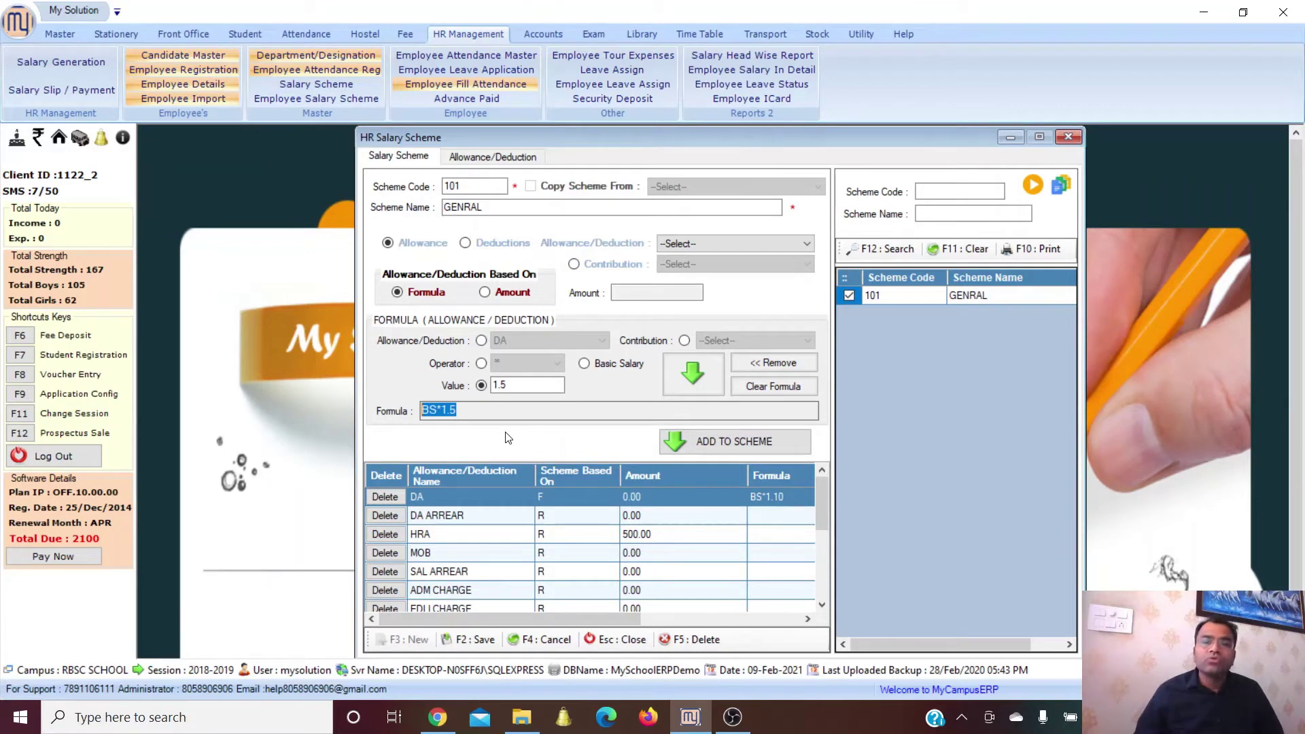
{"action": "left_click", "coordinate": [500, 409]}
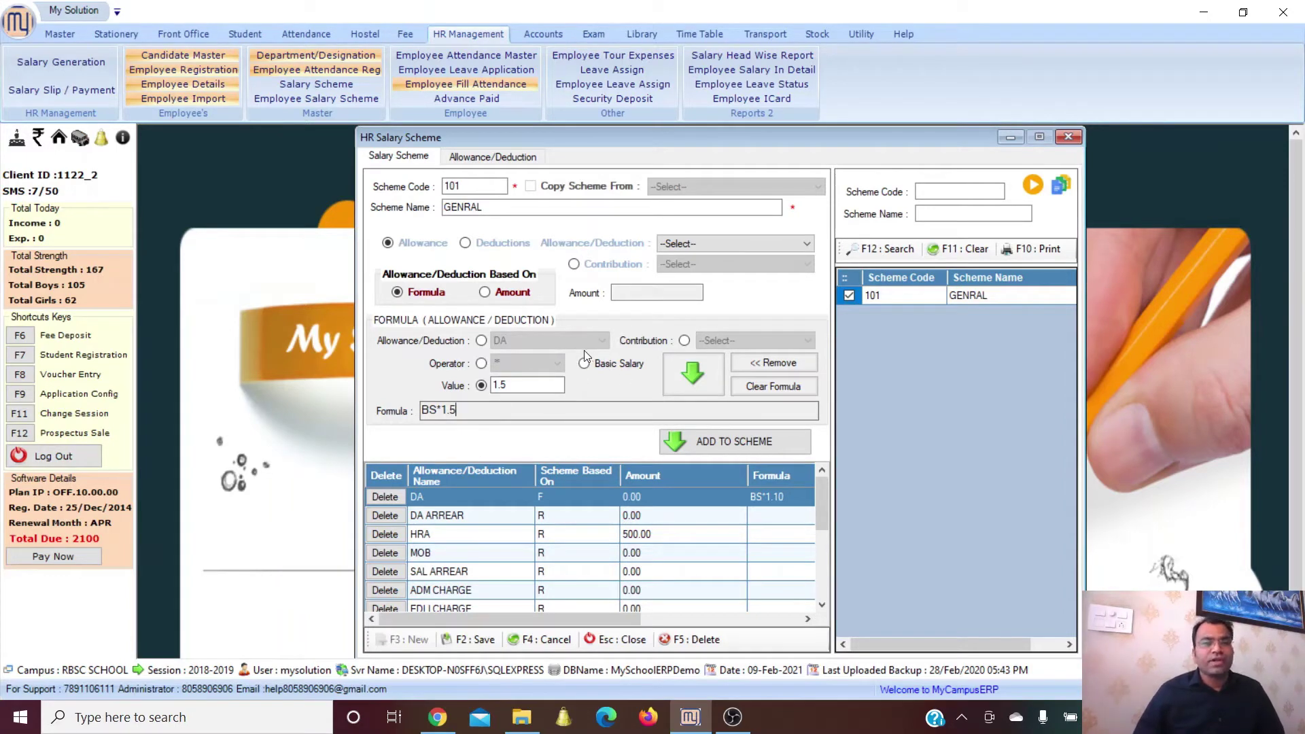
- Review the full list of allowances, contributions and deductions defined for salary schemes
{"action": "left_click", "coordinate": [493, 157]}
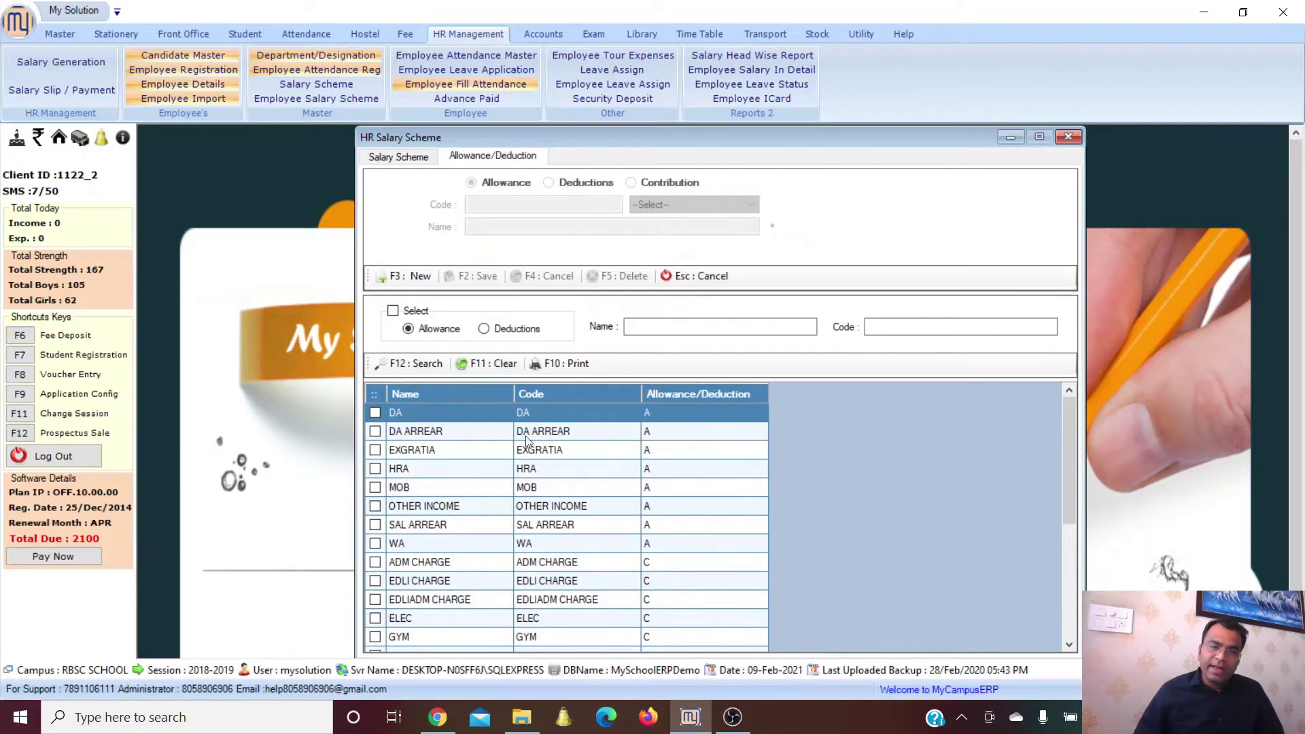
{"action": "scroll", "coordinate": [469, 486], "scroll_direction": "down", "scroll_amount": 4}
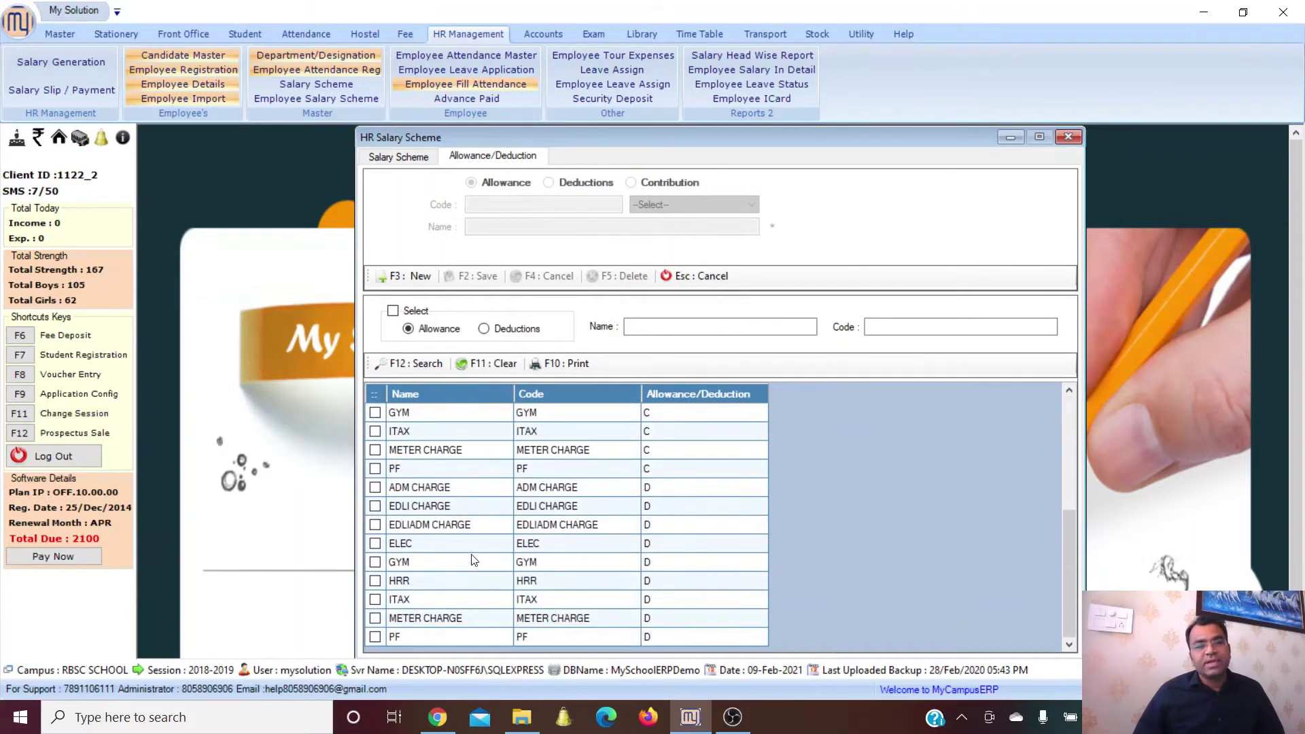
{"action": "scroll", "coordinate": [474, 560], "scroll_direction": "up", "scroll_amount": 4}
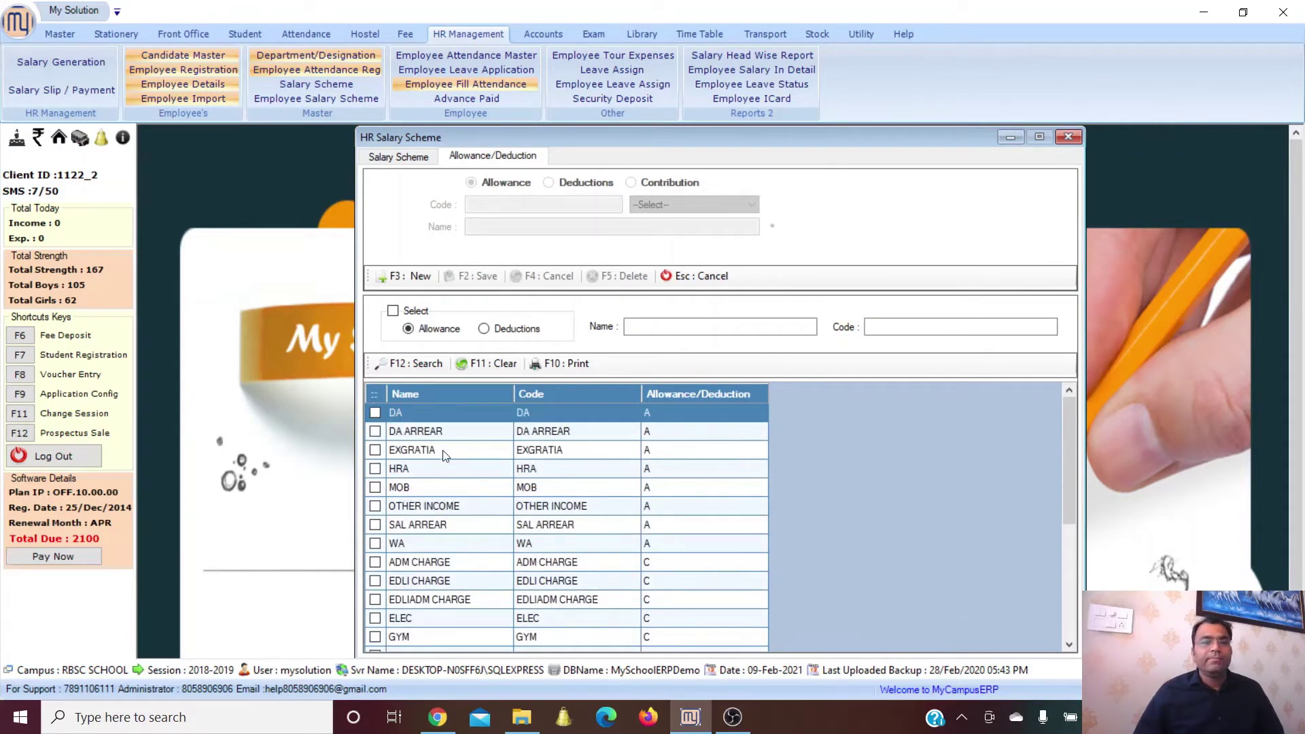
- Show the blank entry form for a new allowance or deduction, return to the GENRAL scheme and close it without saving
{"action": "scroll", "coordinate": [469, 544], "scroll_direction": "down", "scroll_amount": 2}
{"action": "scroll", "coordinate": [474, 554], "scroll_direction": "up", "scroll_amount": 2}
{"action": "left_click", "coordinate": [408, 275]}
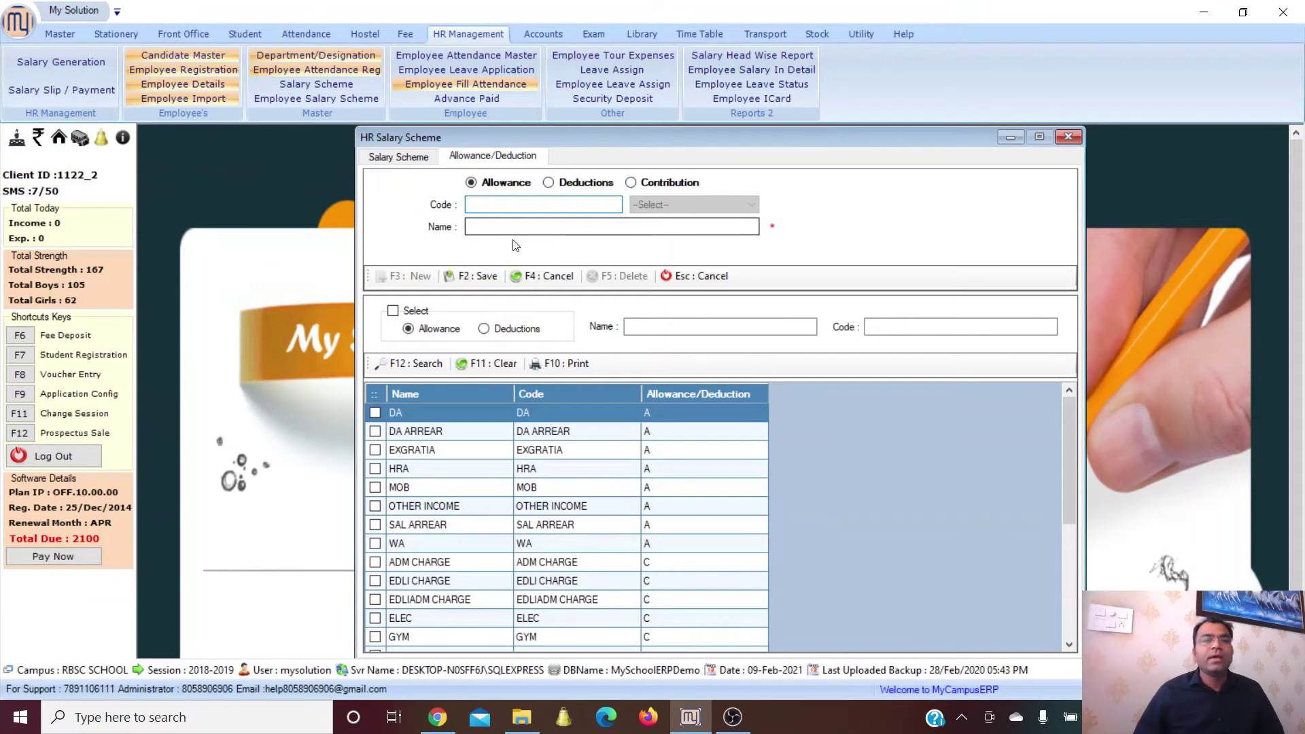
{"action": "left_click", "coordinate": [412, 160]}
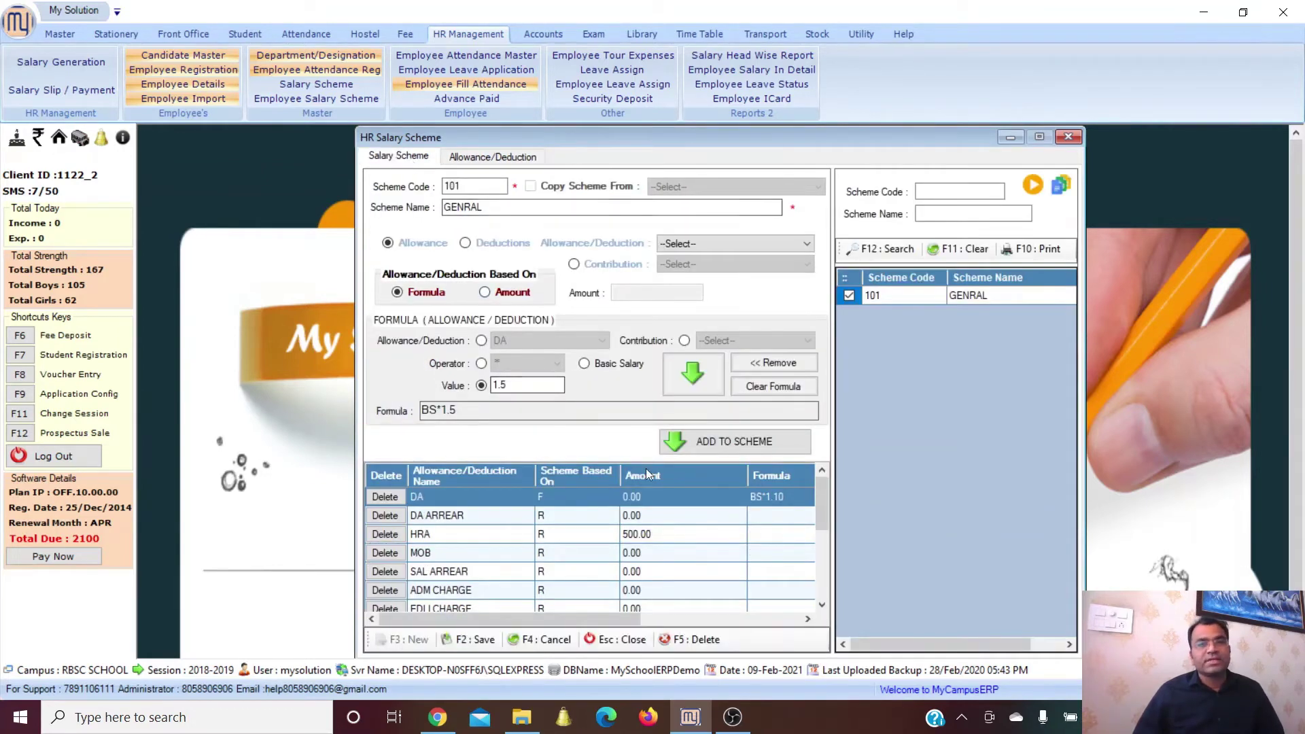
{"action": "left_click", "coordinate": [851, 296]}
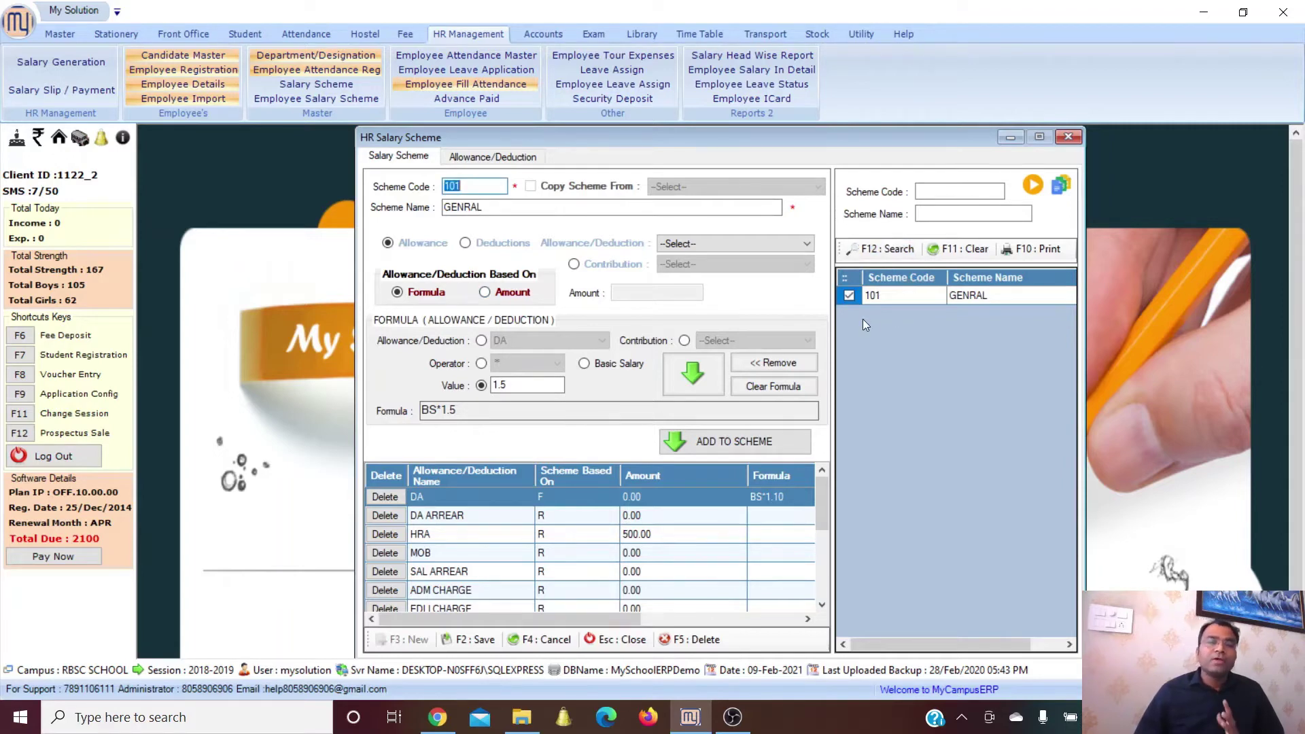
{"action": "left_click", "coordinate": [1069, 138]}
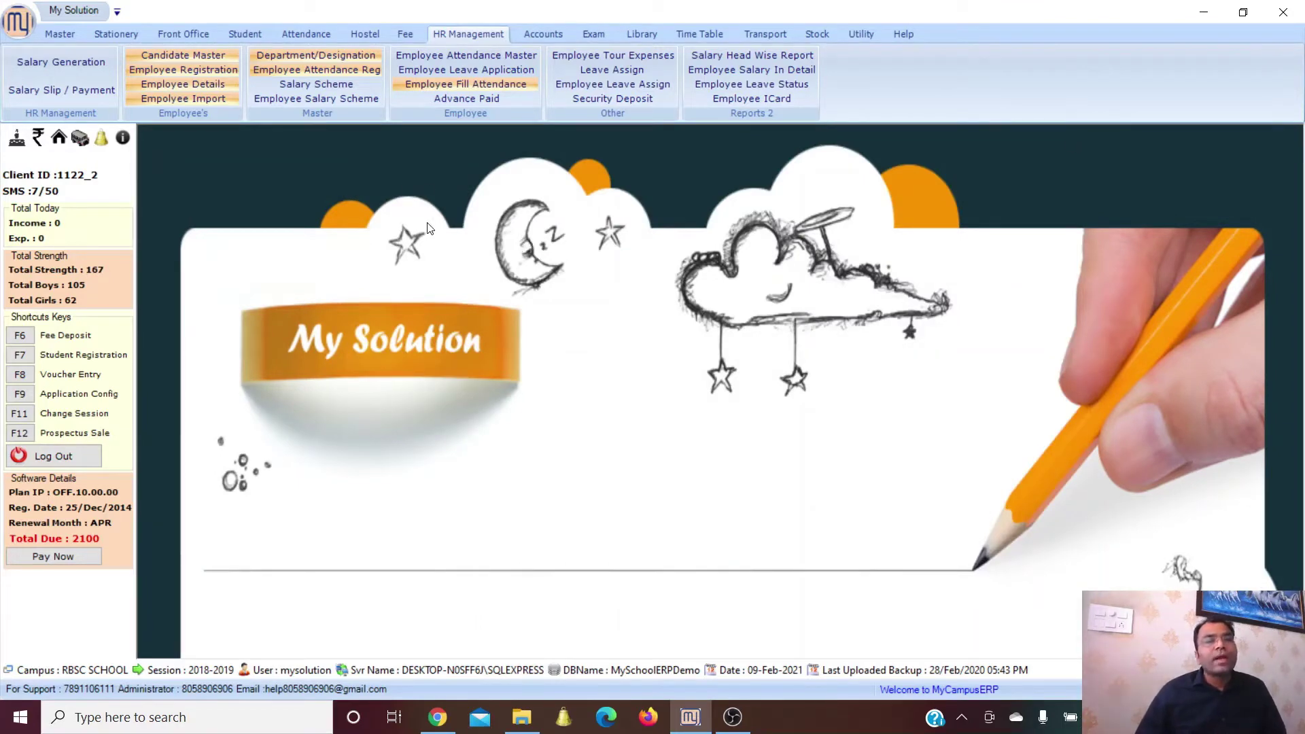
- Open the employee salary scheme form and load the last listed employee's monthly salary entries
{"action": "left_click", "coordinate": [320, 99]}
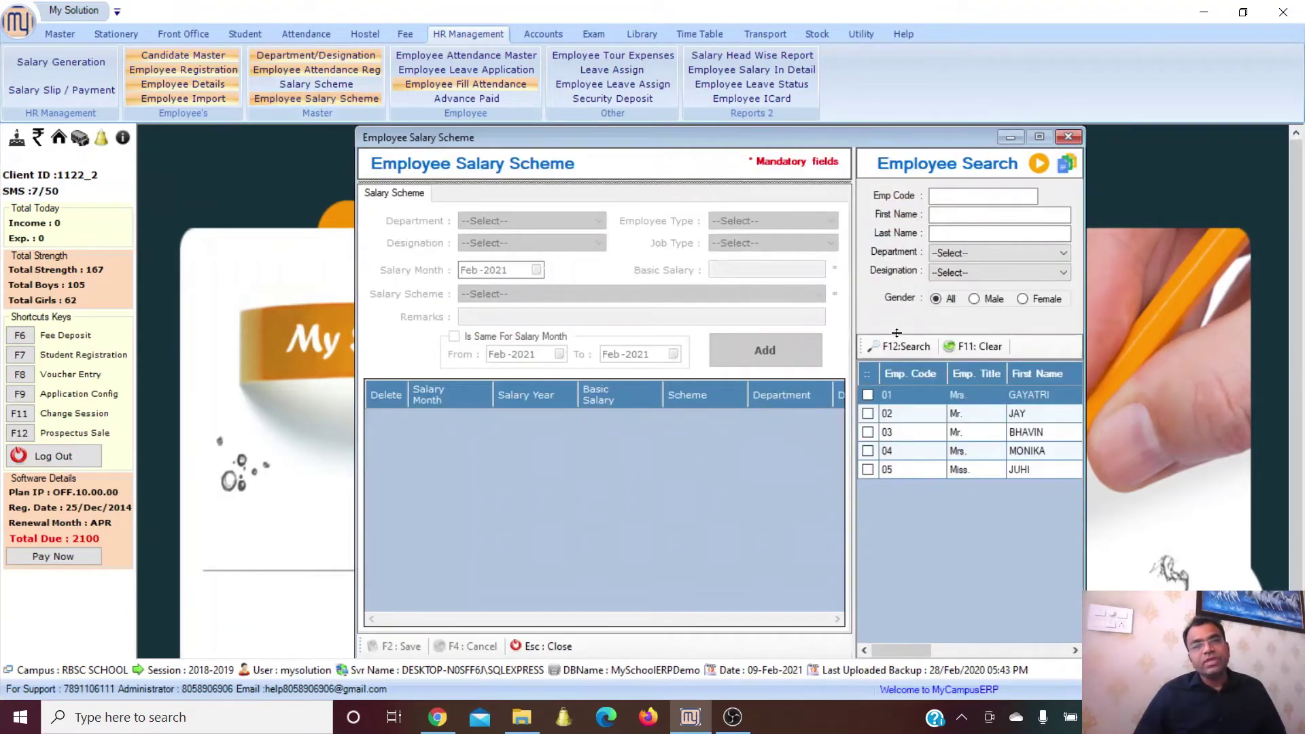
{"action": "left_click", "coordinate": [868, 470]}
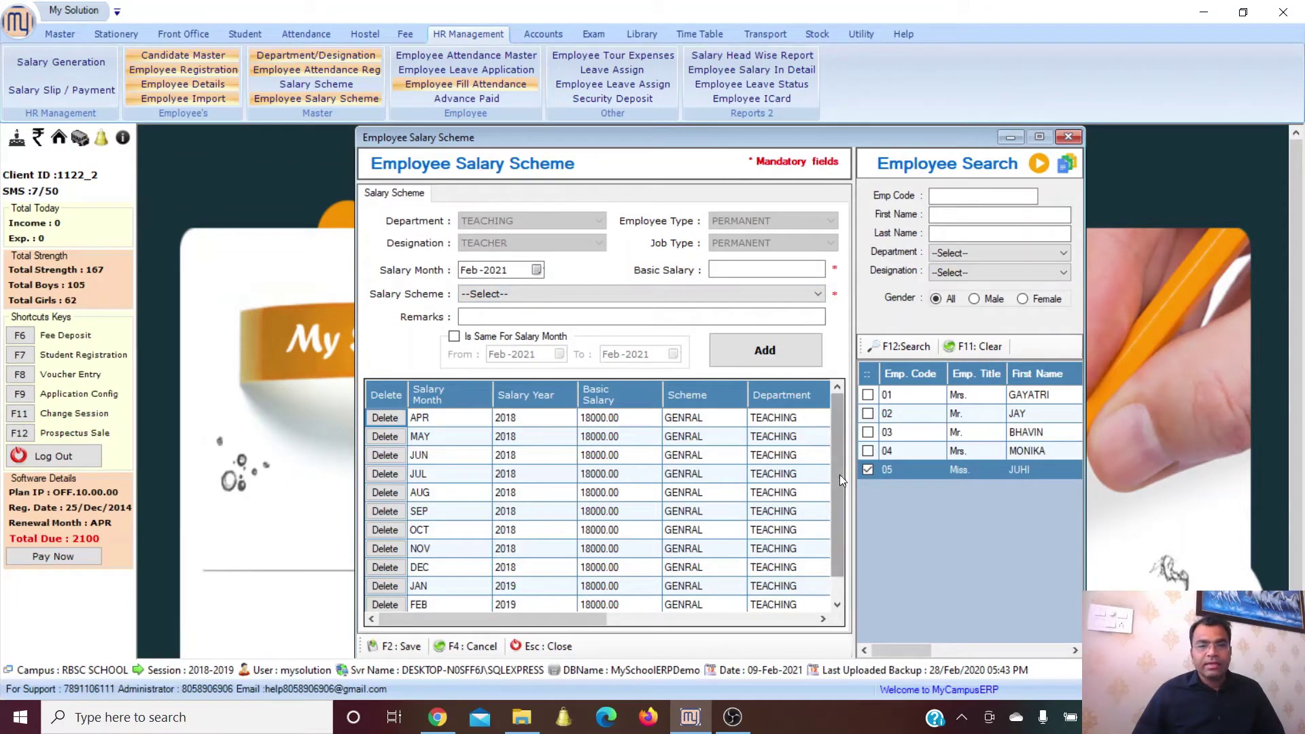
{"action": "mouse_move", "coordinate": [839, 475]}
{"action": "left_mouse_down"}
{"action": "mouse_move", "coordinate": [838, 548]}
{"action": "mouse_move", "coordinate": [839, 469]}
{"action": "left_mouse_up"}
- Set the employee's salary month to Jan-2021, the basic salary to 16000 and the salary scheme to GENRAL
{"action": "left_click", "coordinate": [469, 271]}
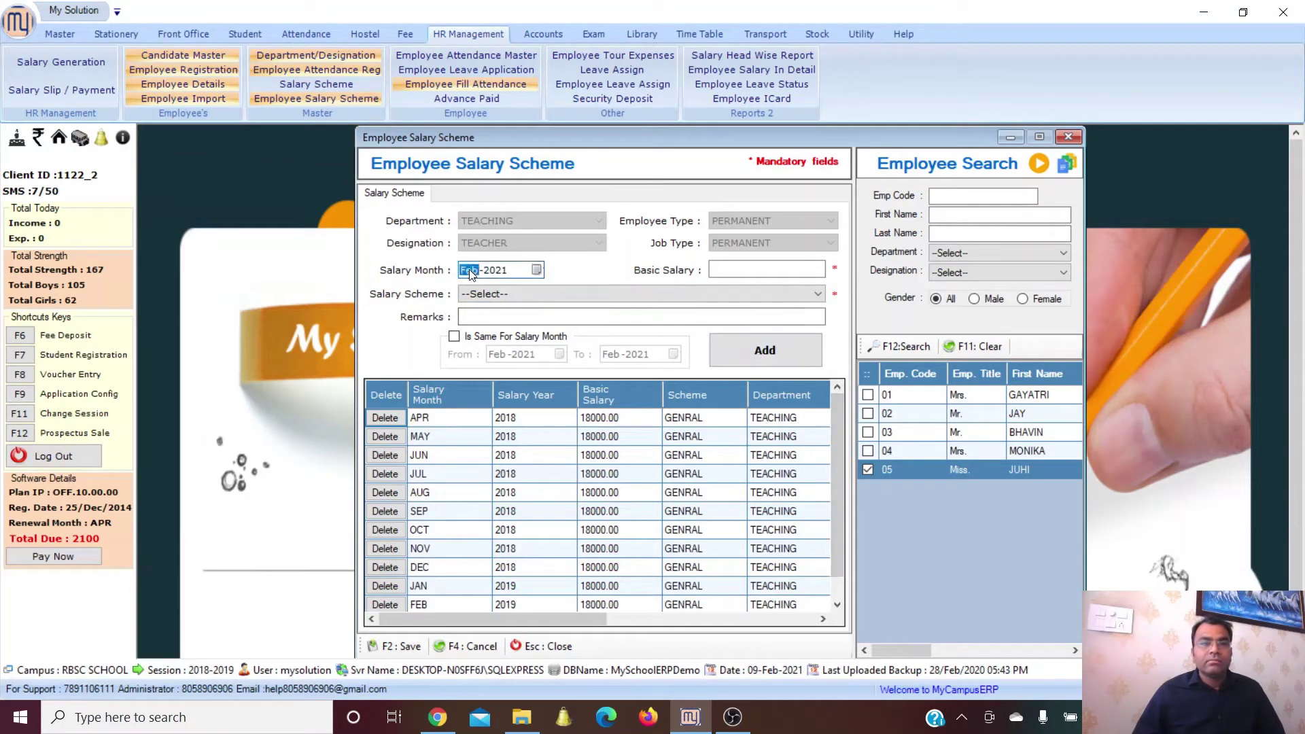
{"action": "key", "text": "Down"}
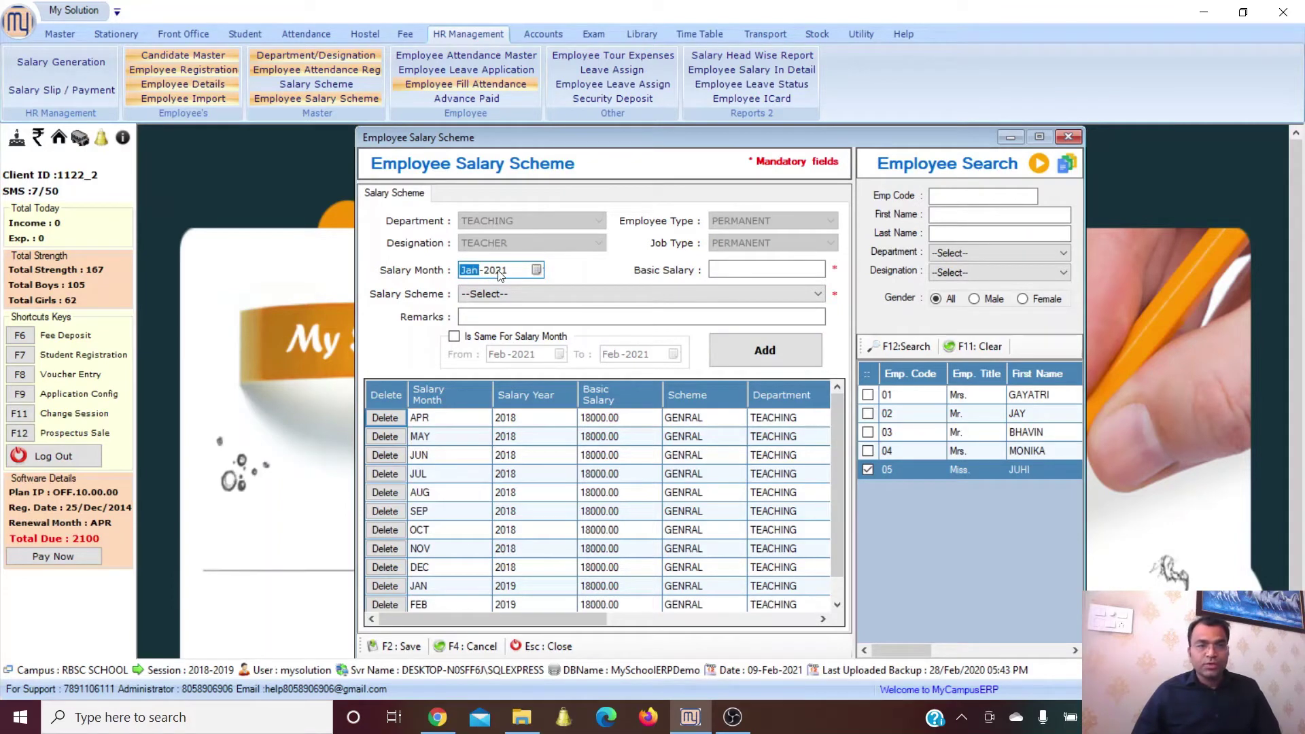
{"action": "left_click", "coordinate": [768, 268]}
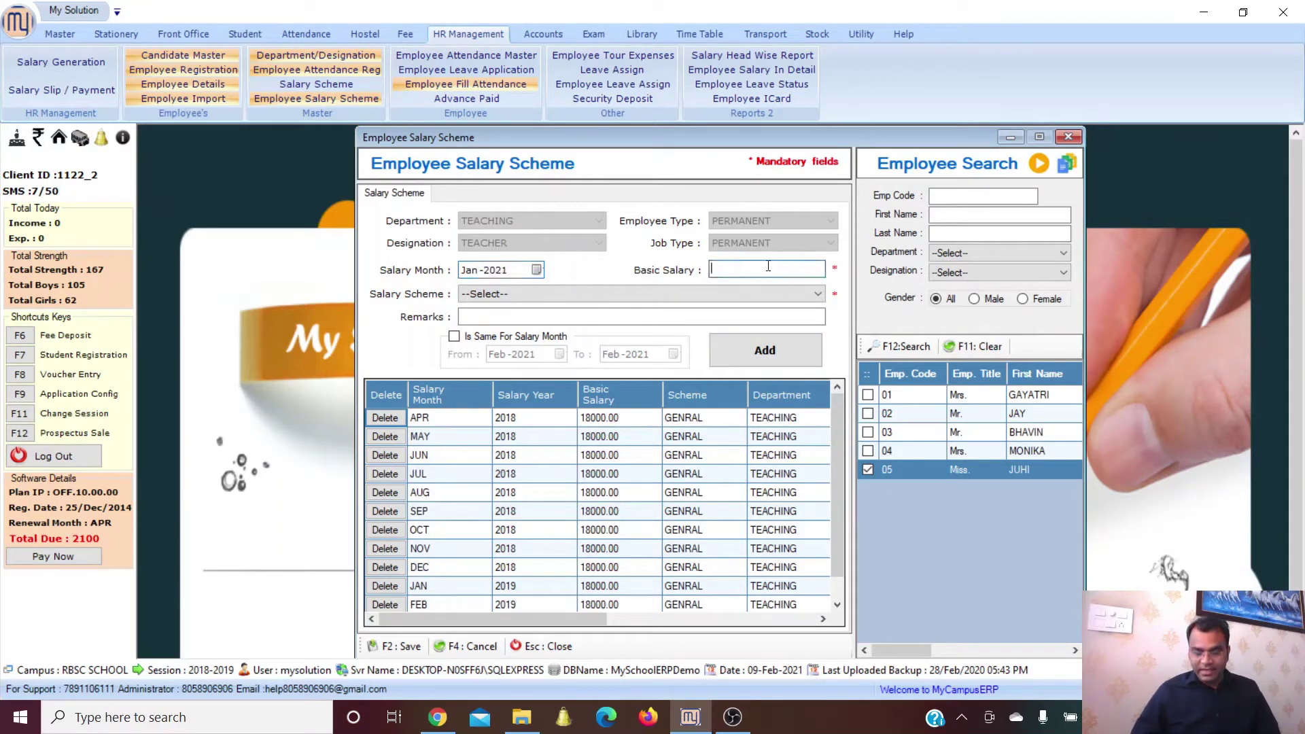
{"action": "type", "text": "16000"}
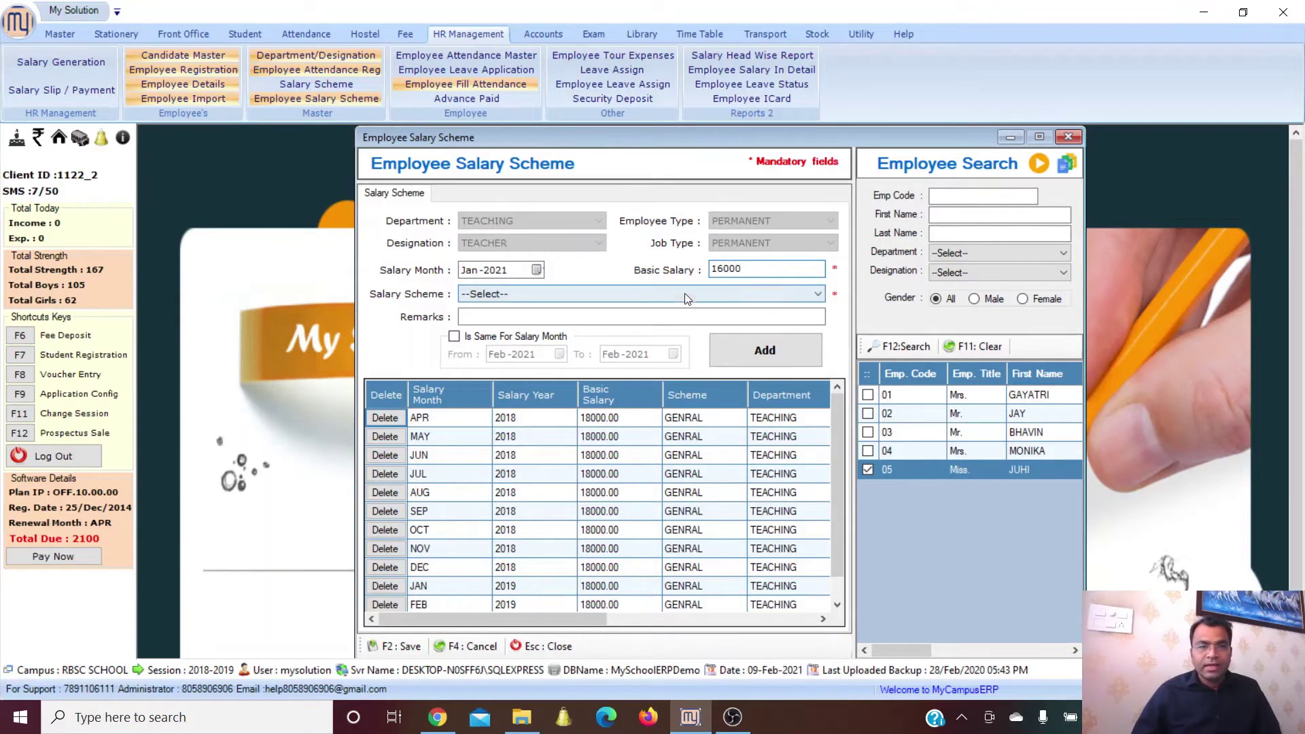
{"action": "left_click", "coordinate": [668, 291]}
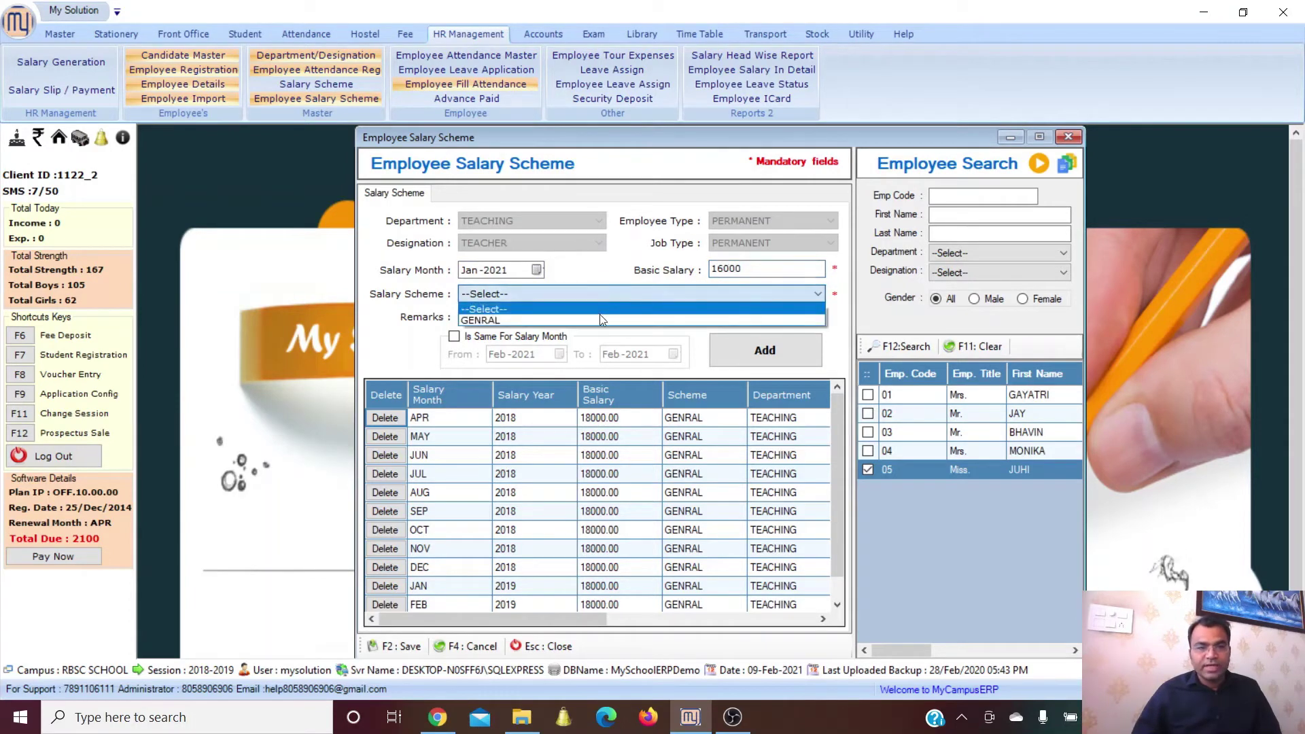
{"action": "left_click", "coordinate": [598, 315]}
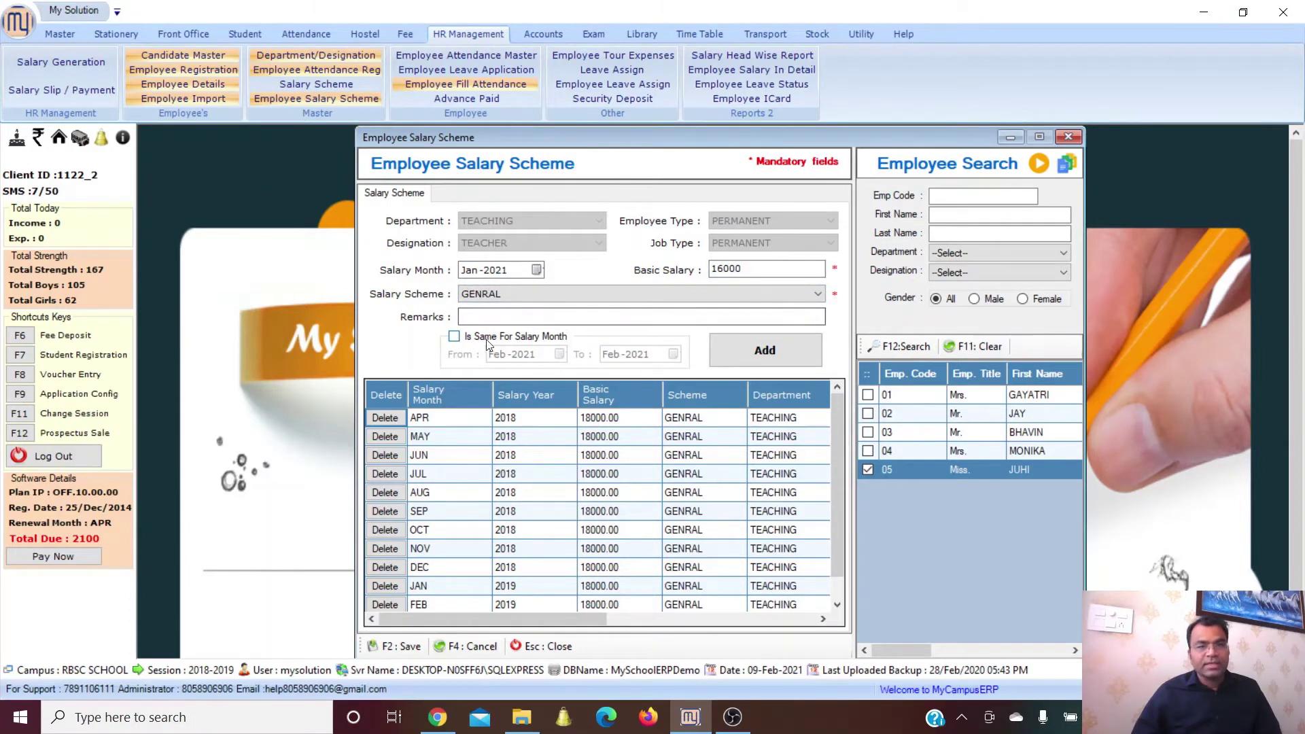
- Add the January 2021 entry to the employee's salary list, save it and close the employee salary scheme form
{"action": "left_click", "coordinate": [759, 351]}
{"action": "left_click_drag", "start_coordinate": [834, 474], "coordinate": [827, 573]}
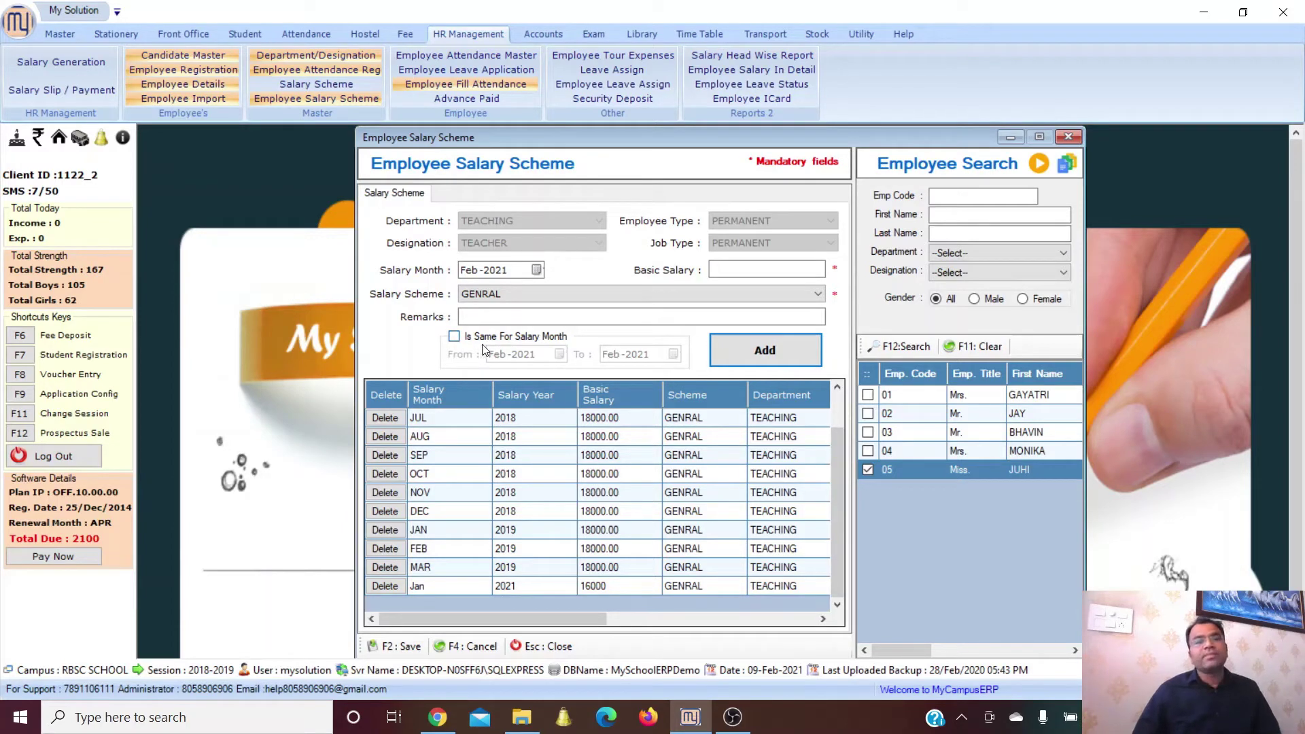
{"action": "left_click", "coordinate": [401, 646]}
{"action": "left_click", "coordinate": [703, 415]}
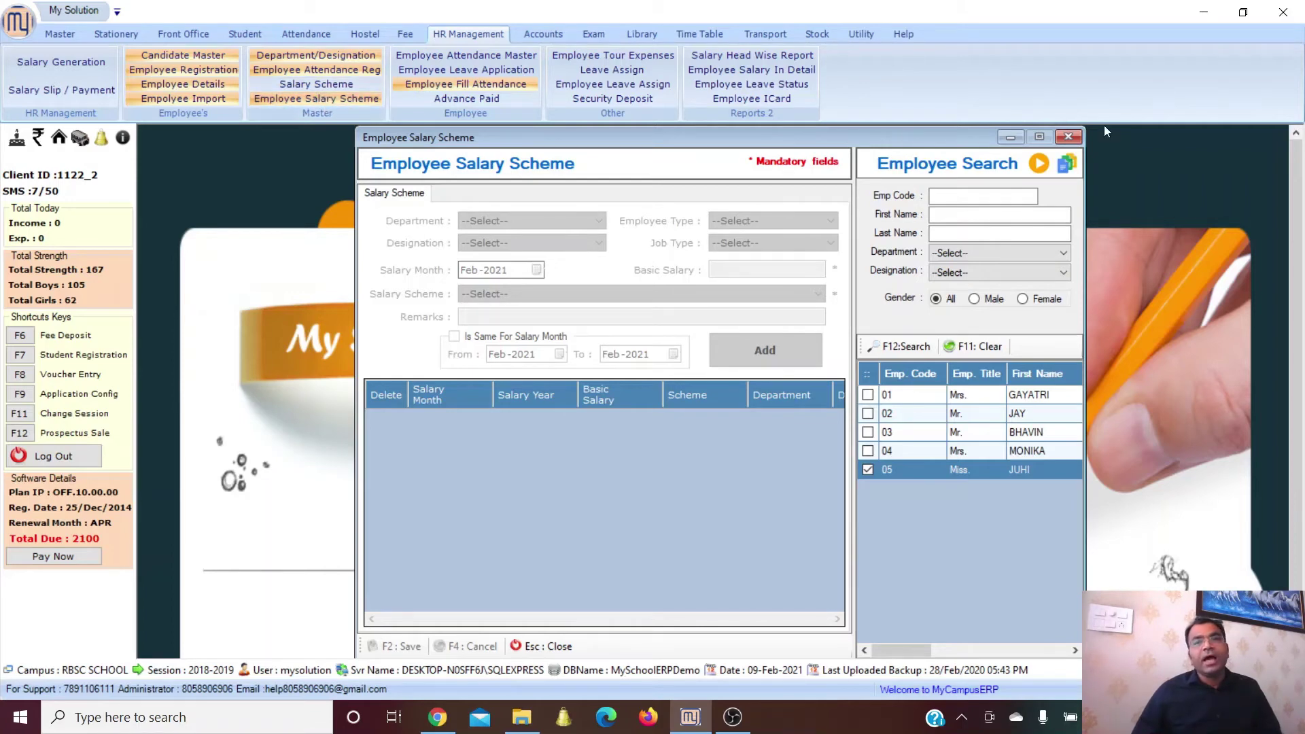
{"action": "left_click", "coordinate": [1069, 137]}
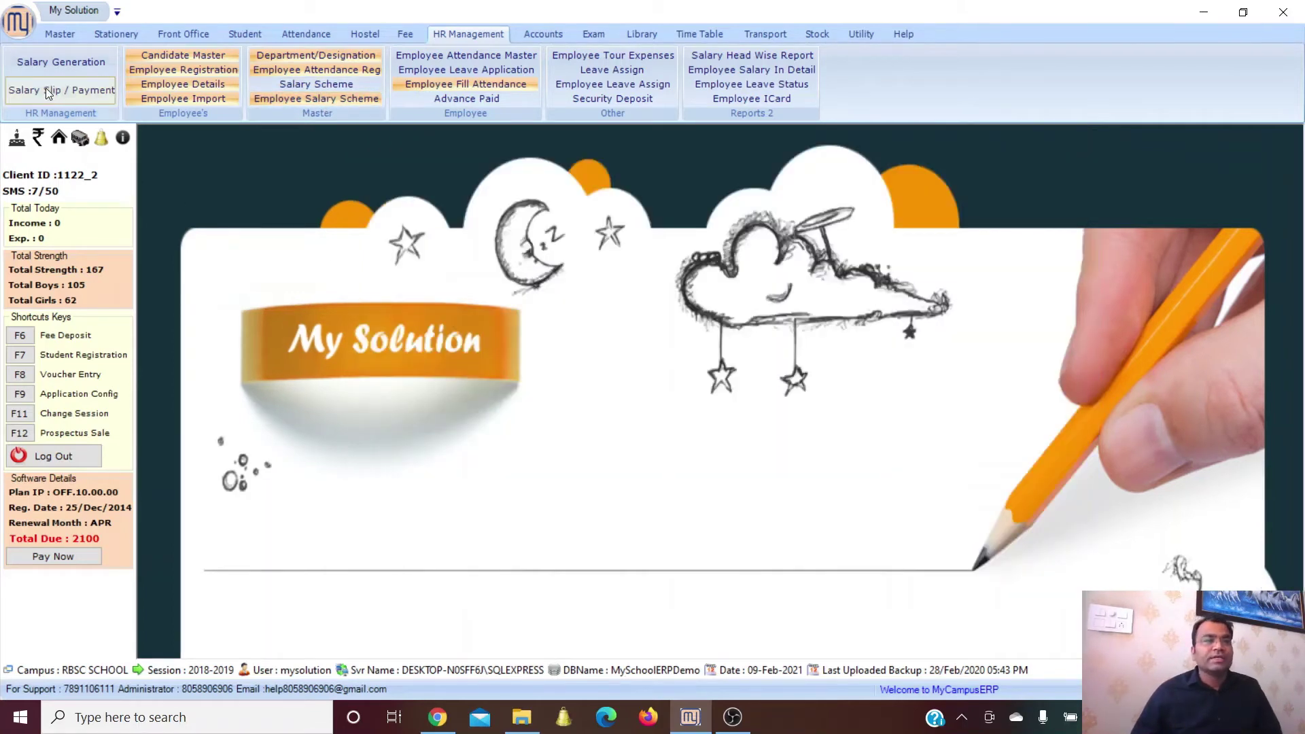
- Start salary generation for the fourth listed employee with salary month Jan-2021 and attendance 28
{"action": "left_click", "coordinate": [56, 65]}
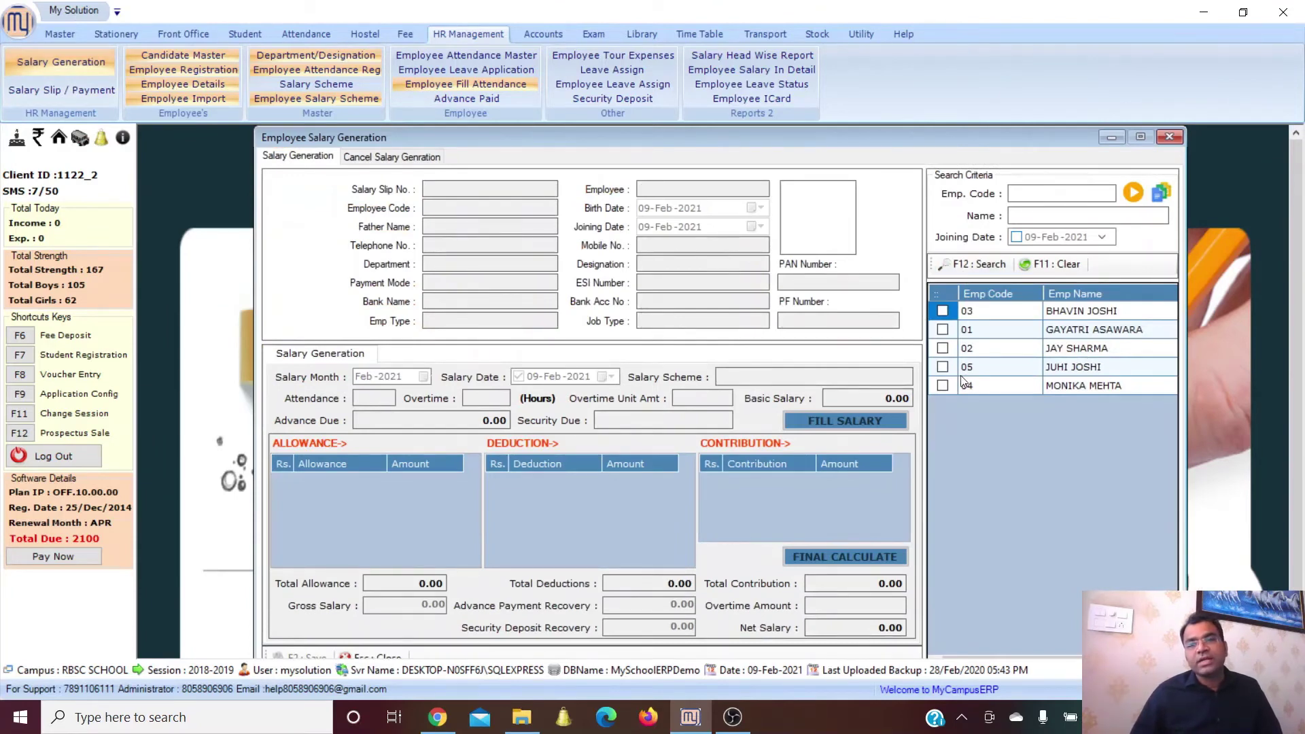
{"action": "left_click", "coordinate": [942, 366]}
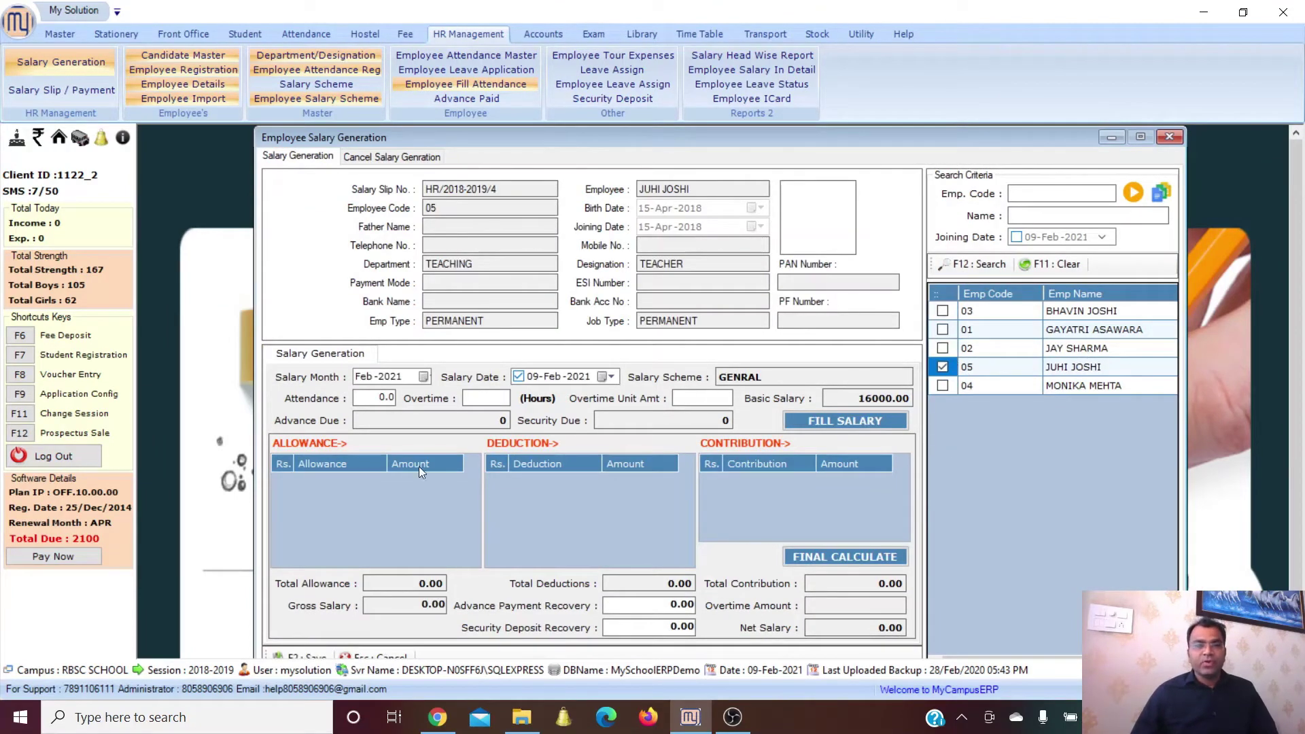
{"action": "left_click", "coordinate": [365, 382]}
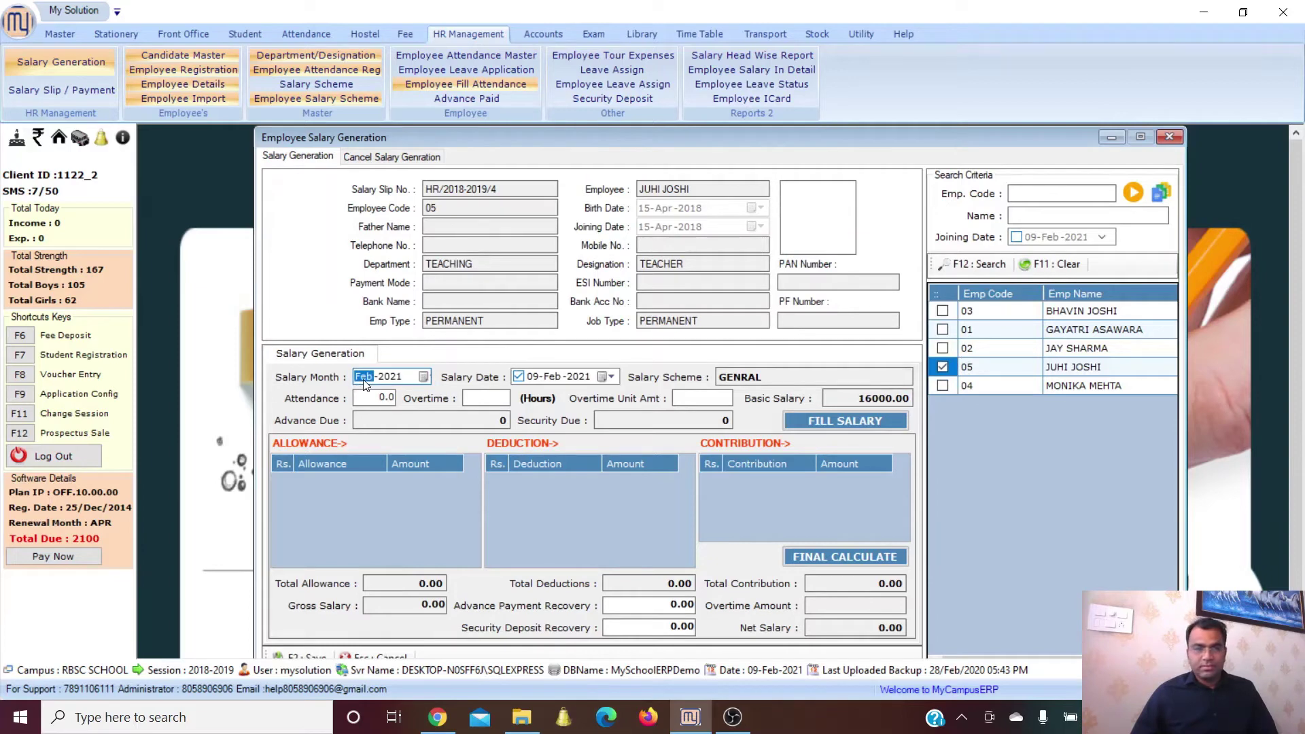
{"action": "key", "text": "Down"}
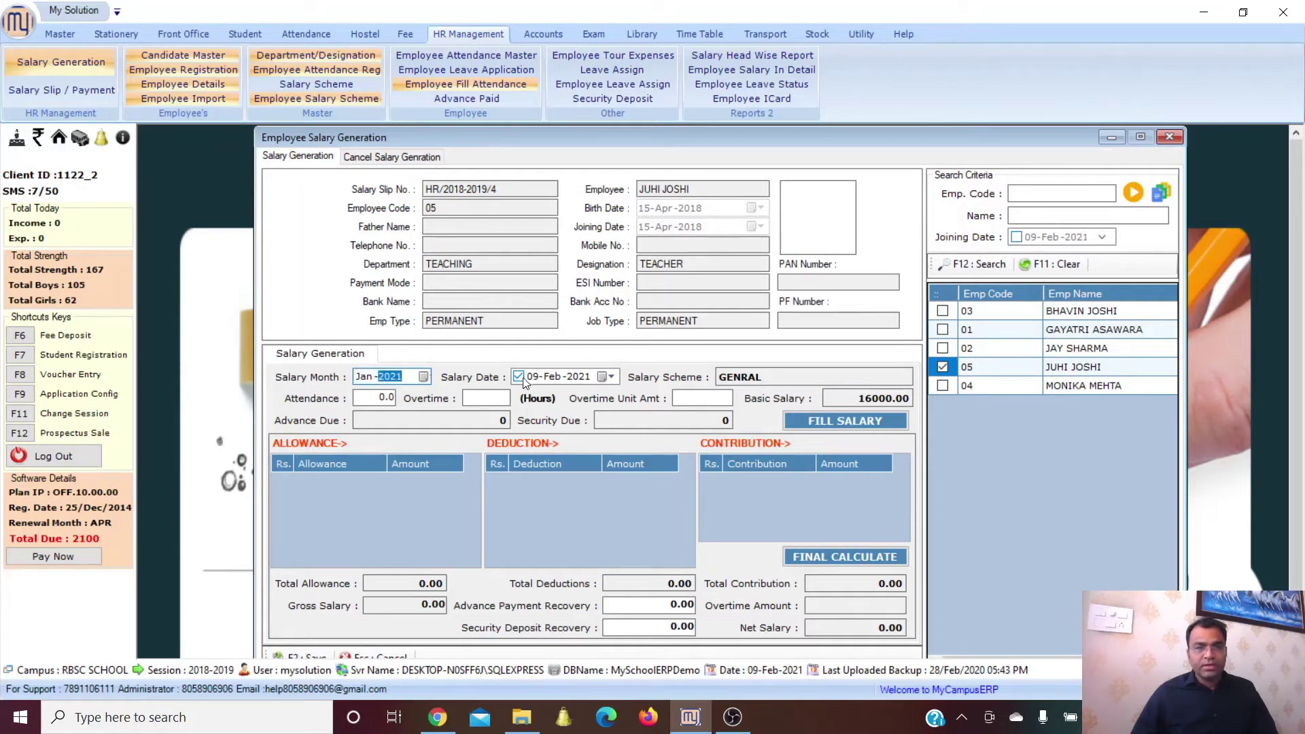
{"action": "left_click", "coordinate": [381, 396]}
{"action": "type", "text": "28"}
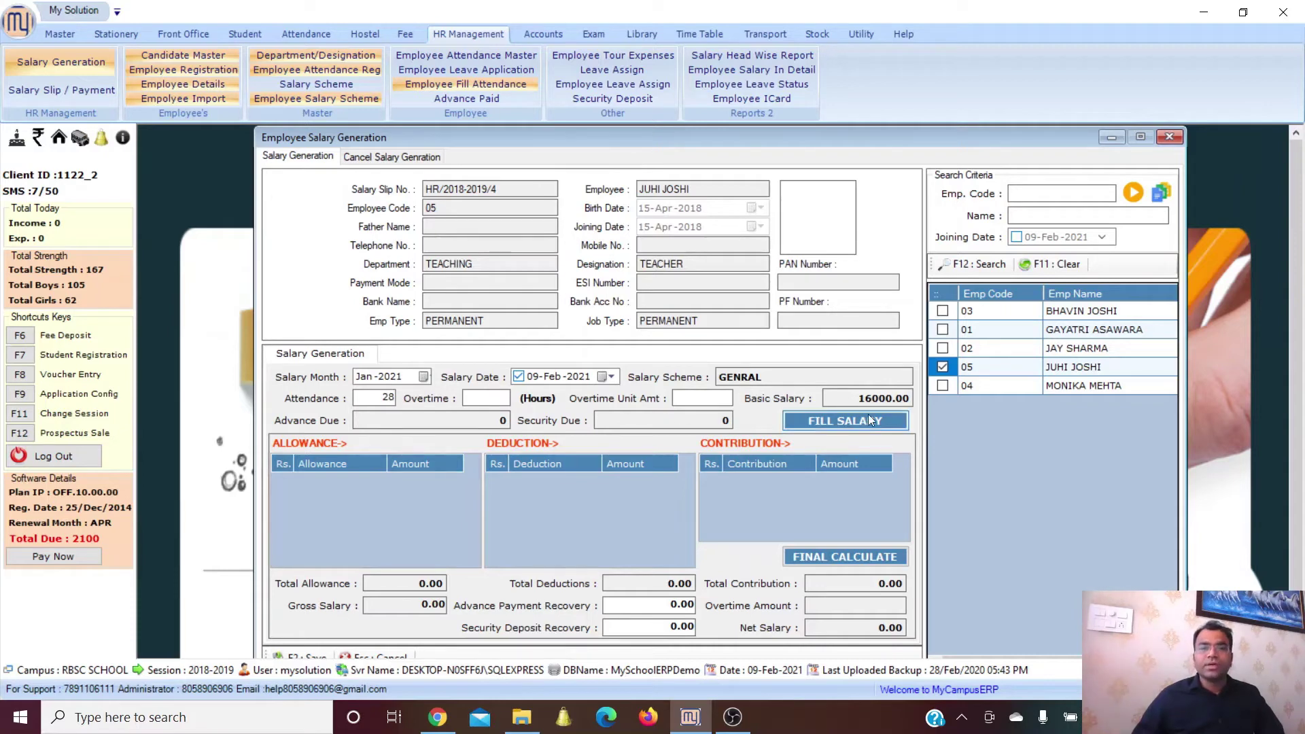
- Fill in the salary heads, run the final calculation and save the employee's January salary
{"action": "left_click", "coordinate": [844, 421]}
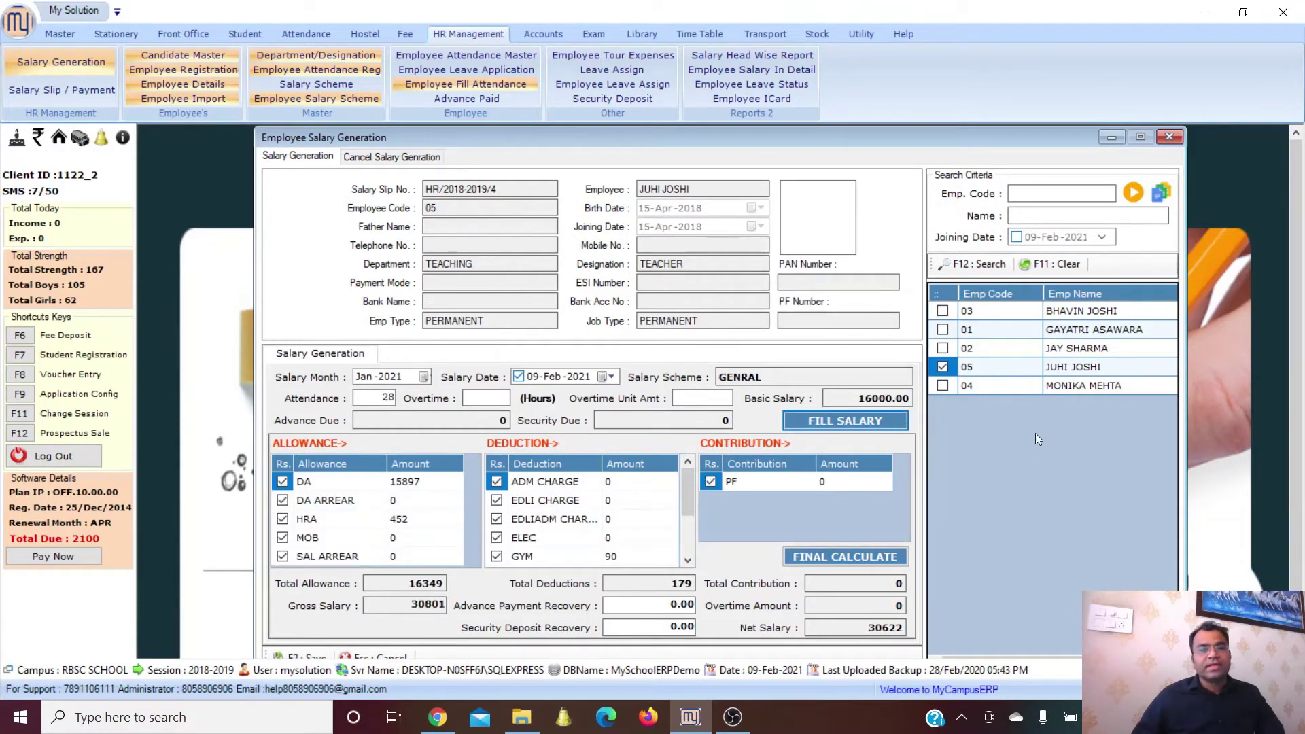
{"action": "scroll", "coordinate": [612, 469], "scroll_direction": "down", "scroll_amount": 1}
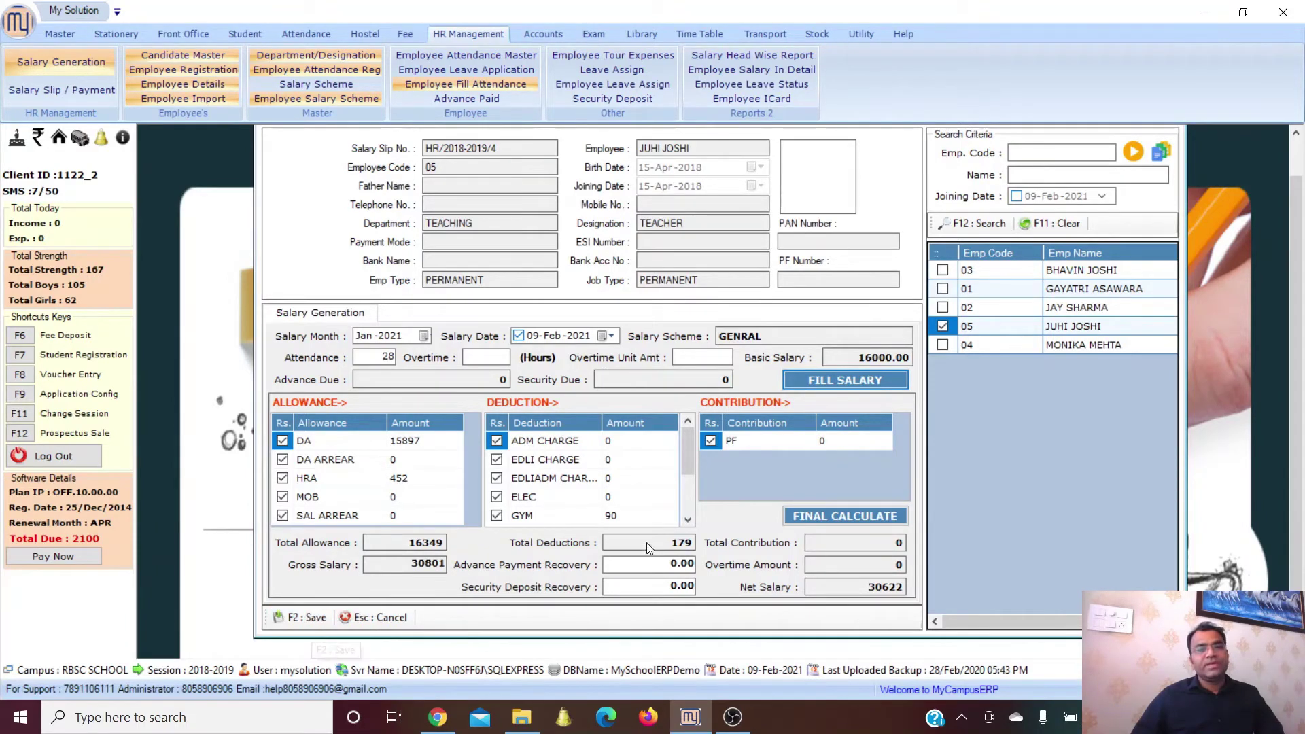
{"action": "left_click", "coordinate": [812, 518]}
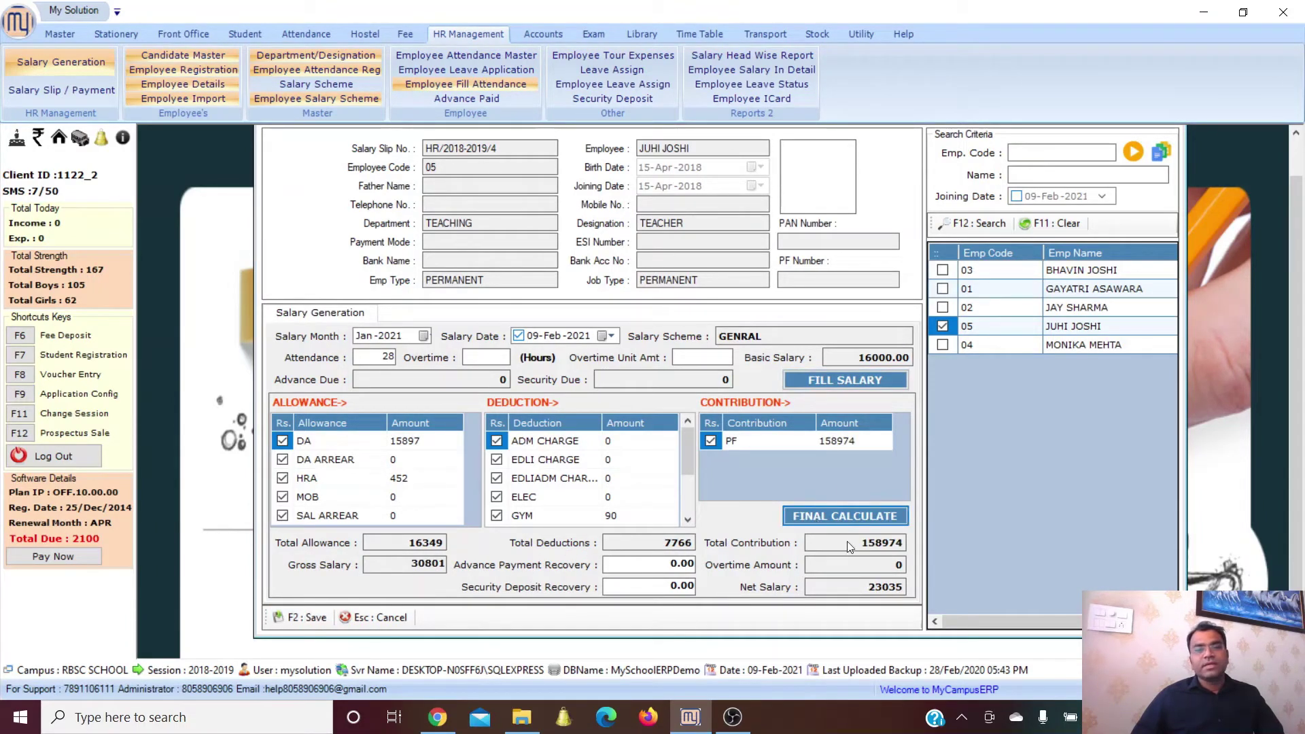
{"action": "left_click", "coordinate": [307, 617]}
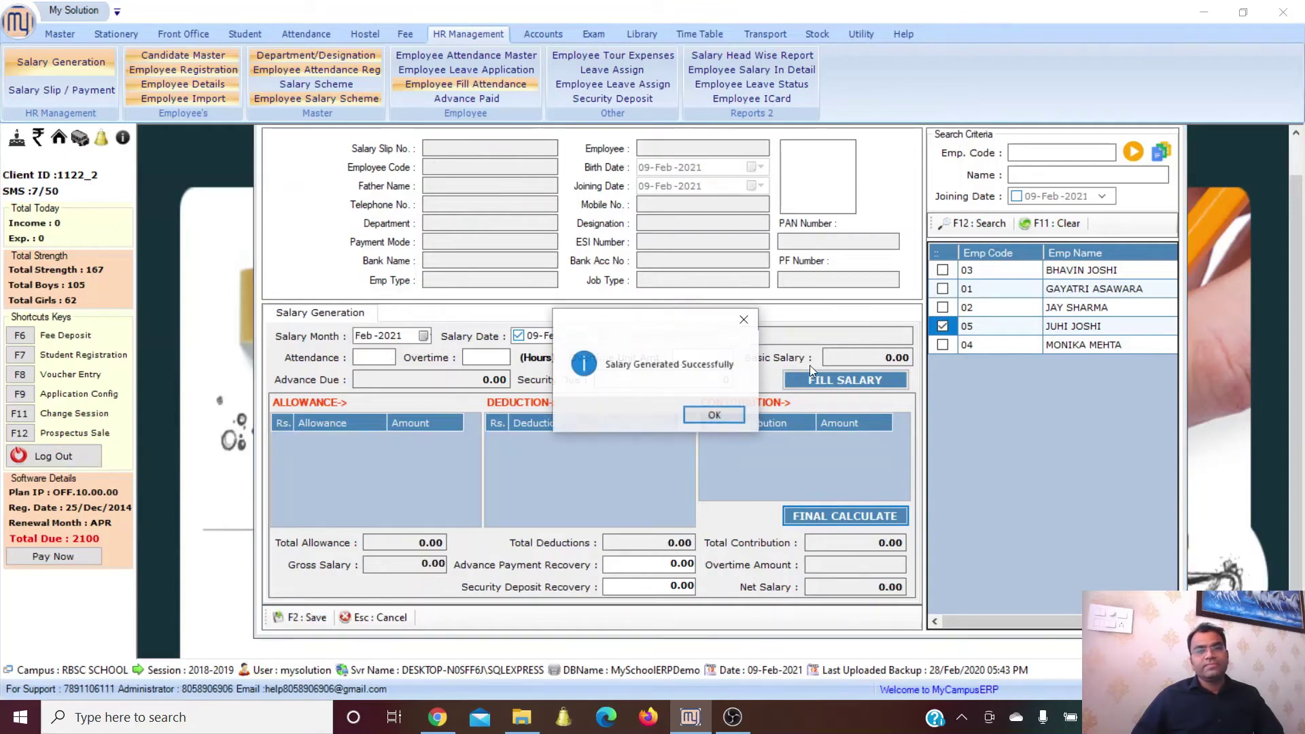
{"action": "key", "text": "Return"}
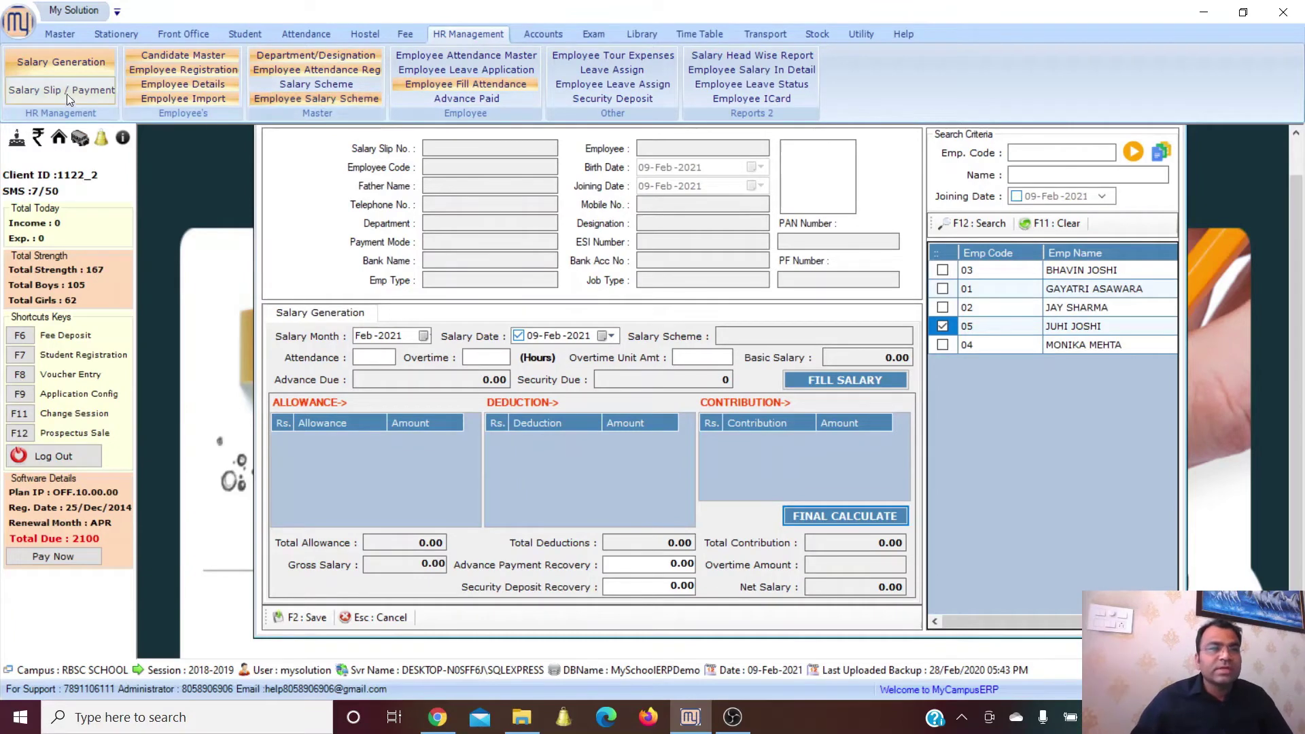
- Open the pay slip and payment list and filter it by salary month Jan-2021
{"action": "left_click", "coordinate": [42, 87]}
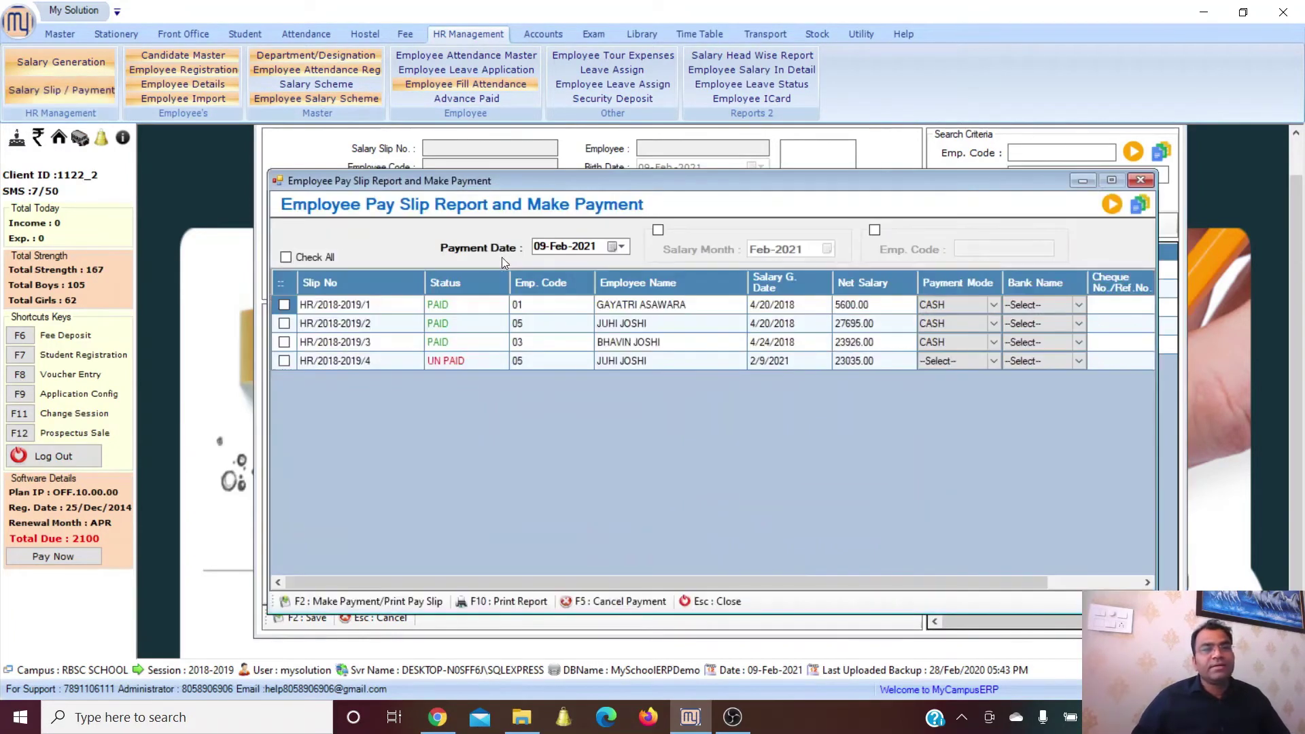
{"action": "left_click", "coordinate": [658, 231]}
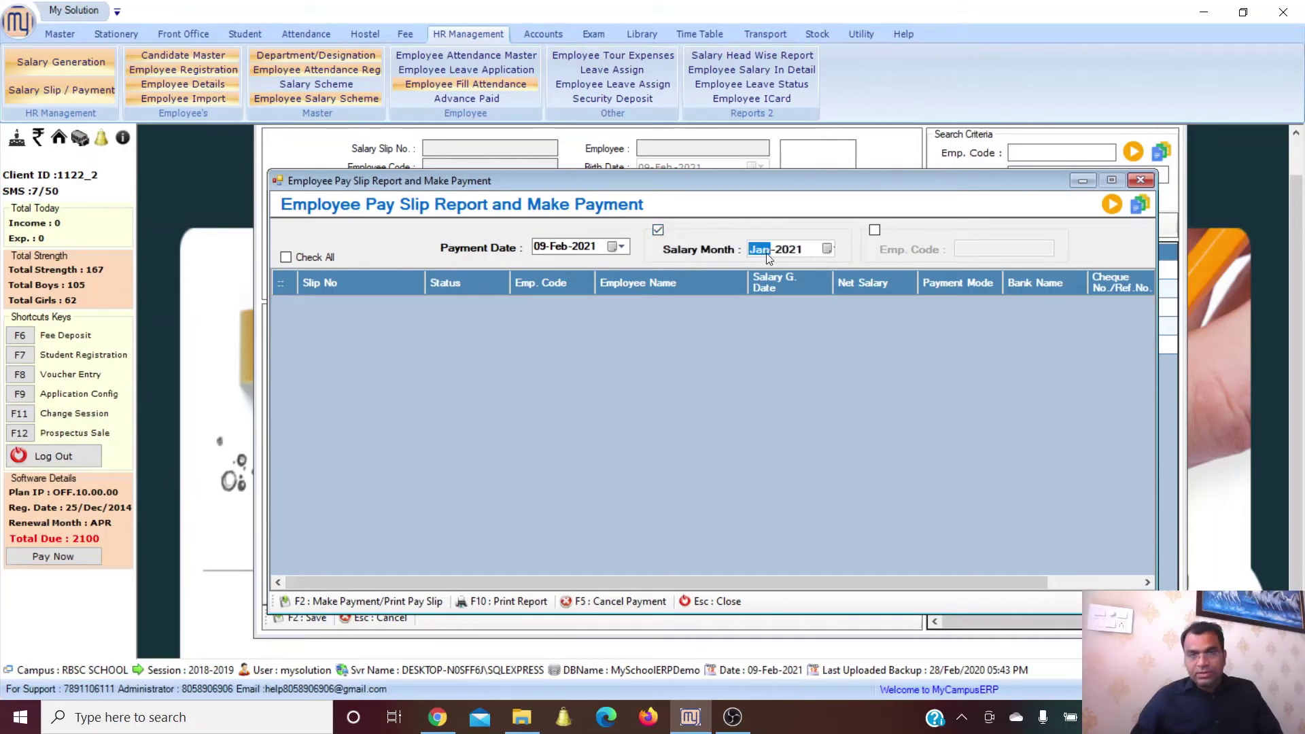
{"action": "left_click", "coordinate": [764, 254]}
{"action": "key", "text": "Down"}
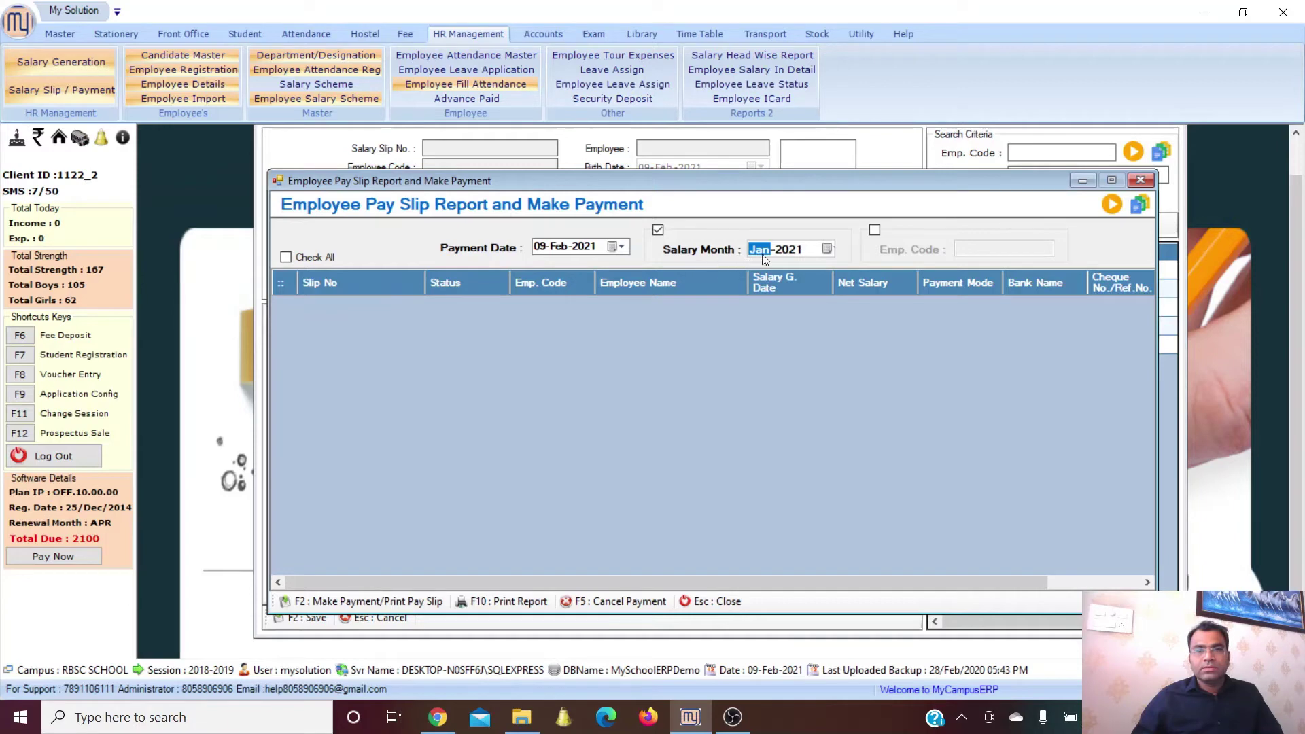
{"action": "left_click", "coordinate": [787, 250]}
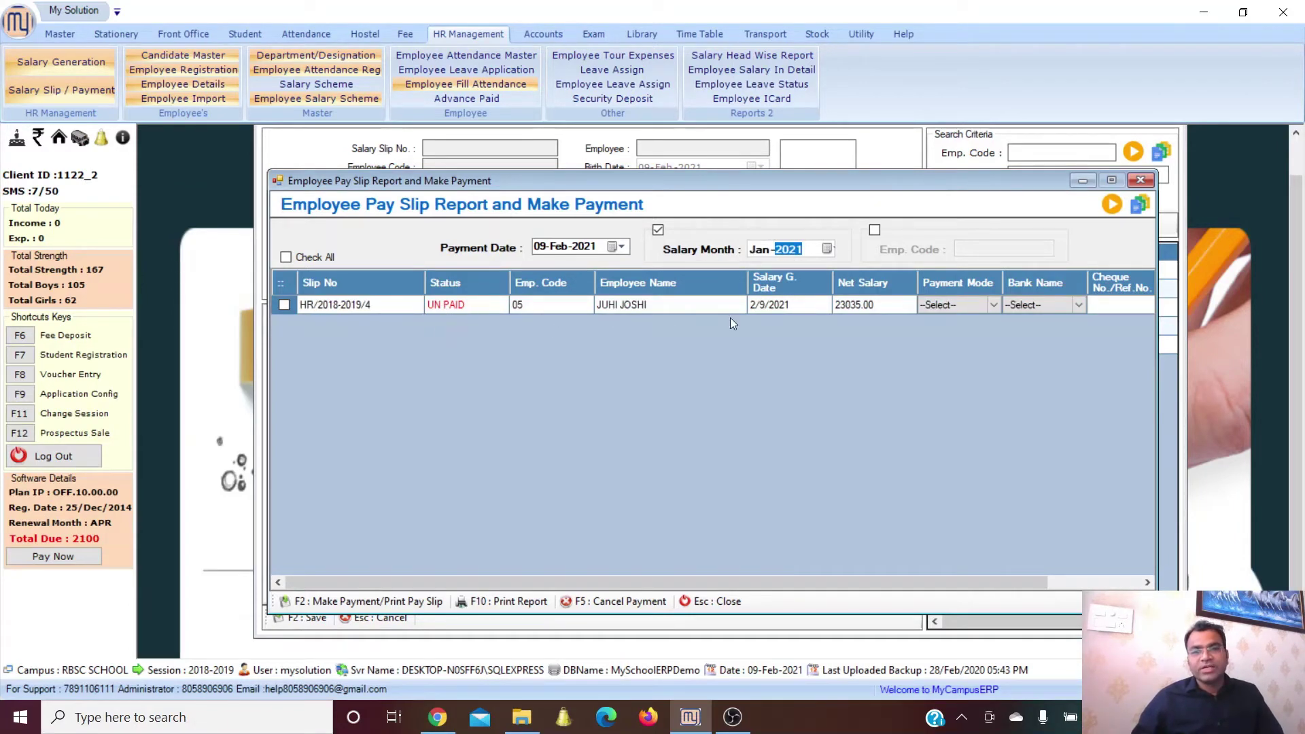
- Set the unpaid January slip's payment mode to CHQ/DD and its bank to SBBJ
{"action": "left_click", "coordinate": [954, 305]}
{"action": "left_click", "coordinate": [993, 303]}
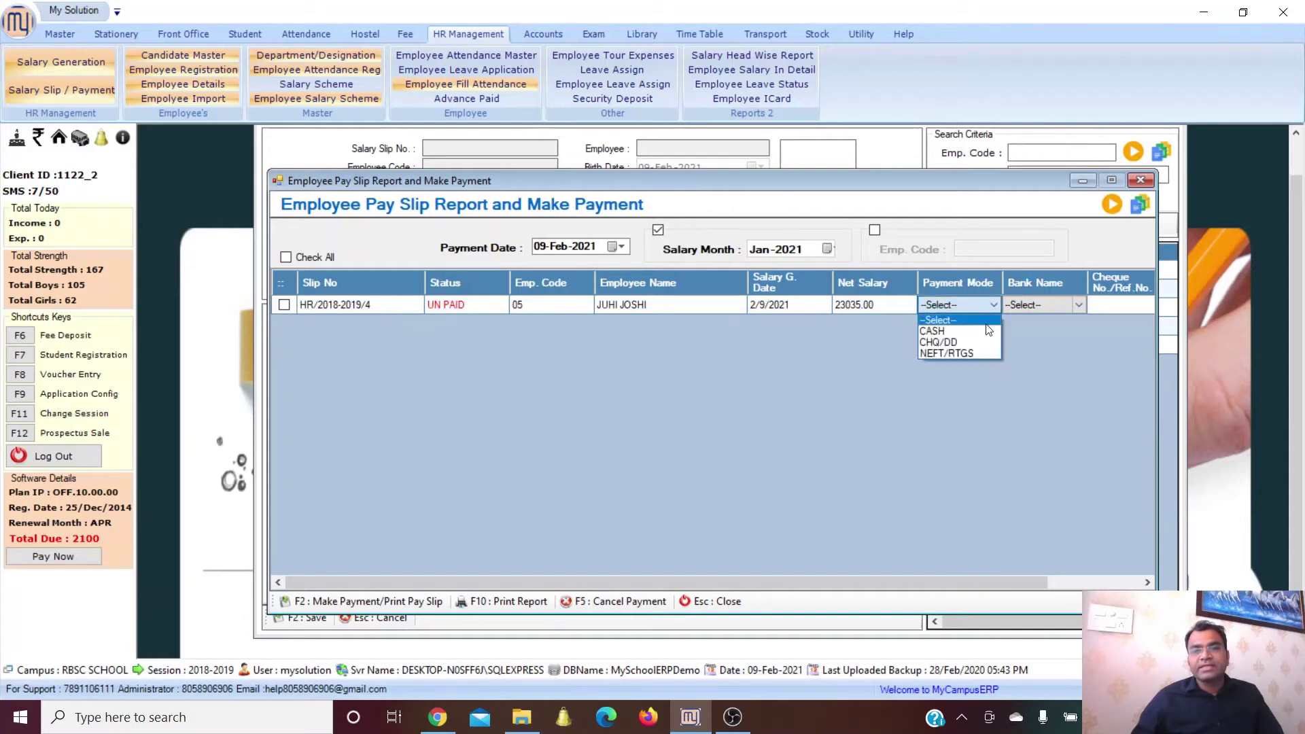
{"action": "left_click", "coordinate": [987, 329]}
{"action": "left_click", "coordinate": [985, 311]}
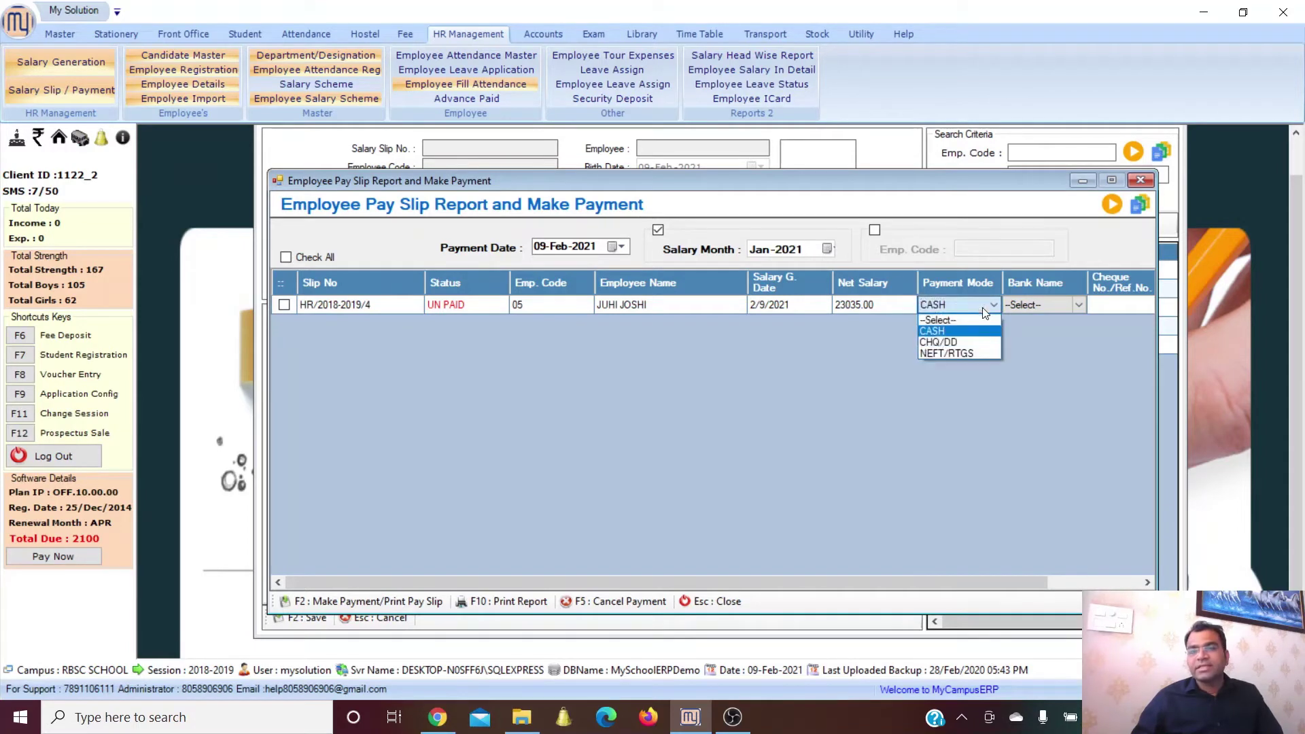
{"action": "left_click", "coordinate": [961, 343]}
{"action": "left_click", "coordinate": [1068, 307]}
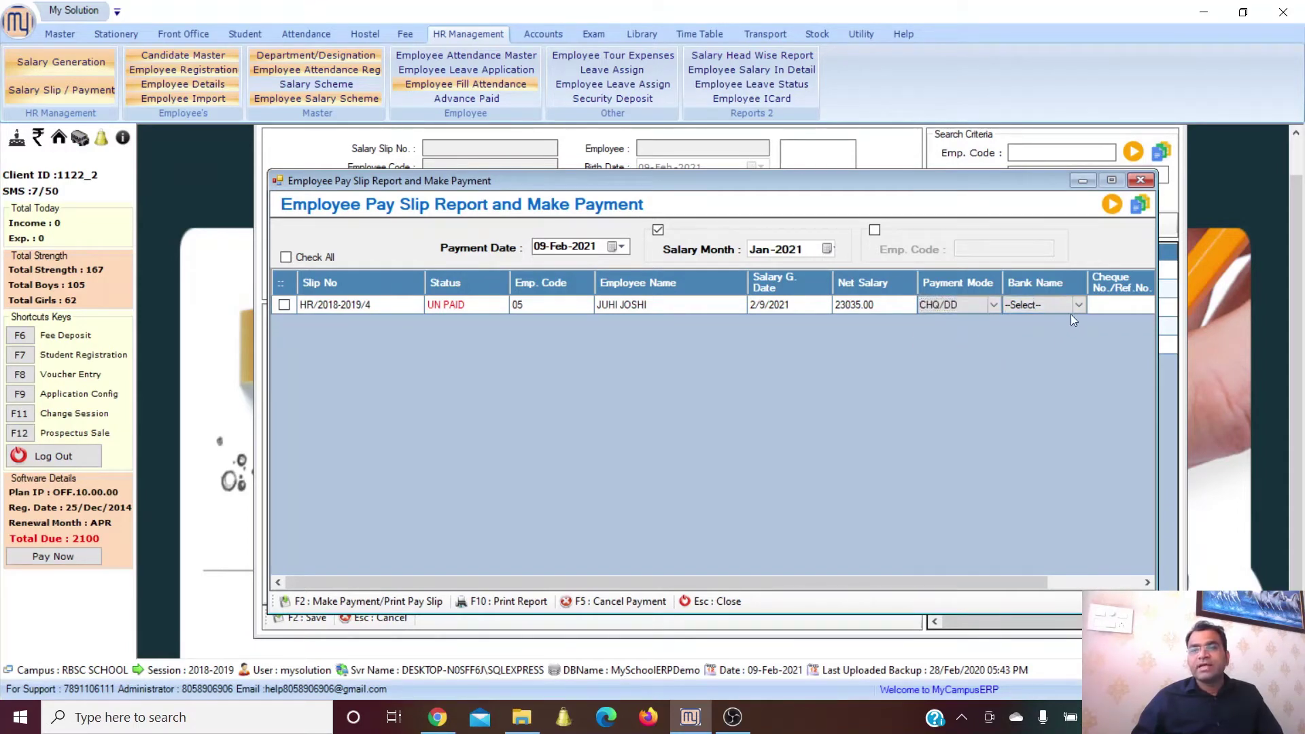
{"action": "left_click", "coordinate": [1076, 310]}
{"action": "left_click", "coordinate": [1042, 329]}
{"action": "left_click", "coordinate": [1110, 304]}
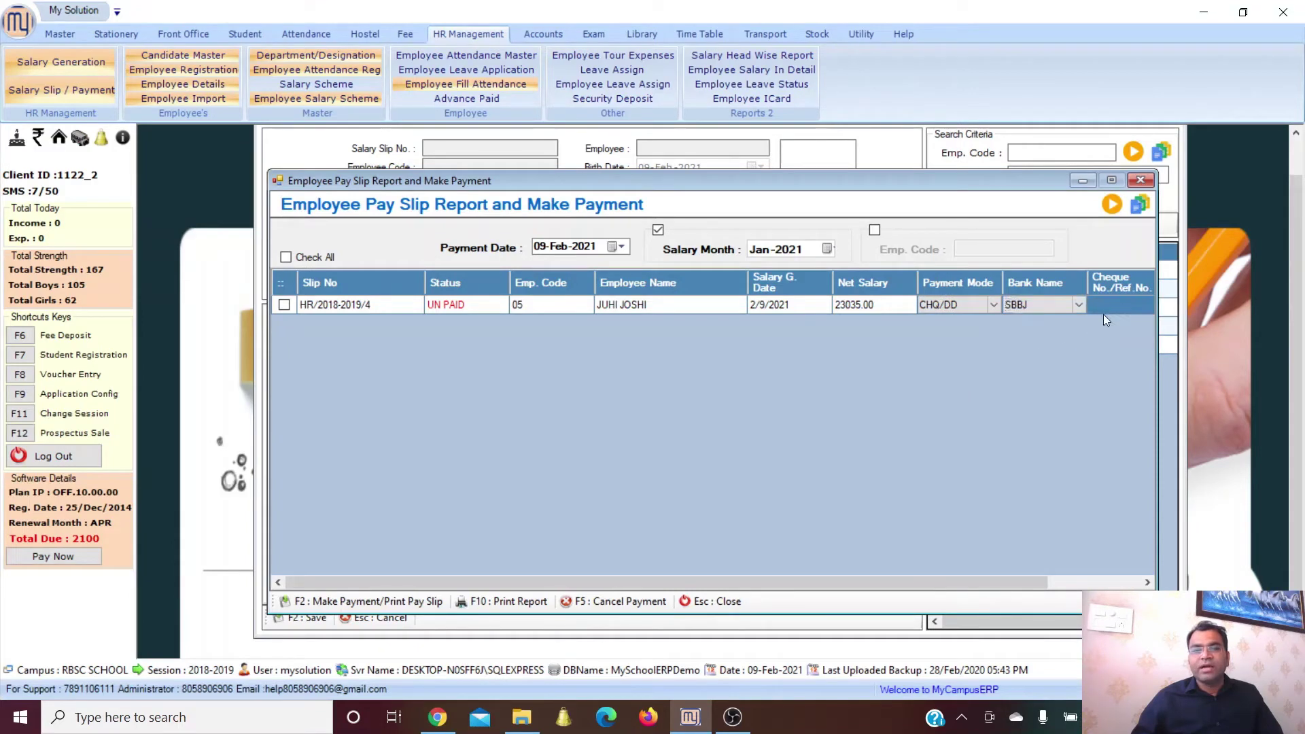
- Make the payment for the selected January pay slip, view the generated slip and close it
{"action": "left_click", "coordinate": [346, 598]}
{"action": "left_click", "coordinate": [706, 416]}
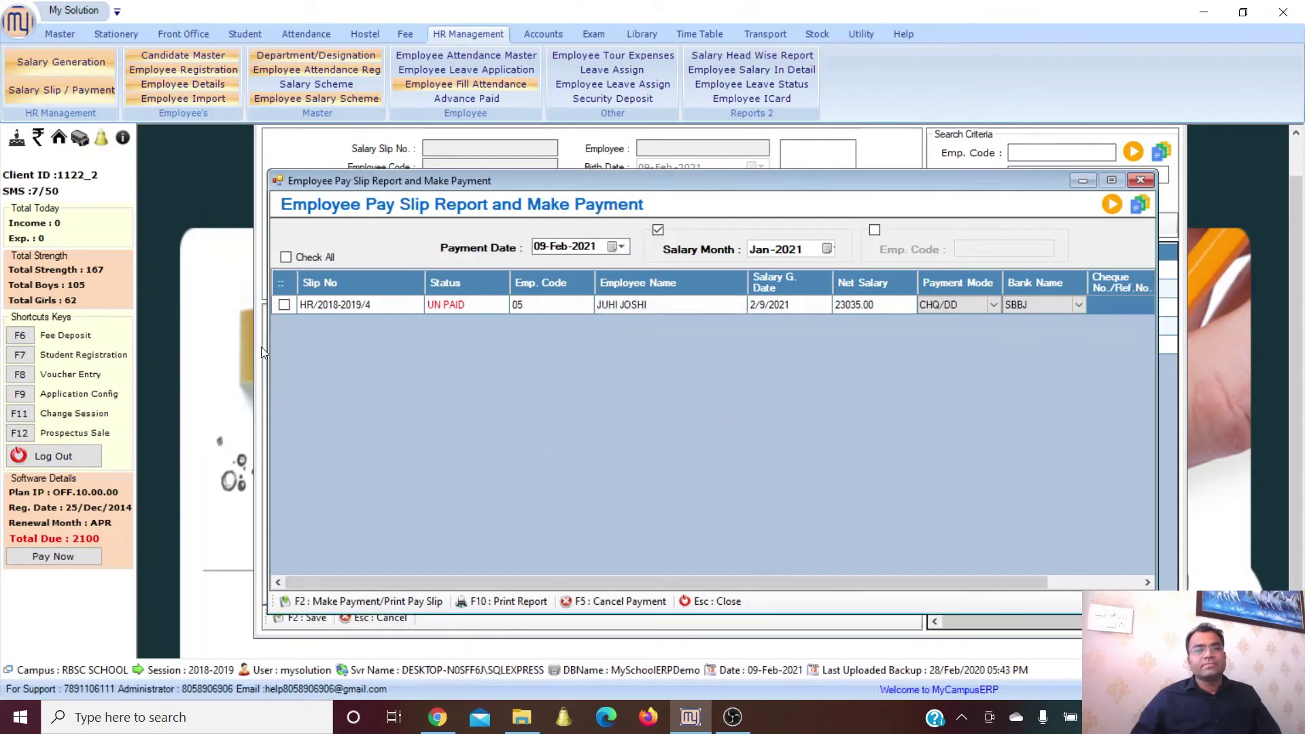
{"action": "left_click", "coordinate": [284, 306]}
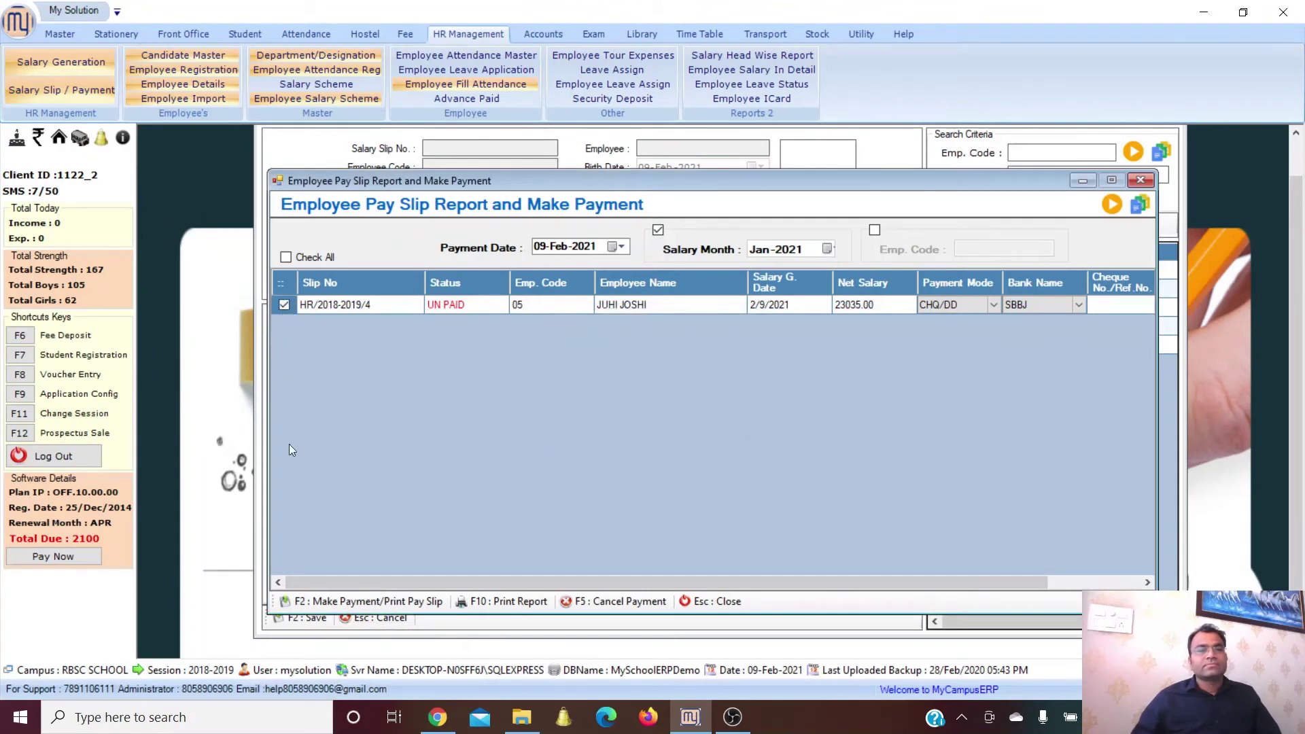
{"action": "left_click", "coordinate": [340, 599]}
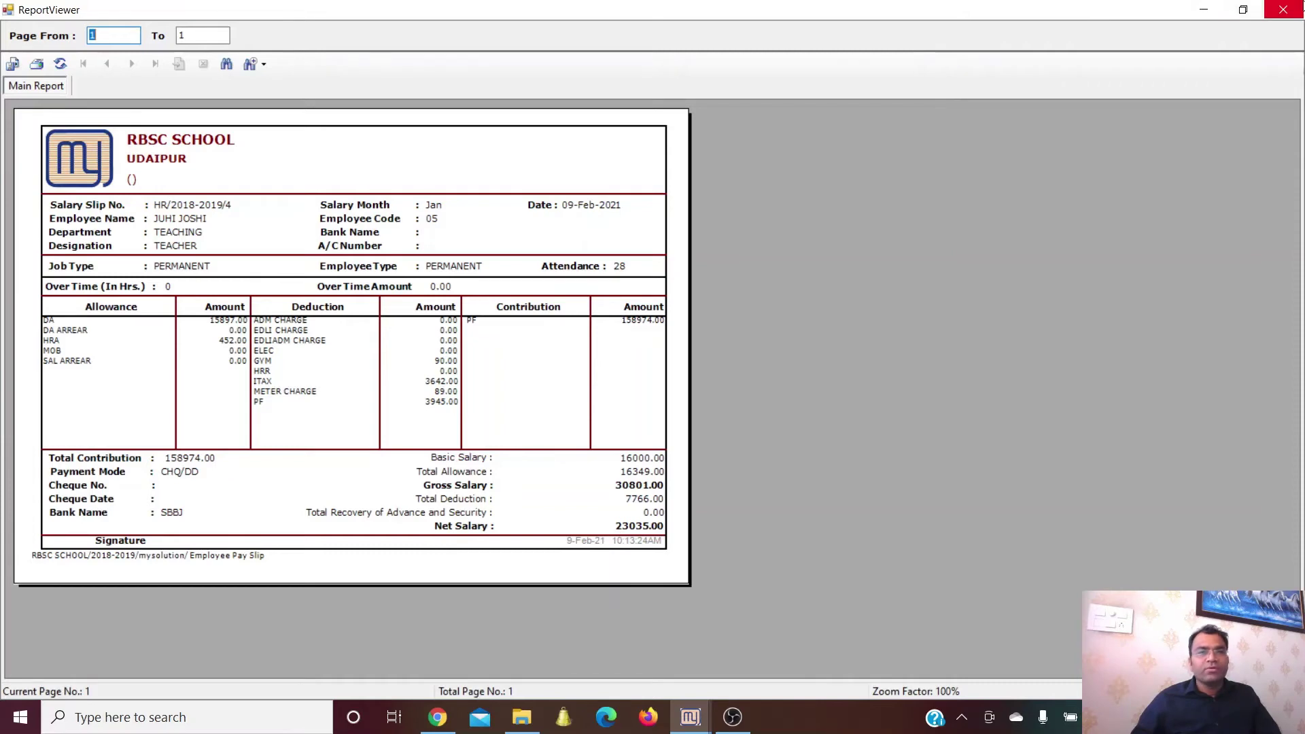
{"action": "left_click", "coordinate": [1283, 9]}
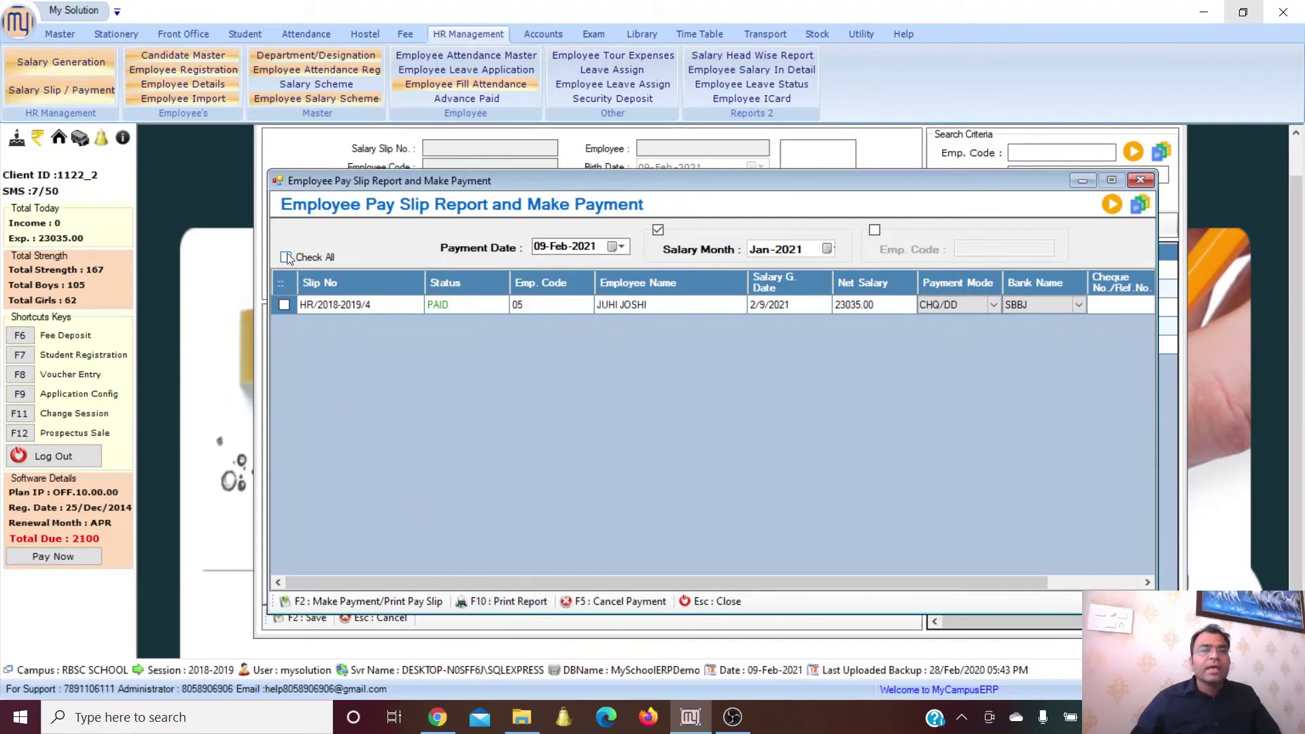
- View the Employee Pay Slip Report for the January slip, and close the report and the payment window
{"action": "left_click", "coordinate": [489, 600]}
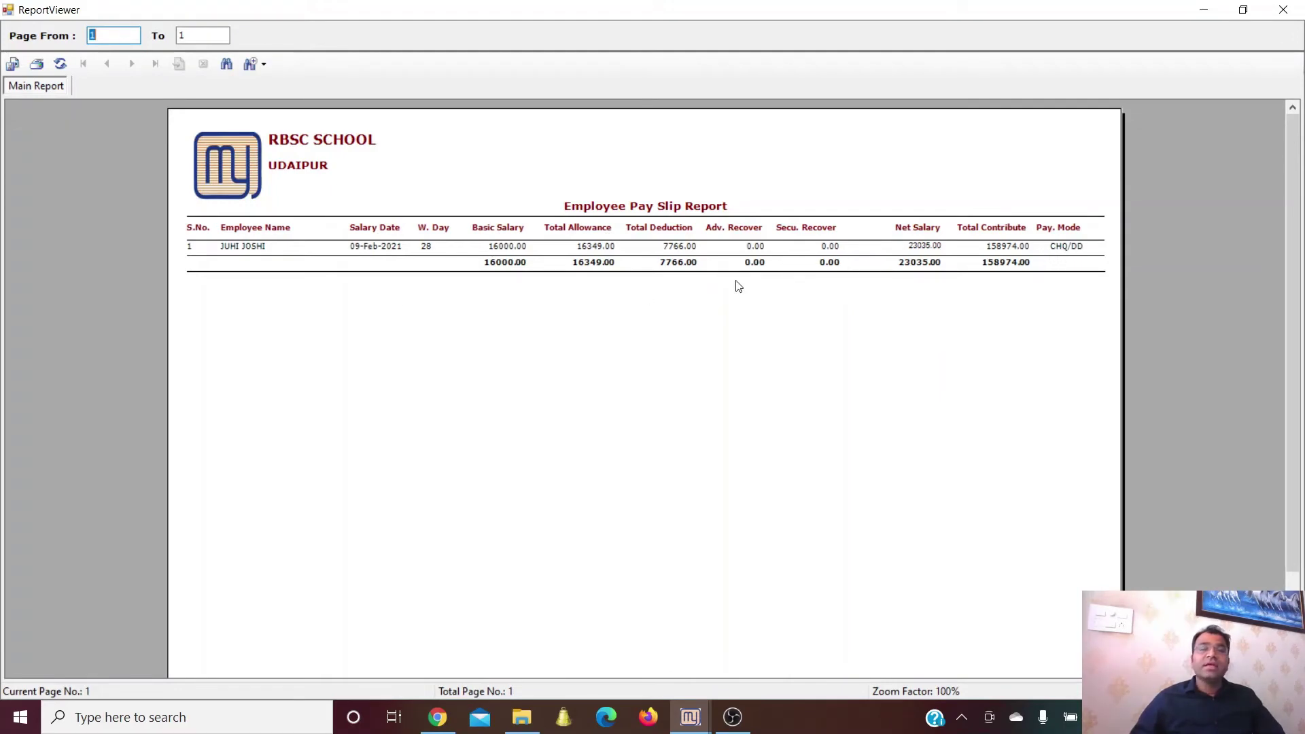
{"action": "left_click", "coordinate": [1283, 10]}
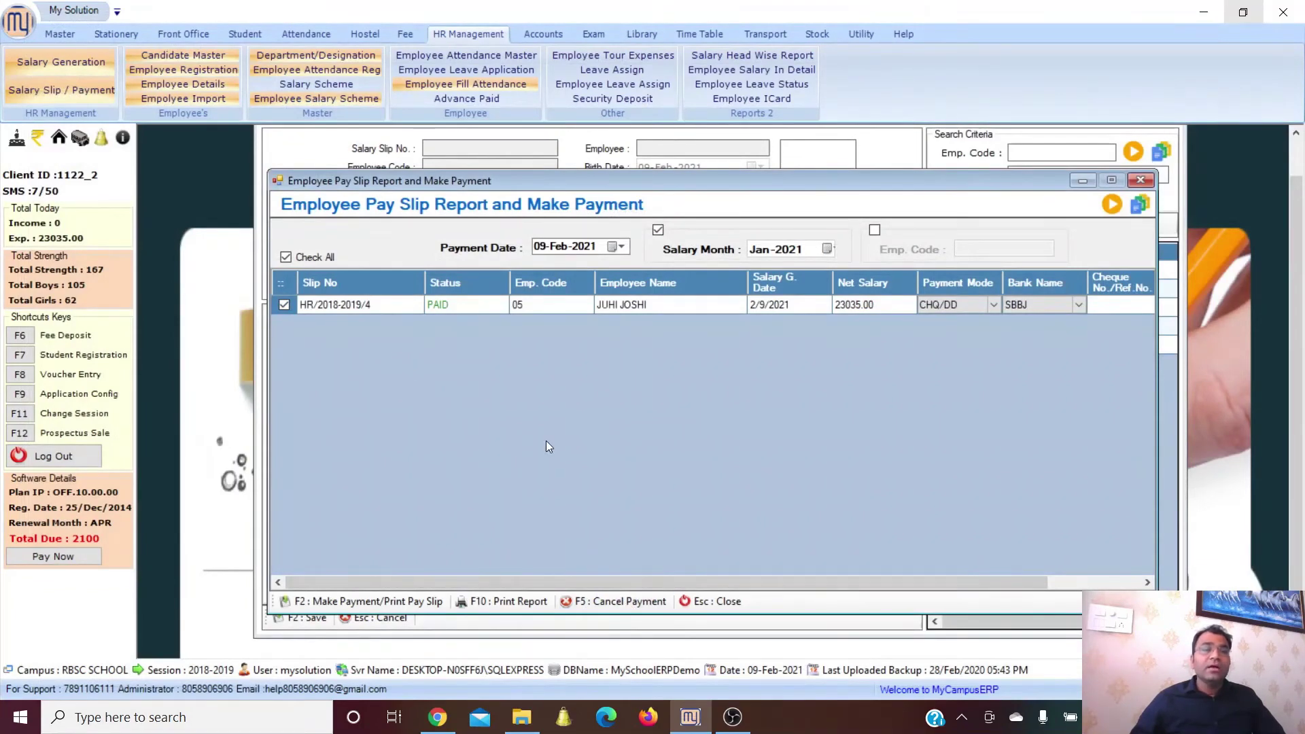
{"action": "left_click", "coordinate": [1144, 178]}
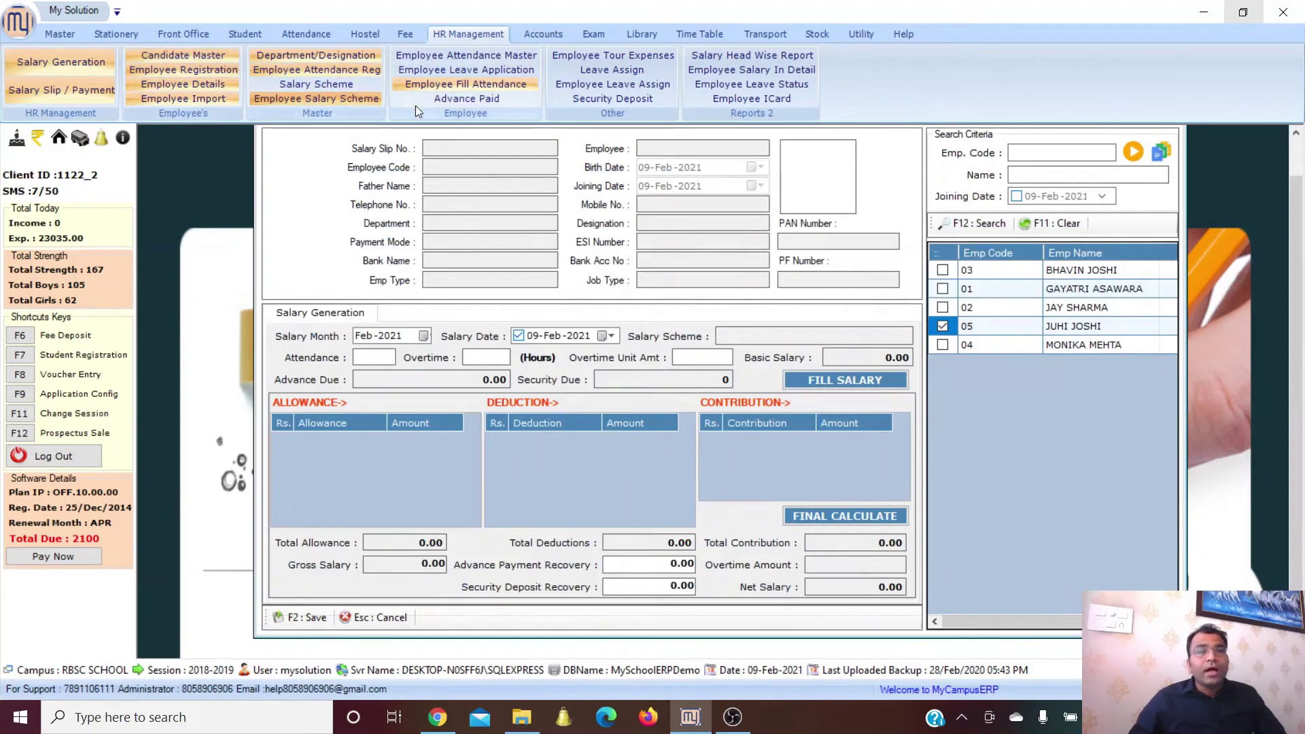
- Start an Employee Attendance entry dated 09-Feb-2021 for the TEACHING department and close it without saving
{"action": "left_click", "coordinate": [459, 55]}
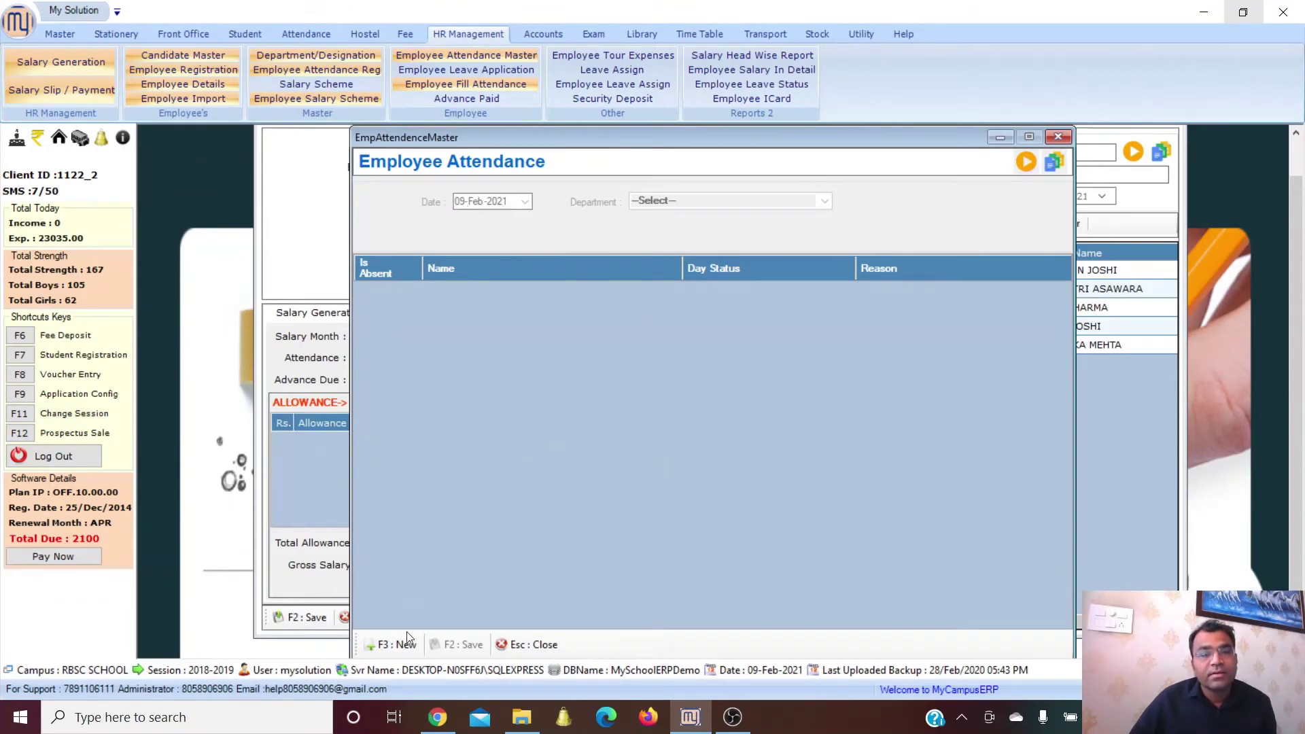
{"action": "left_click", "coordinate": [400, 652]}
{"action": "left_click", "coordinate": [656, 198]}
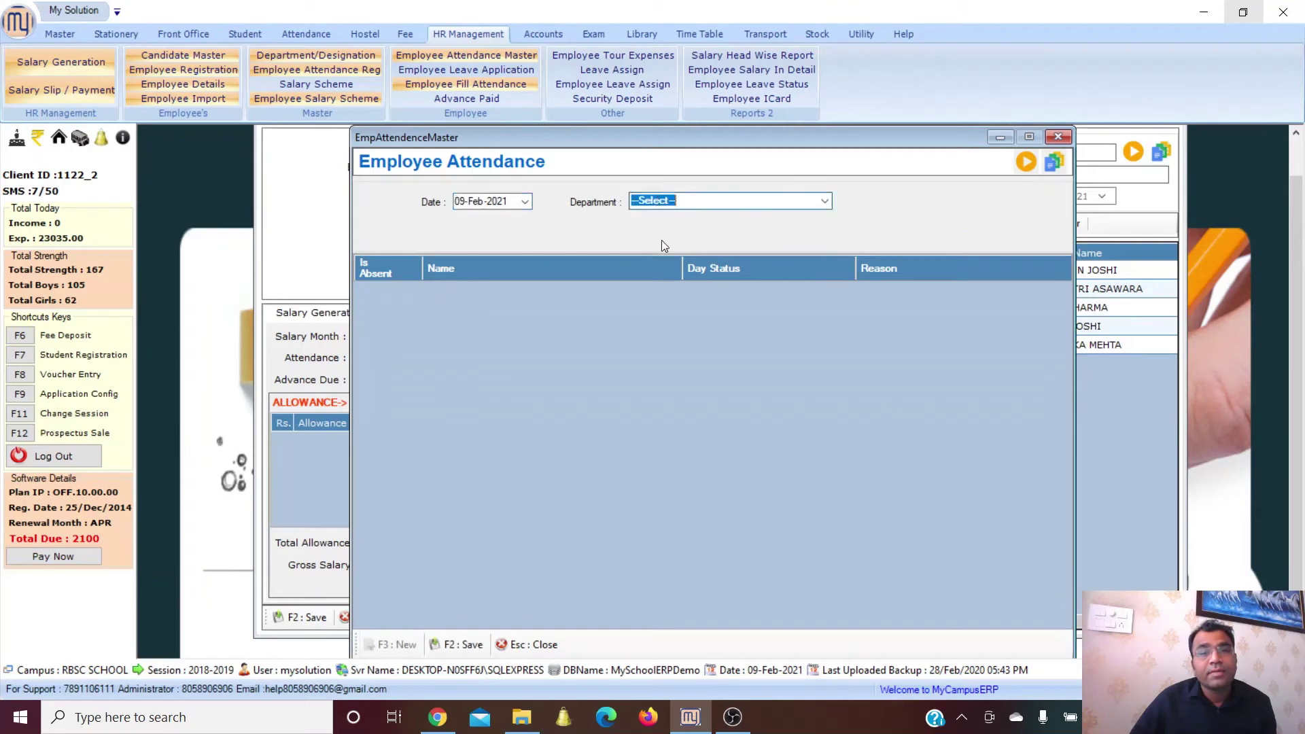
{"action": "left_click", "coordinate": [826, 202]}
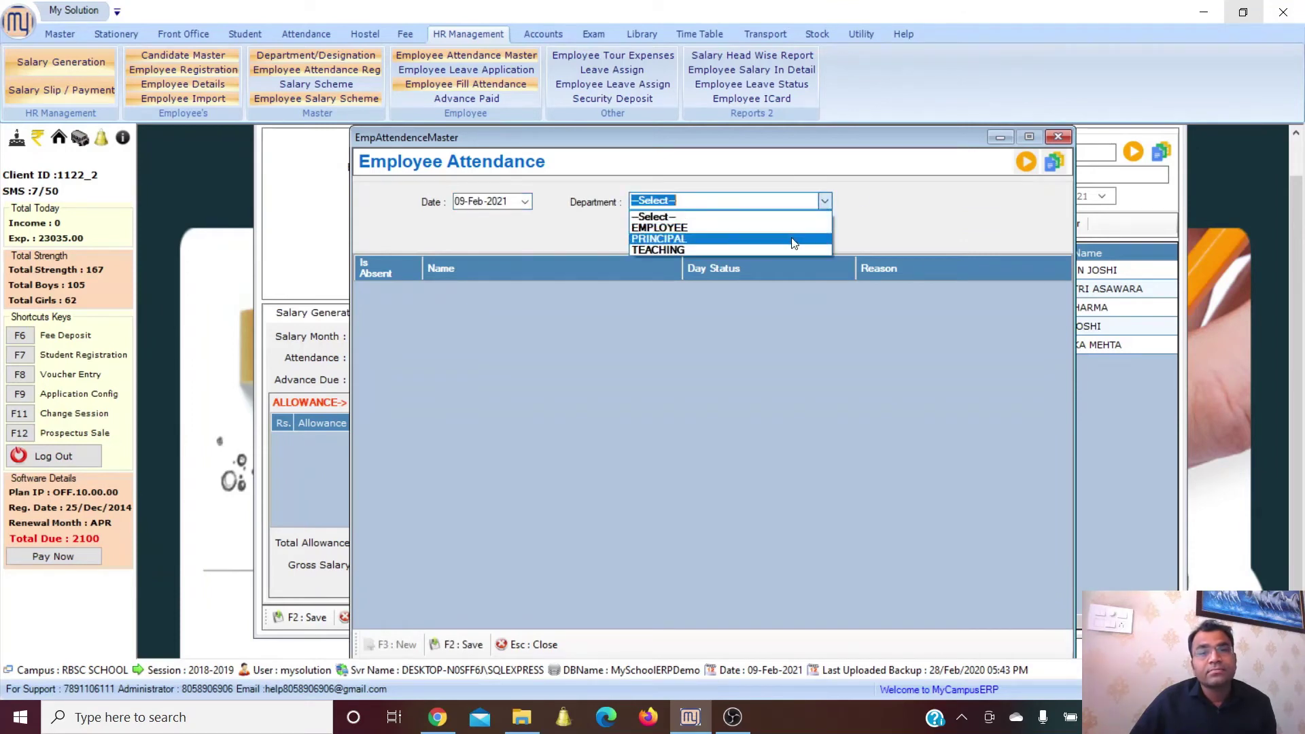
{"action": "left_click", "coordinate": [717, 251]}
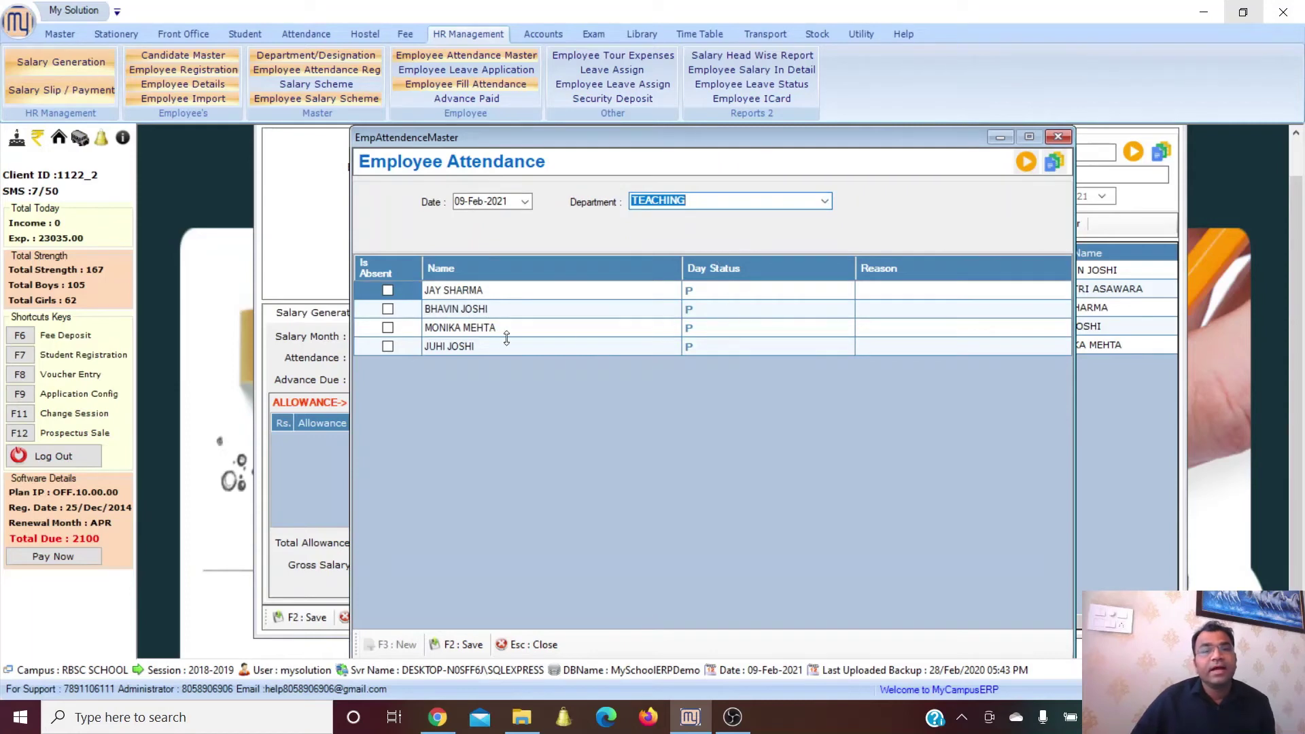
{"action": "left_click", "coordinate": [389, 329]}
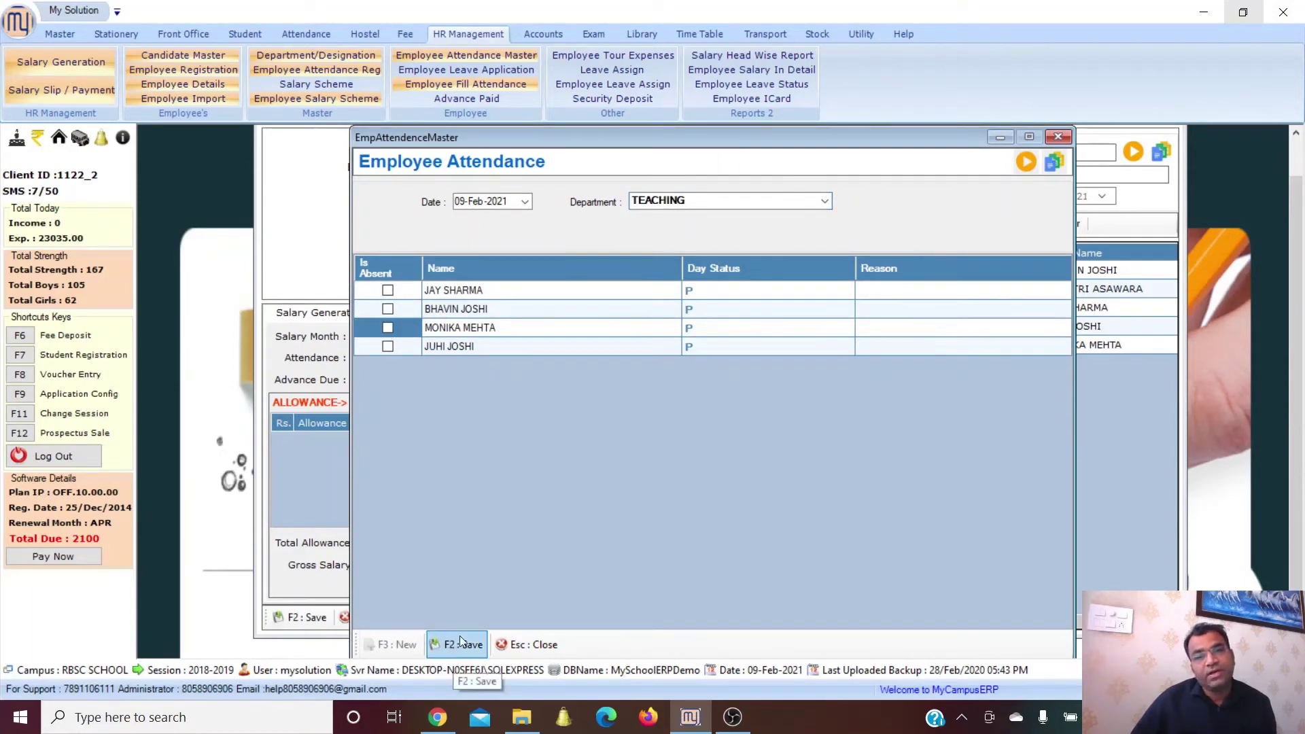
{"action": "left_click", "coordinate": [1057, 138]}
{"action": "left_click", "coordinate": [661, 414]}
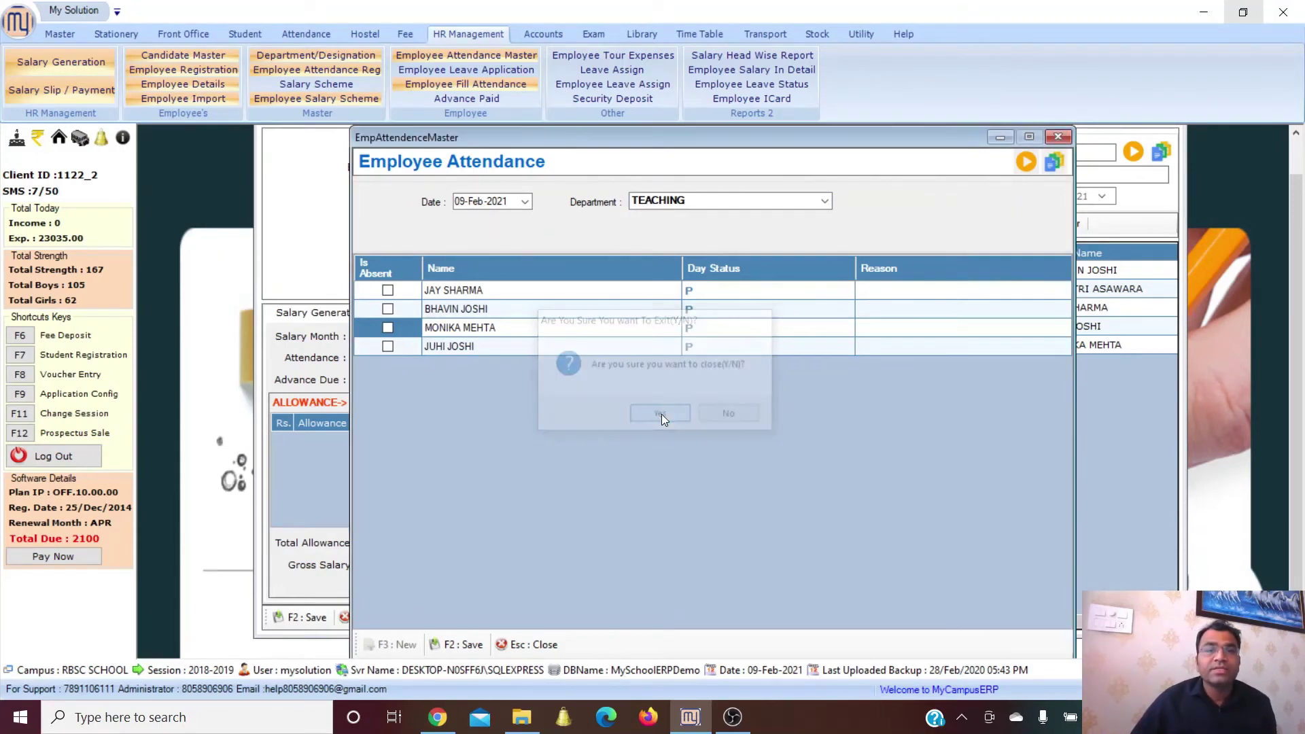
- Fill the employee attendance month sheet for Jan-2021 for the TEACHING department
{"action": "left_click", "coordinate": [457, 85]}
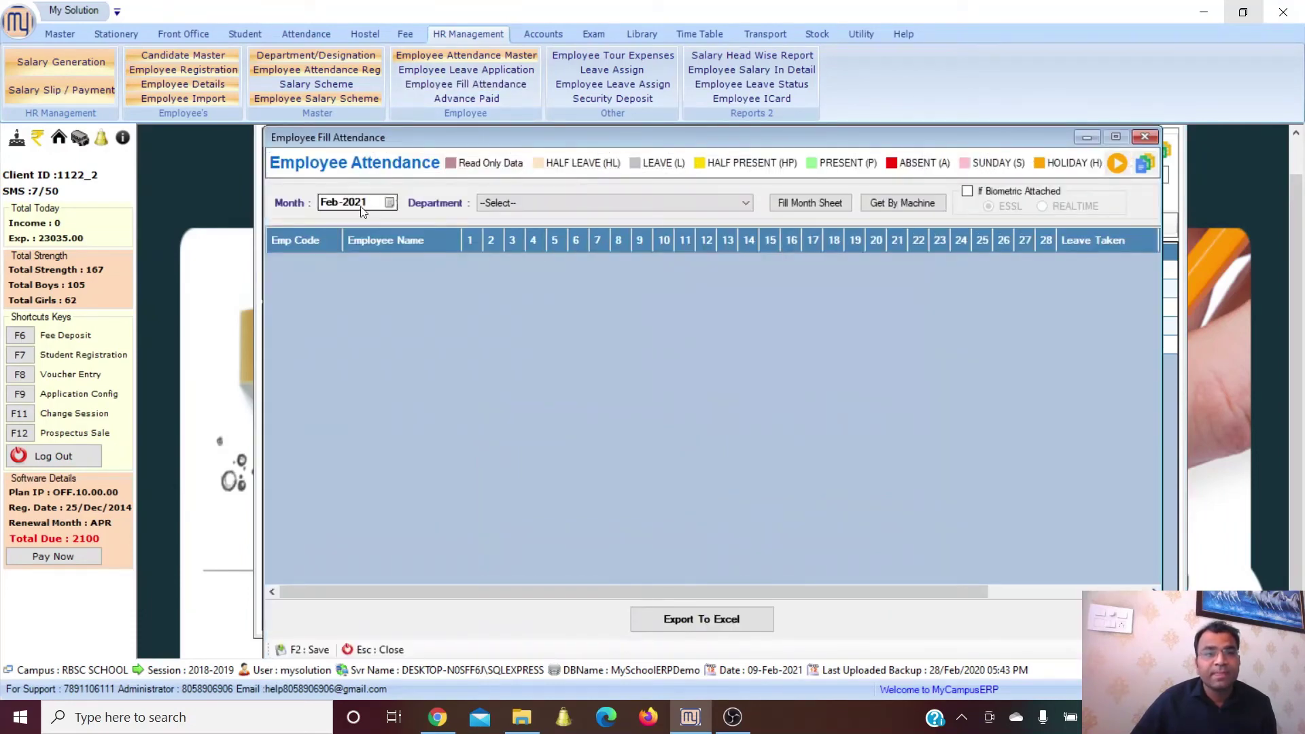
{"action": "left_click", "coordinate": [333, 206]}
{"action": "key", "text": "Down"}
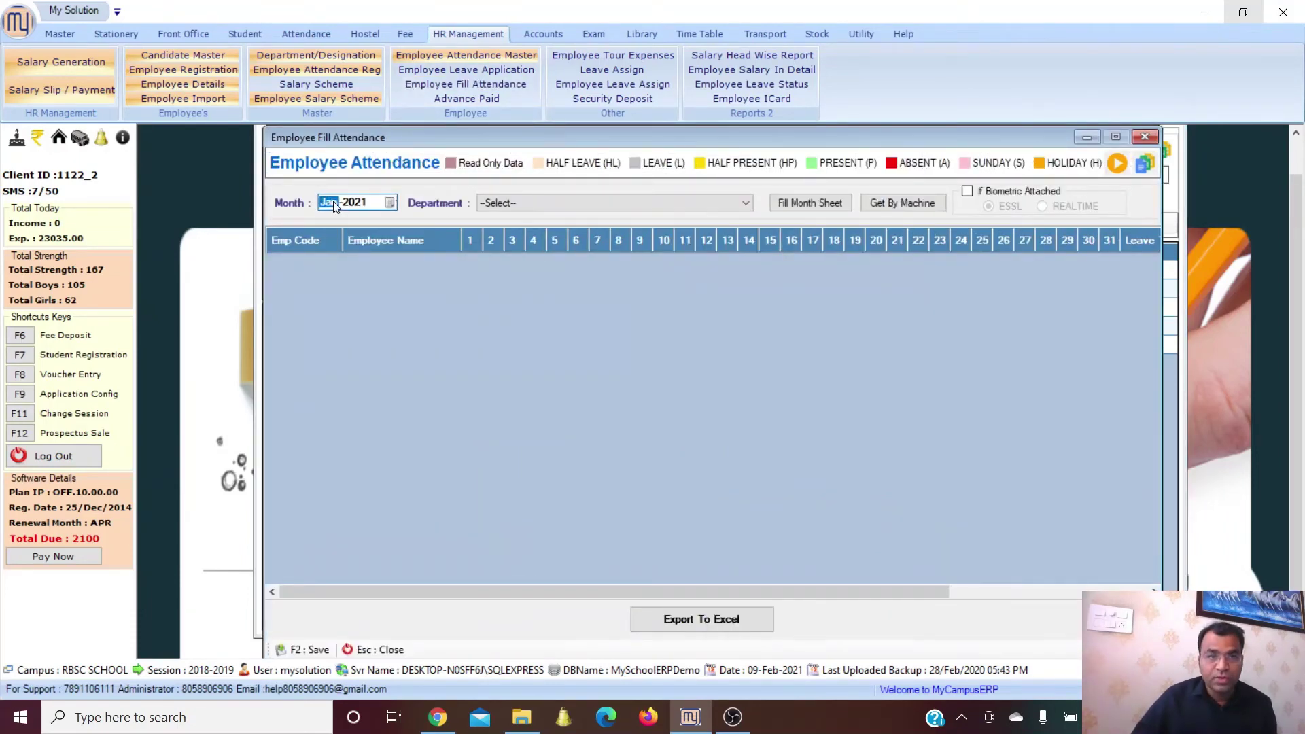
{"action": "left_click", "coordinate": [548, 203]}
{"action": "left_click", "coordinate": [544, 252]}
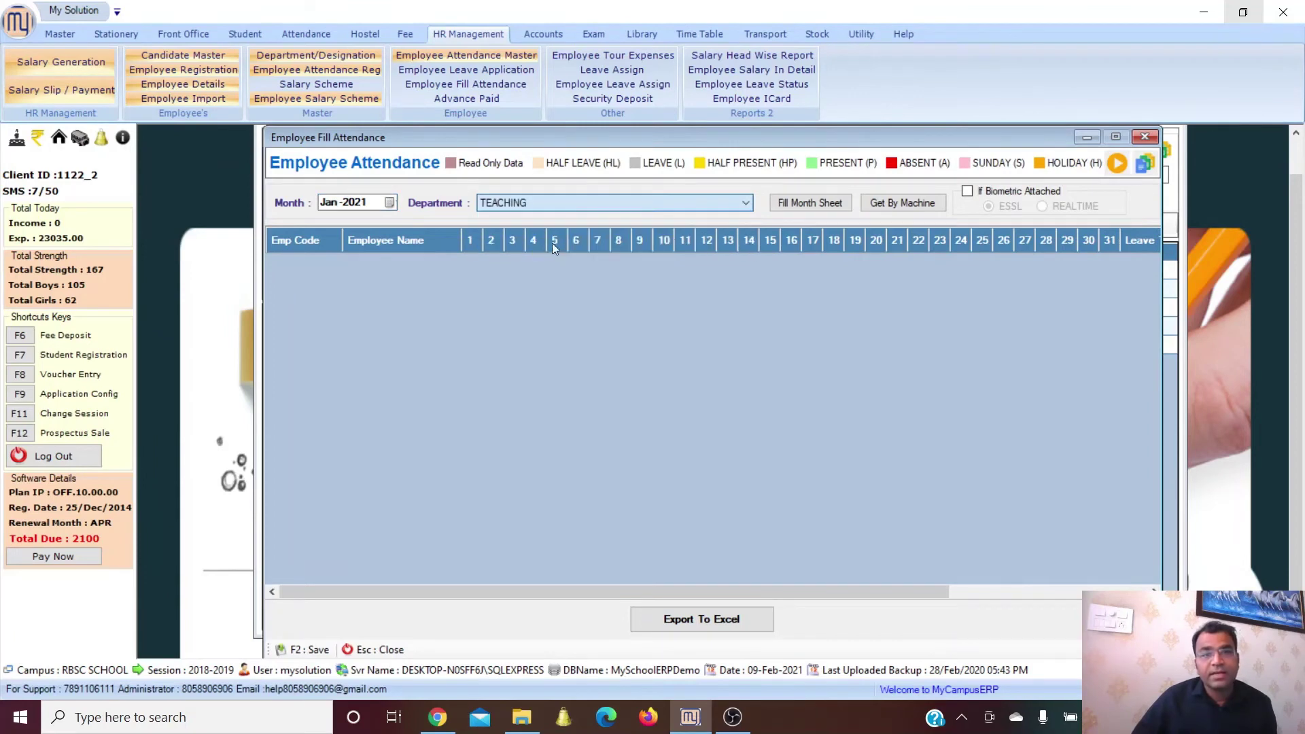
{"action": "left_click", "coordinate": [808, 207]}
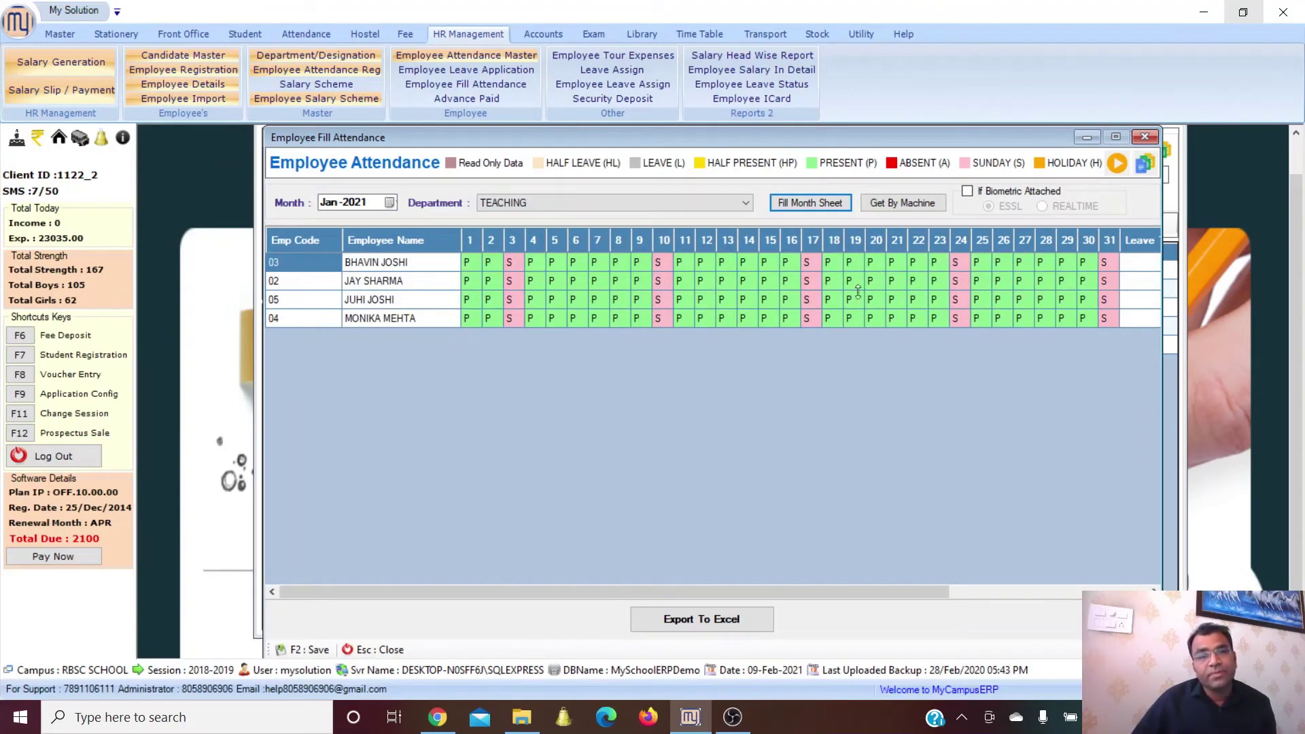
- Mark the second listed employee absent (A) on day 4, and close the attendance sheet unsaved along with the salary generation window
{"action": "left_click", "coordinate": [535, 283]}
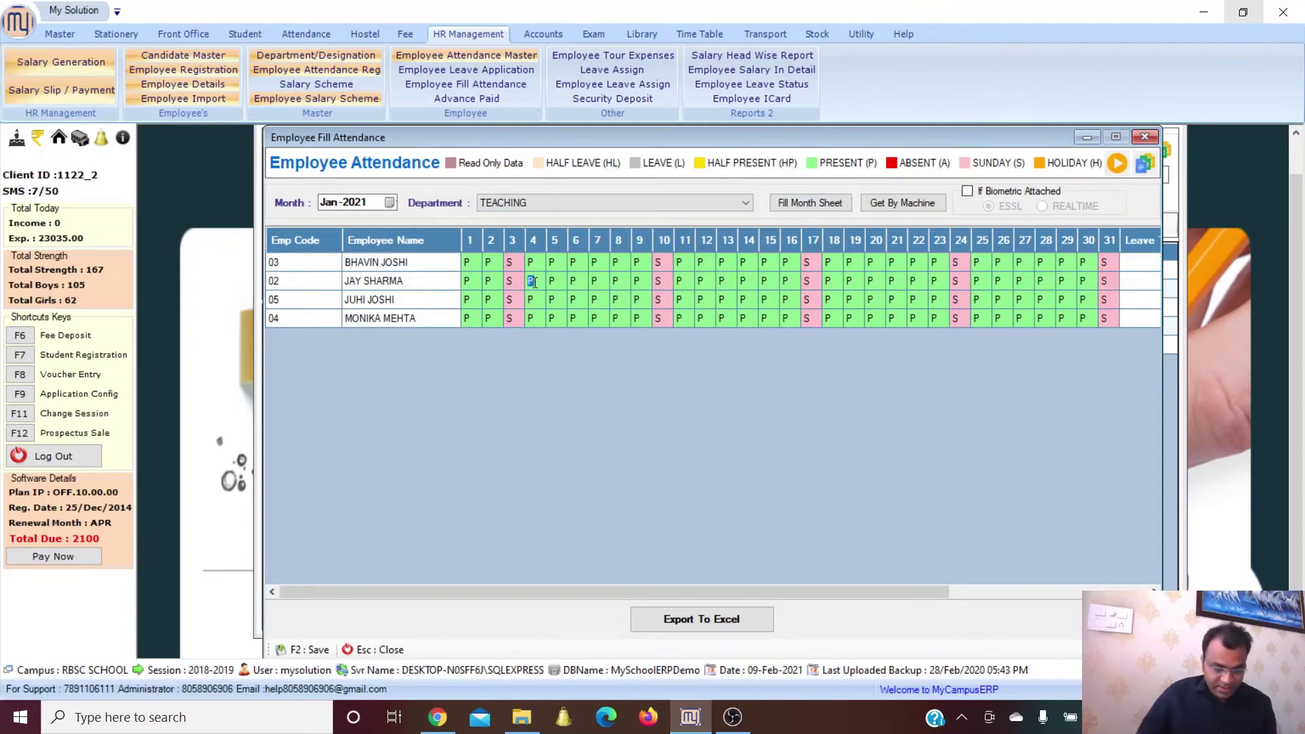
{"action": "type", "text": "A"}
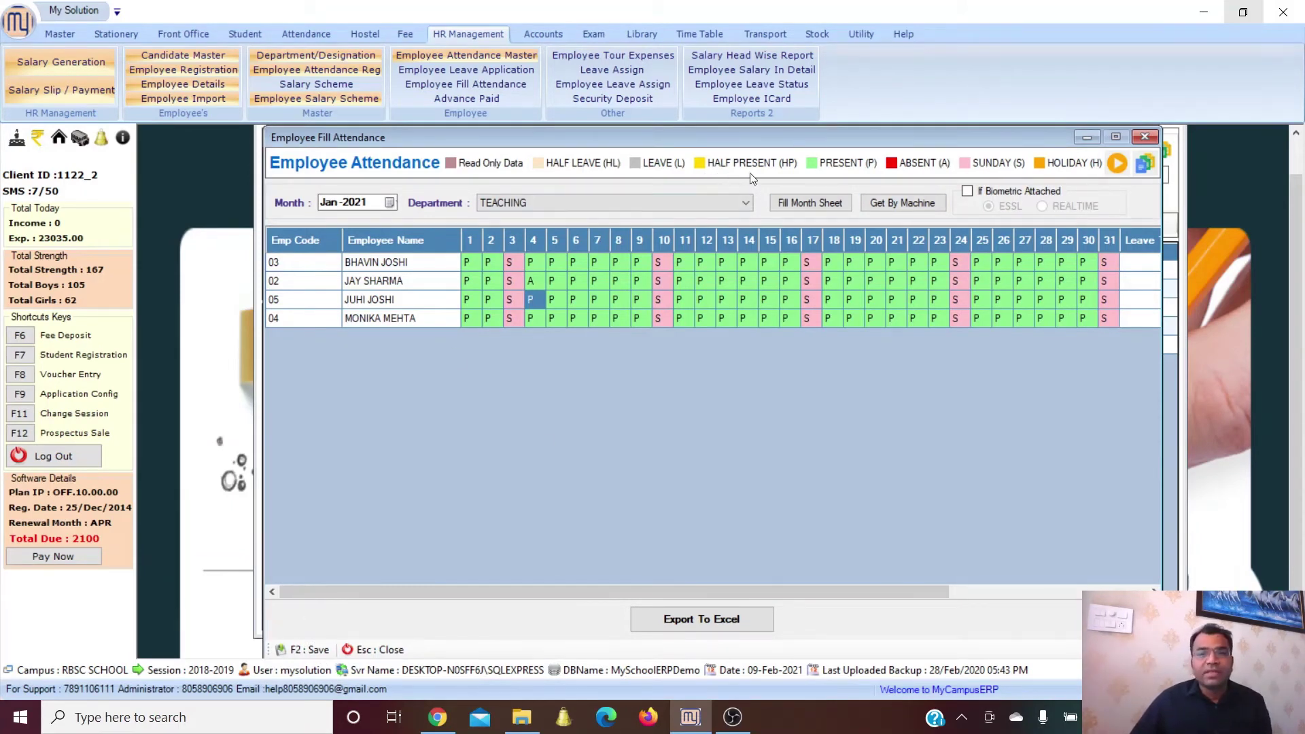
{"action": "left_click", "coordinate": [1146, 136]}
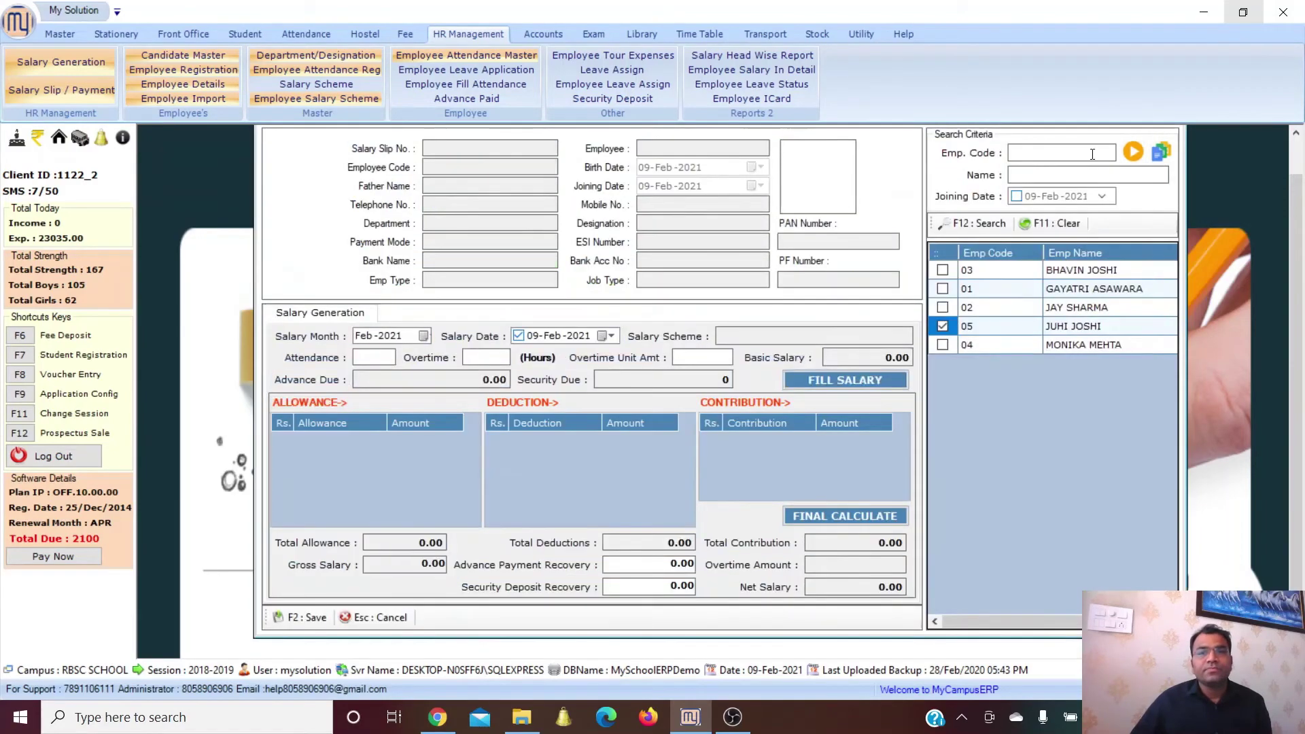
{"action": "left_click_drag", "start_coordinate": [1296, 271], "coordinate": [1286, 197]}
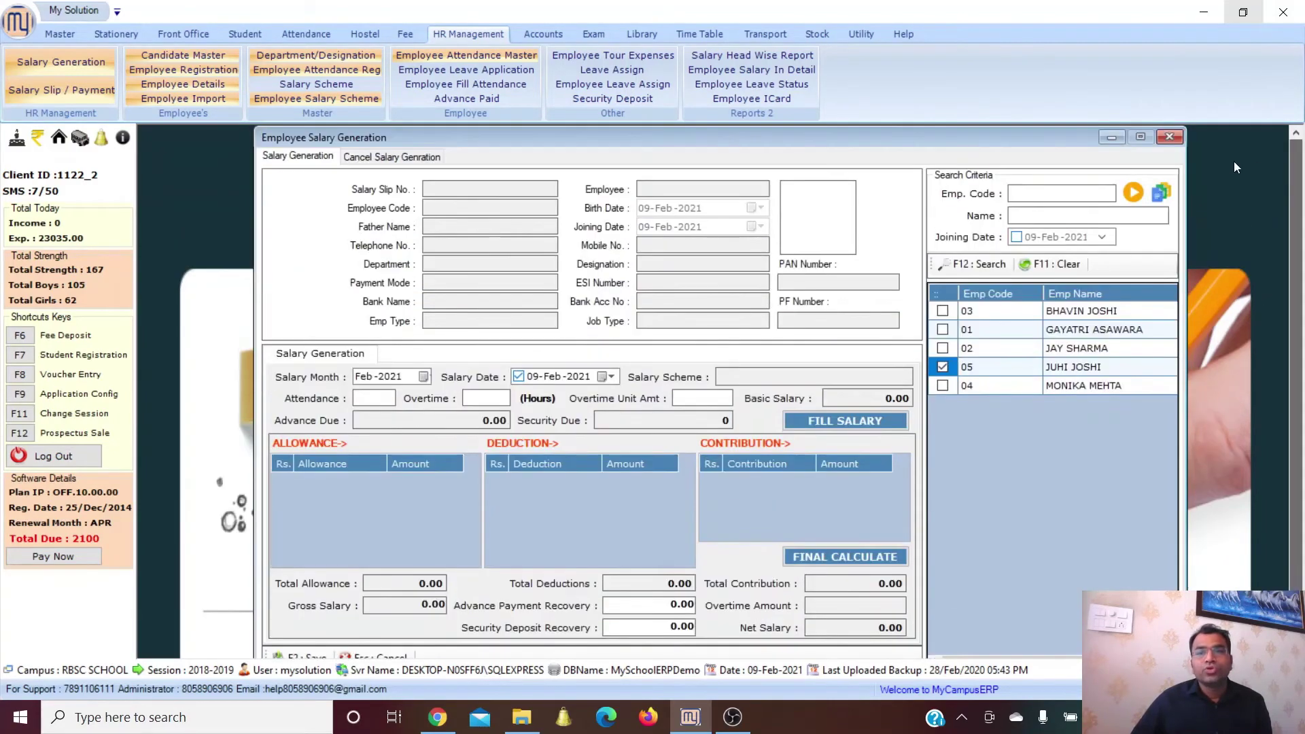
{"action": "left_click", "coordinate": [1171, 138]}
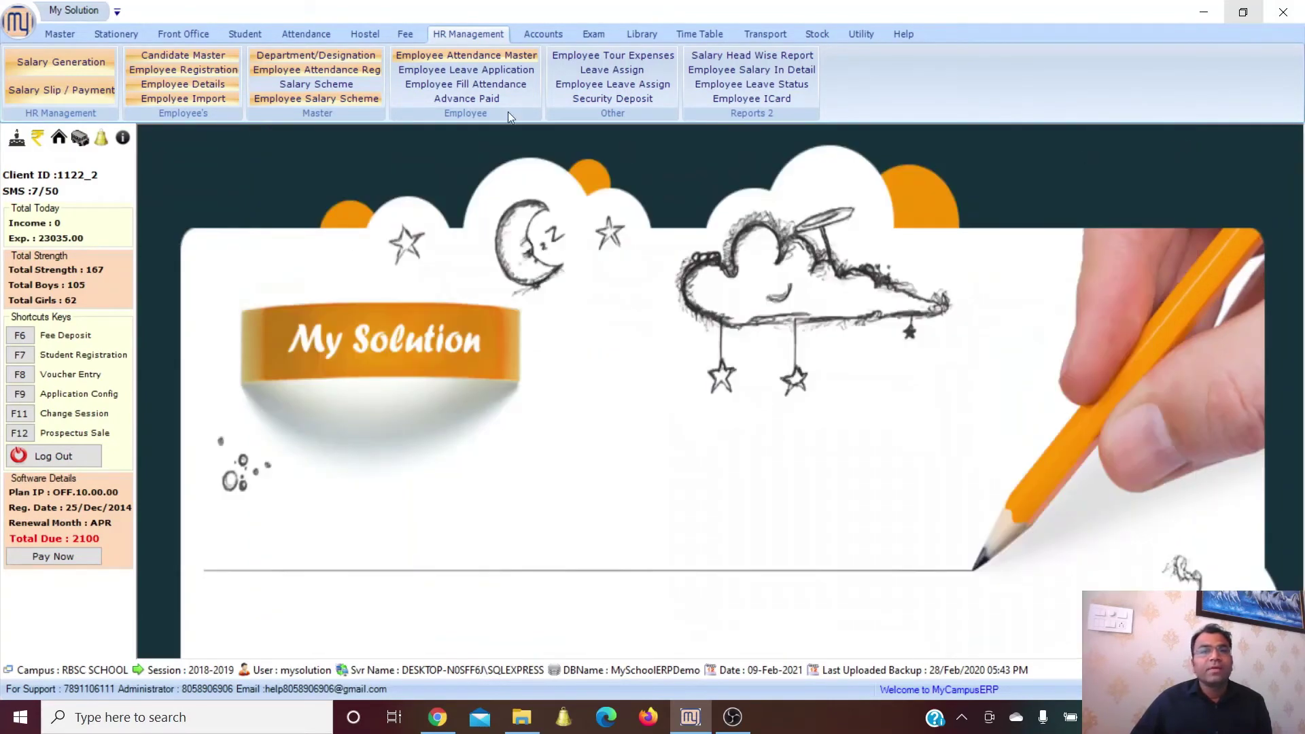
- View the Leave Application form for the second listed employee and close it without entering a leave
{"action": "left_click", "coordinate": [473, 70]}
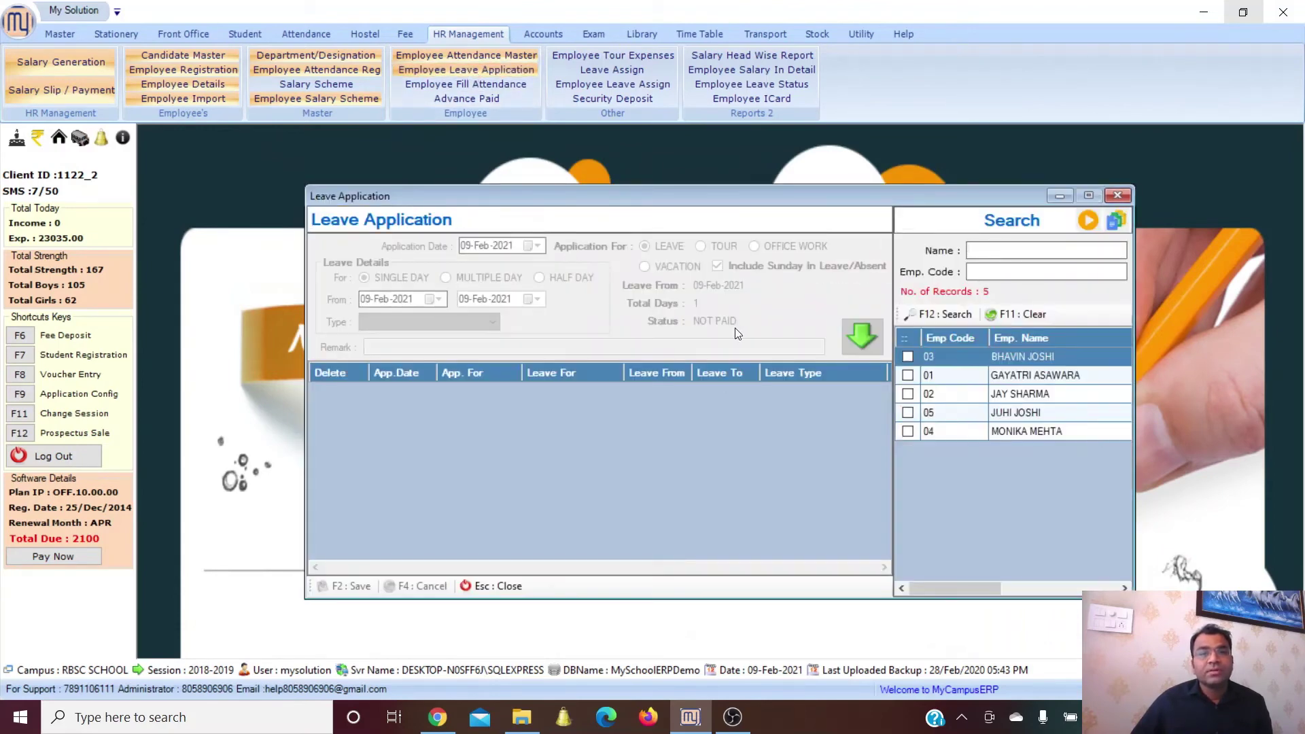
{"action": "left_click", "coordinate": [907, 375]}
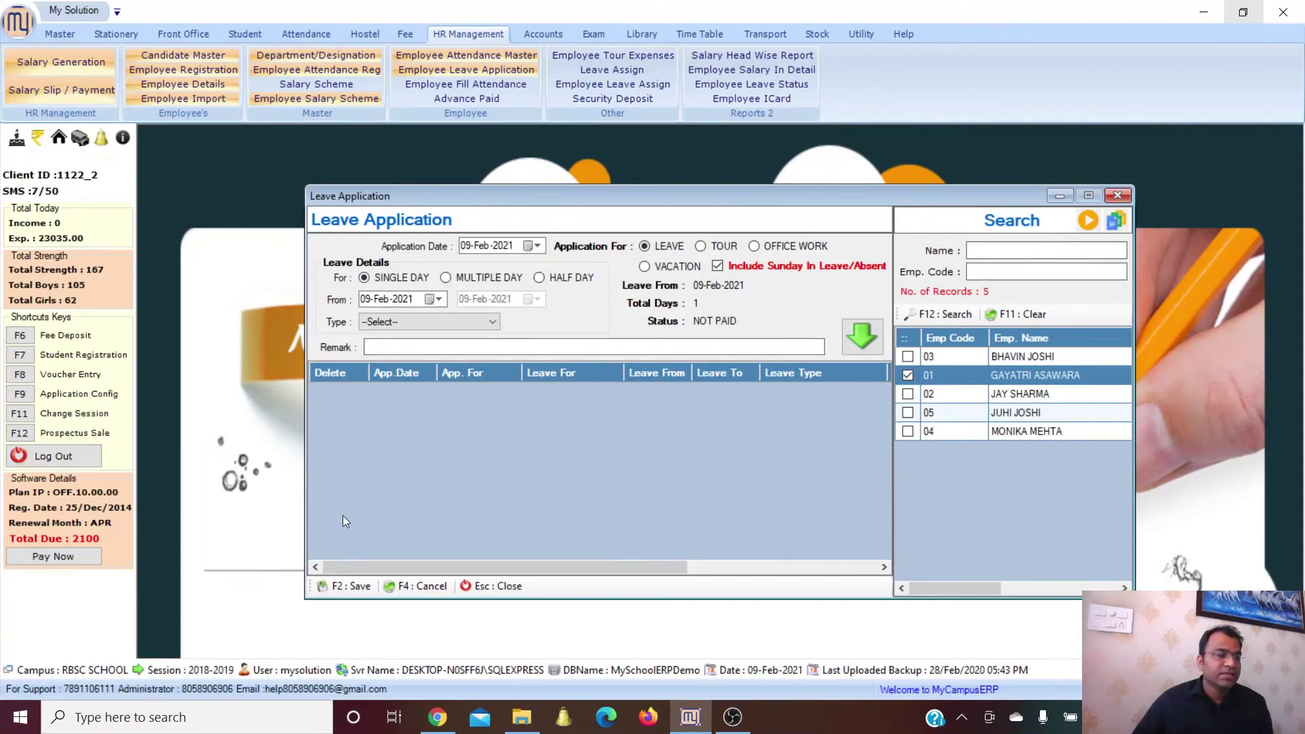
{"action": "left_click", "coordinate": [1115, 197]}
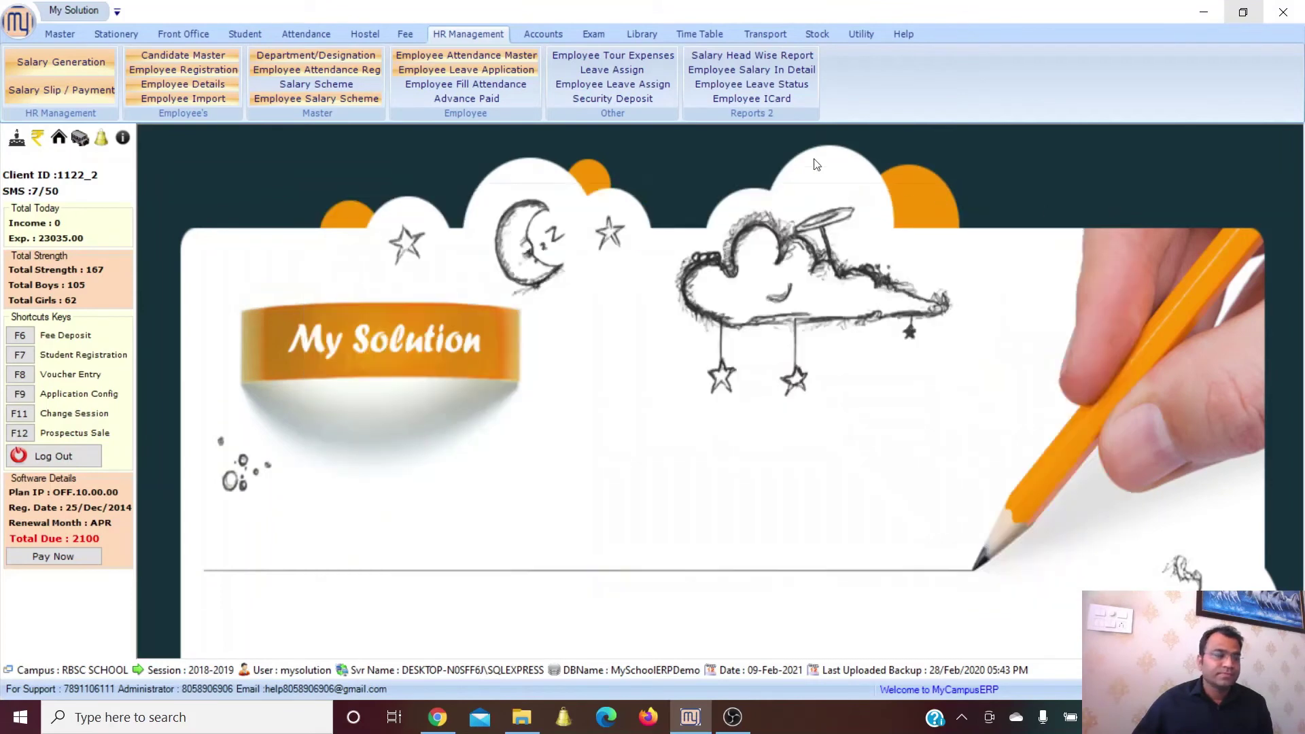
- Add a cash advance of 15000 with a recovery amount of 1000 for the fourth listed employee, and close the advance form
{"action": "left_click", "coordinate": [451, 99]}
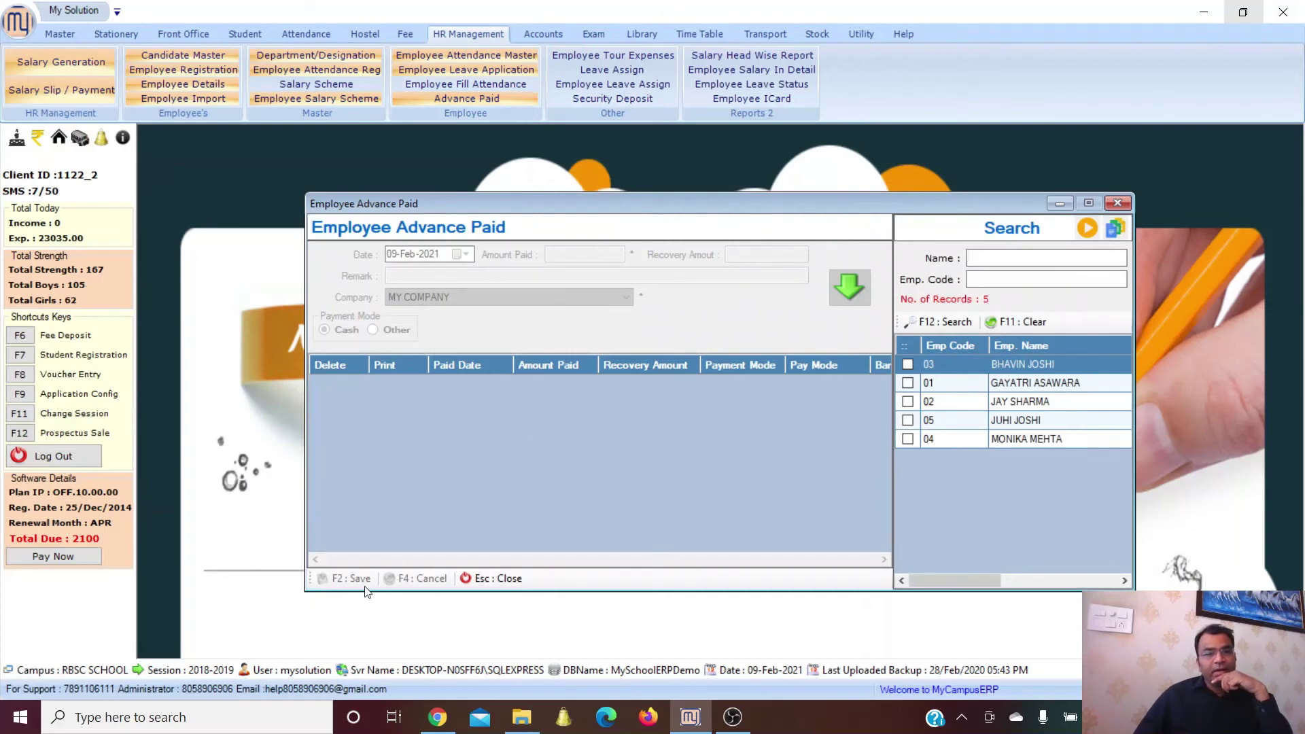
{"action": "left_click", "coordinate": [911, 426]}
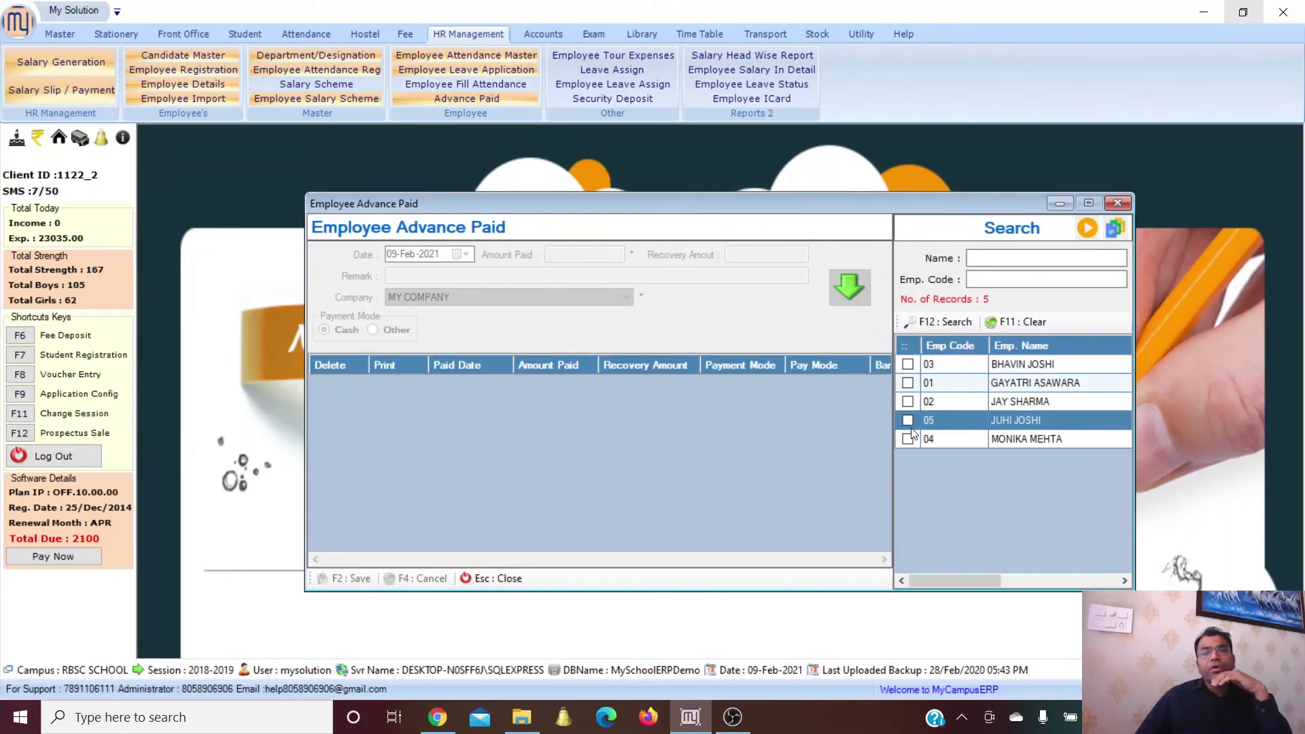
{"action": "left_click", "coordinate": [909, 423]}
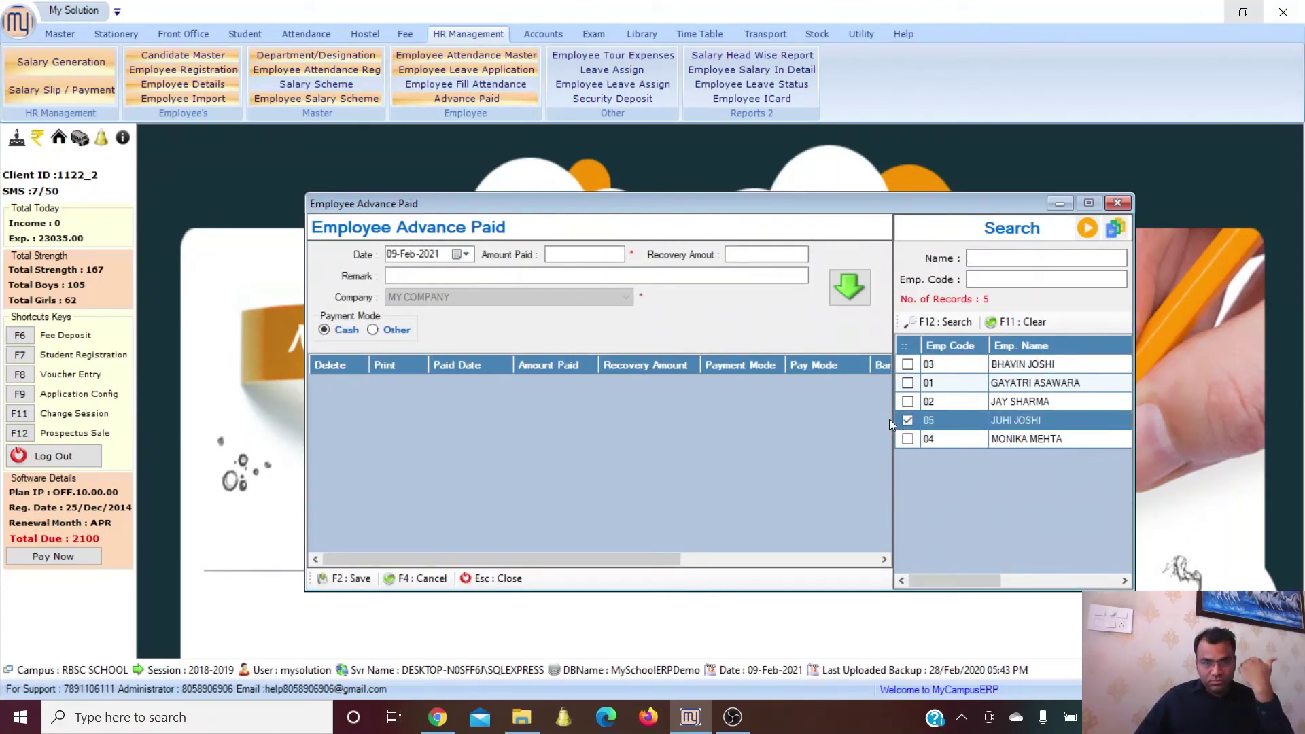
{"action": "left_click", "coordinate": [570, 252]}
{"action": "type", "text": "1"}
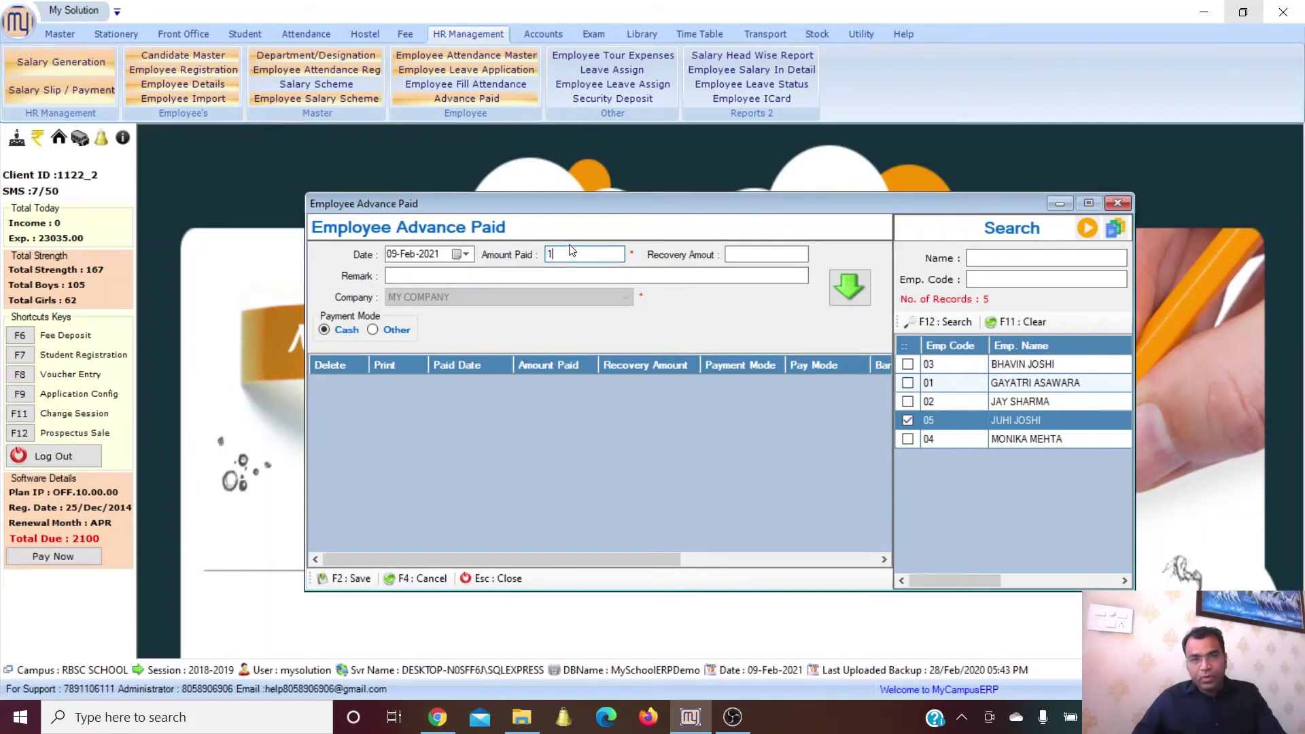
{"action": "type", "text": "5000"}
{"action": "left_click", "coordinate": [740, 254]}
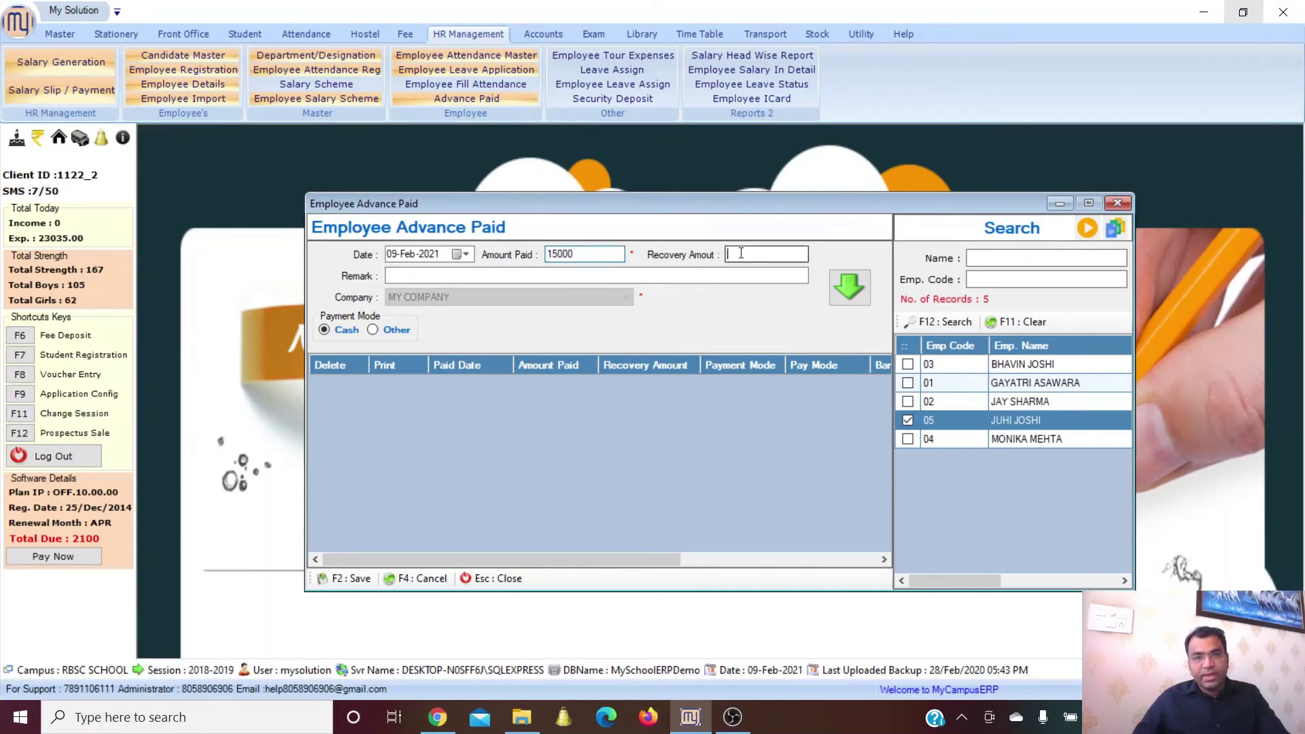
{"action": "type", "text": "1"}
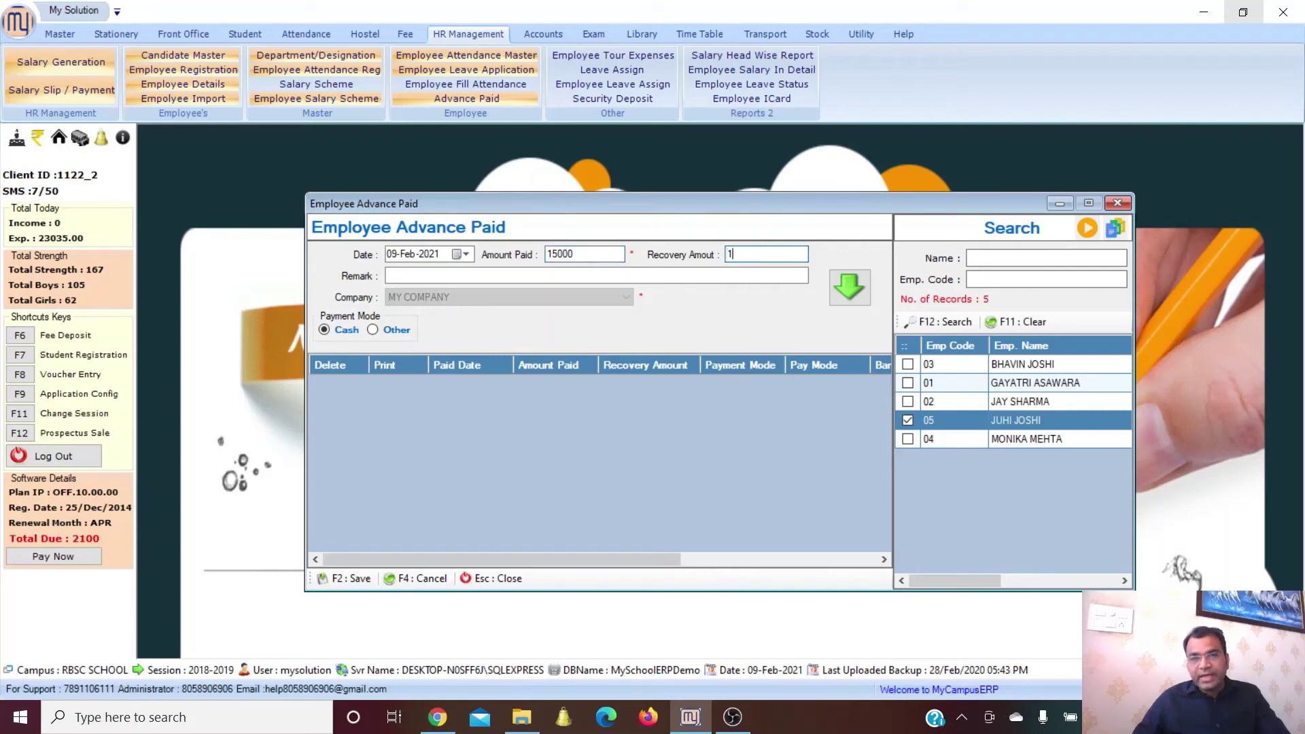
{"action": "type", "text": "000"}
{"action": "key", "text": "Tab"}
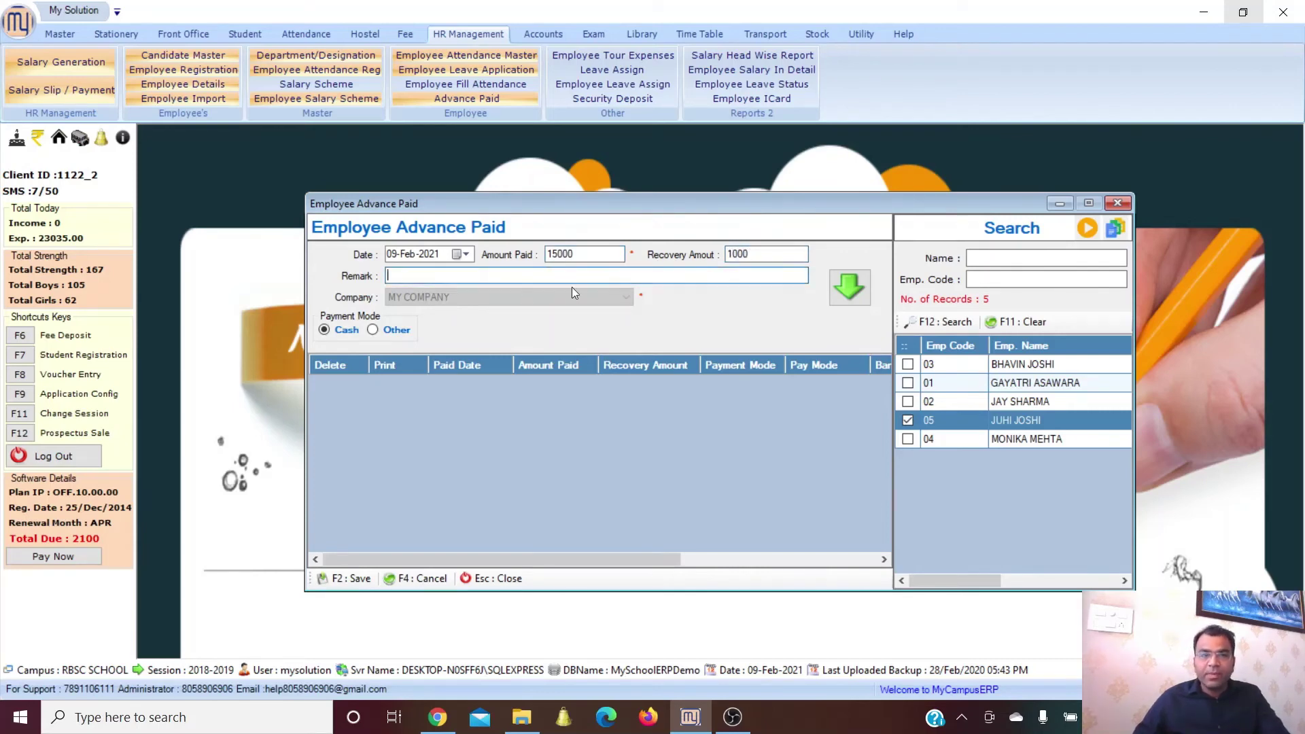
{"action": "left_click", "coordinate": [849, 287]}
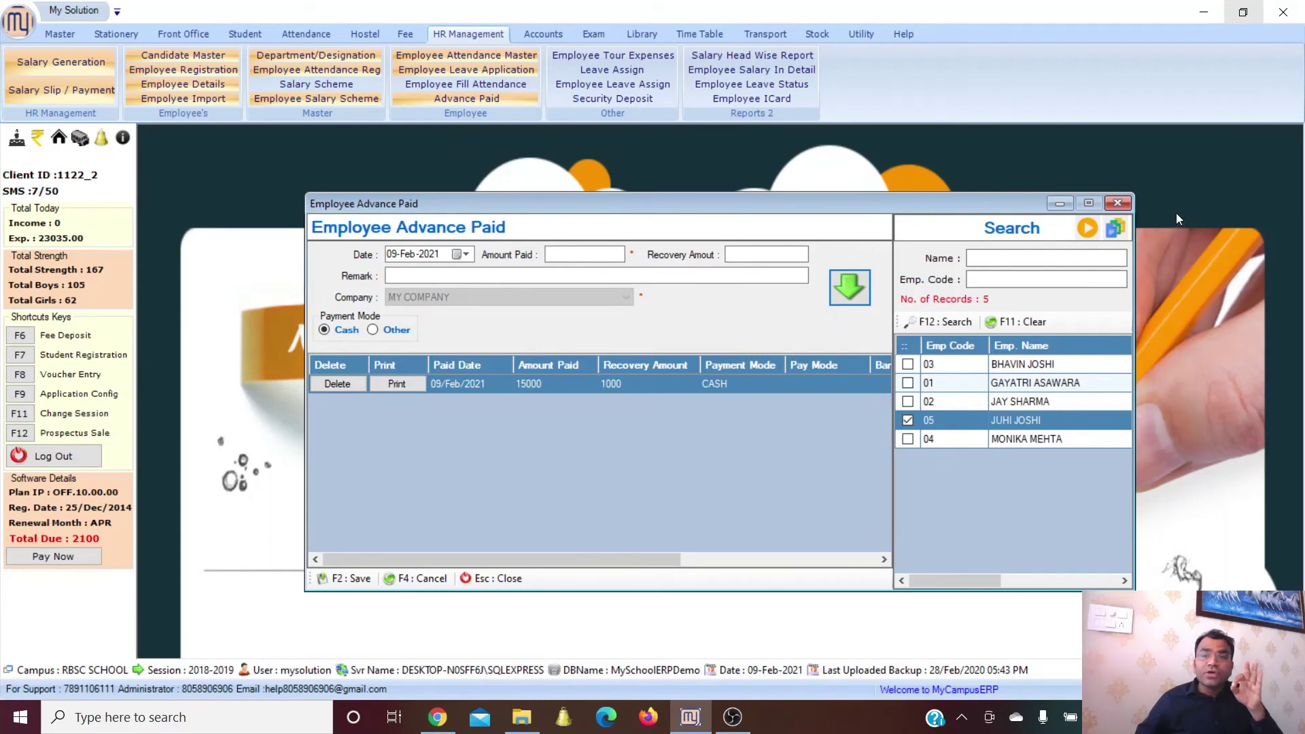
{"action": "left_click", "coordinate": [1124, 201]}
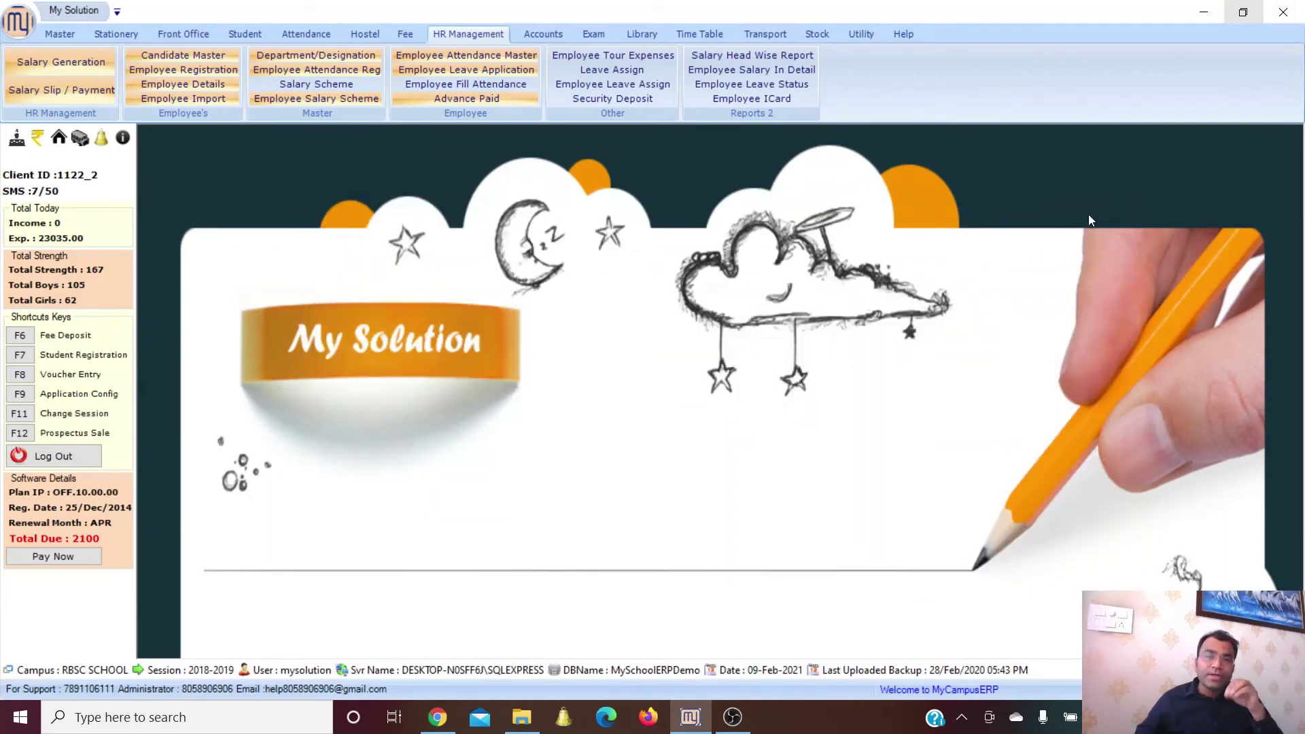
- Enter a security deposit for the fourth listed employee with total amount 15000, amount paid 1000 and recovery amount 1000
{"action": "left_click", "coordinate": [651, 100]}
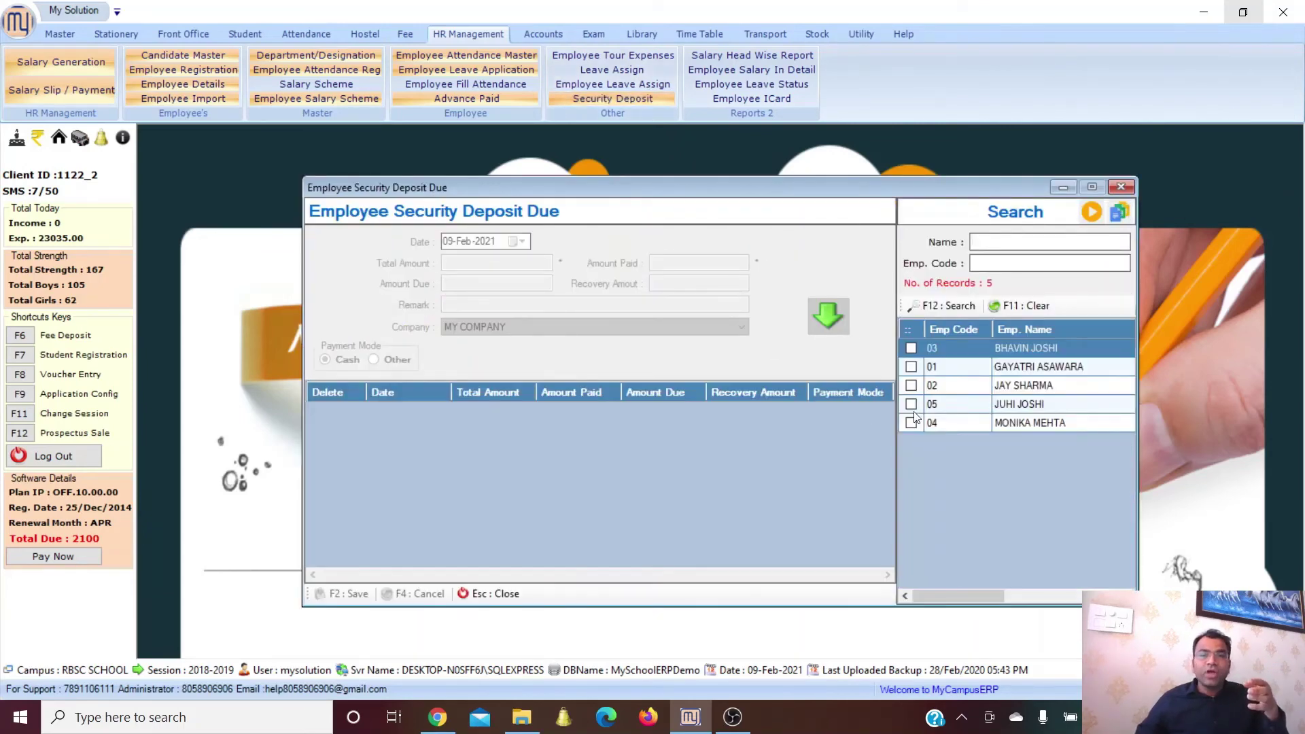
{"action": "left_click", "coordinate": [911, 404]}
{"action": "left_click", "coordinate": [465, 263]}
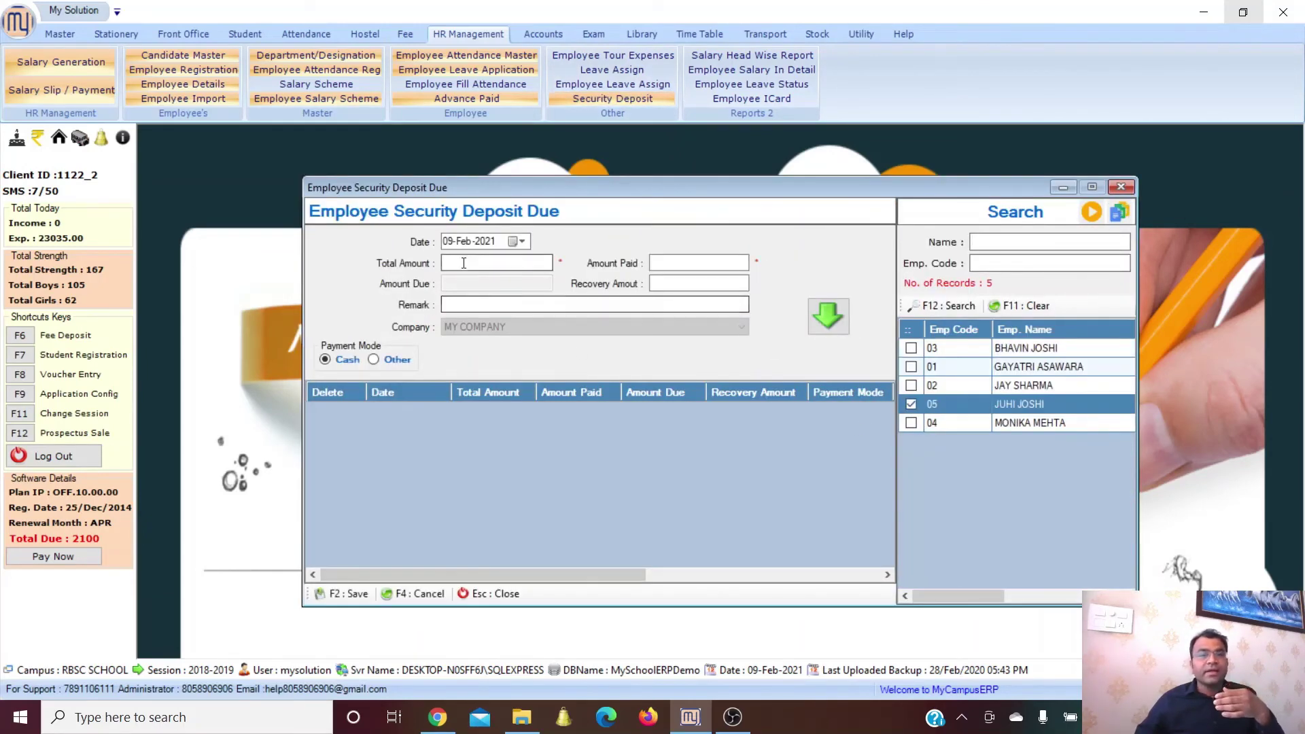
{"action": "type", "text": "15000"}
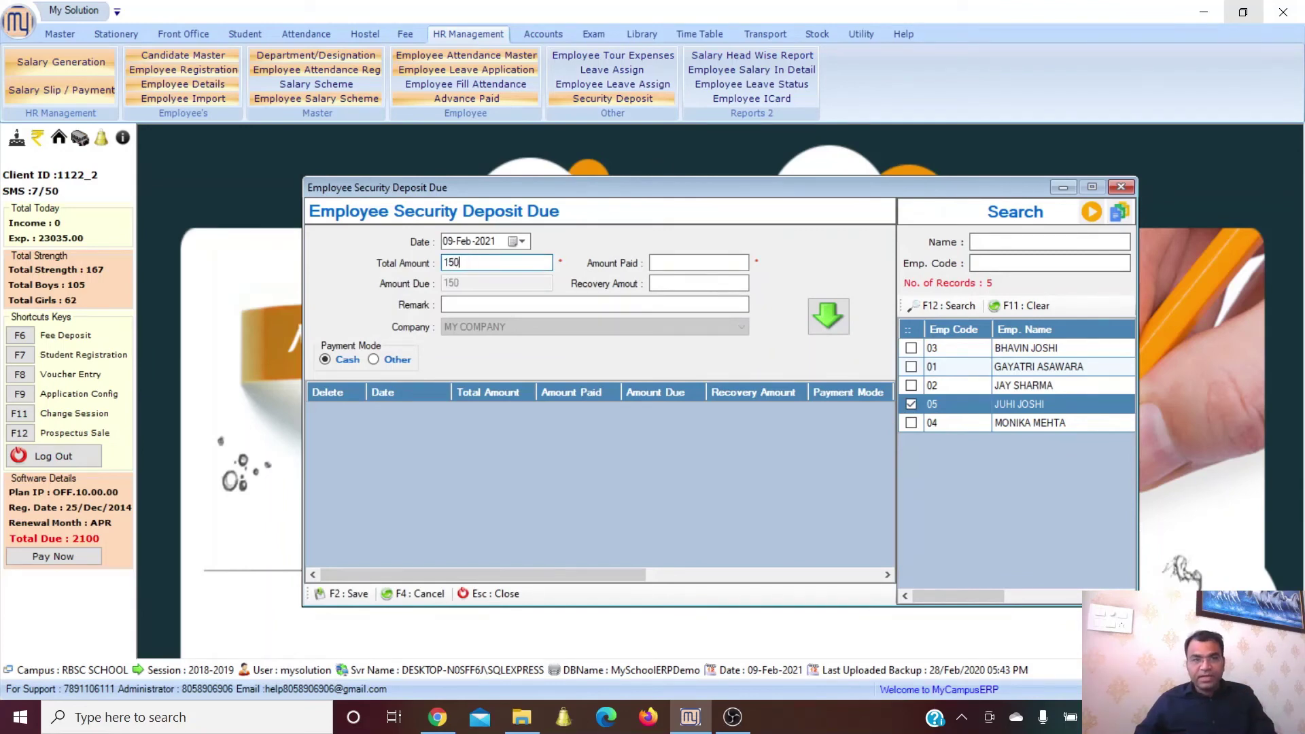
{"action": "left_click", "coordinate": [682, 262]}
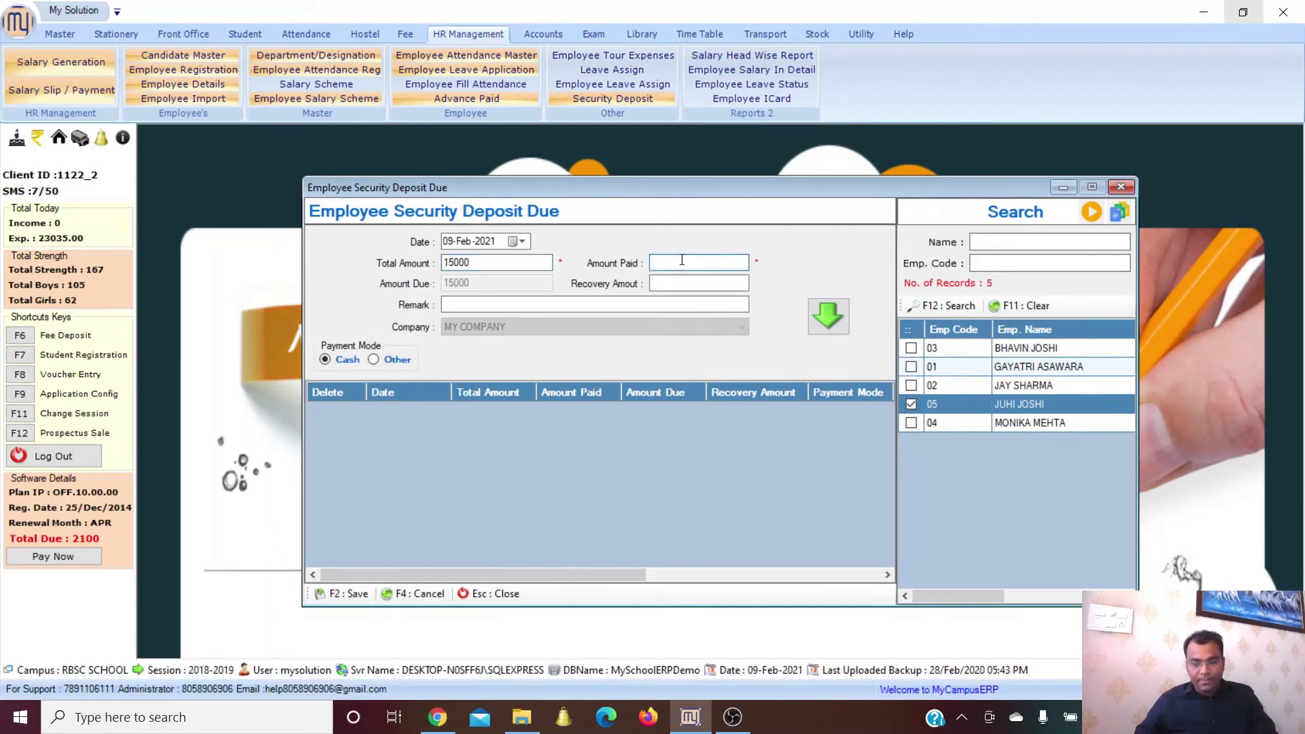
{"action": "type", "text": "100"}
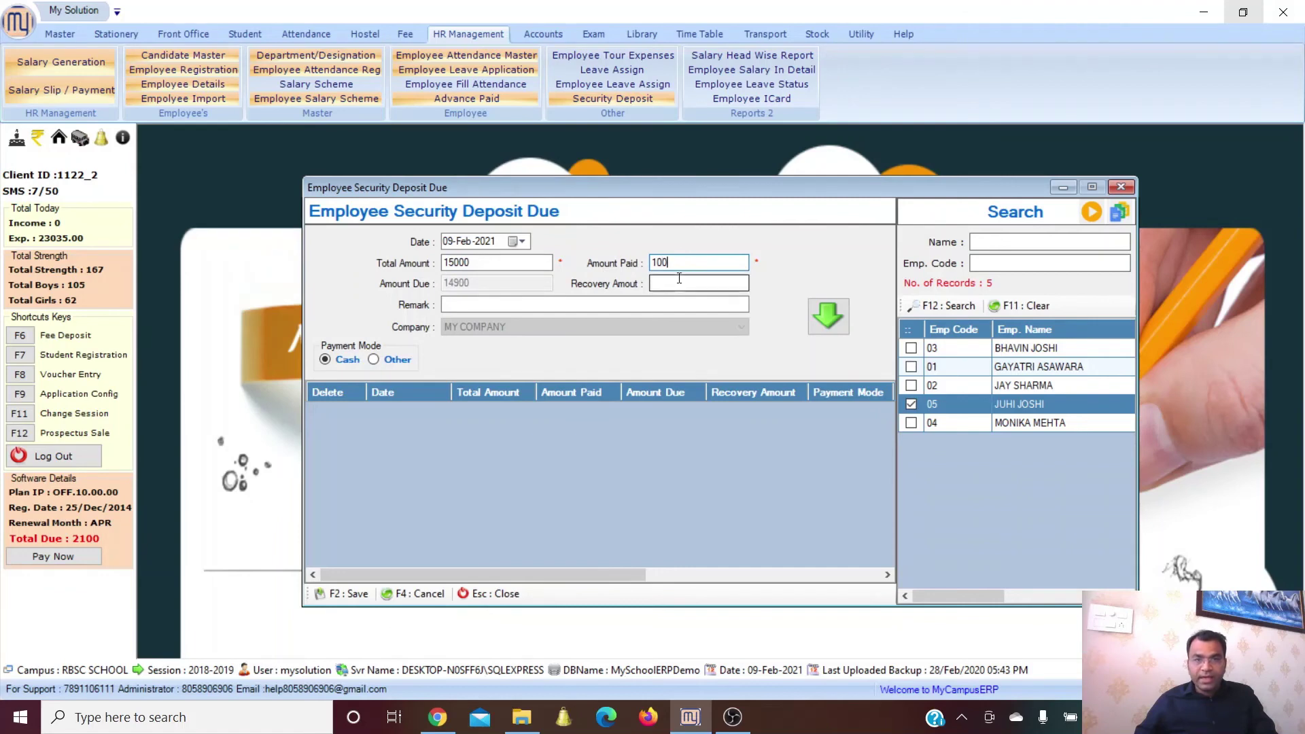
{"action": "type", "text": "0"}
{"action": "left_click", "coordinate": [675, 284]}
{"action": "type", "text": "100"}
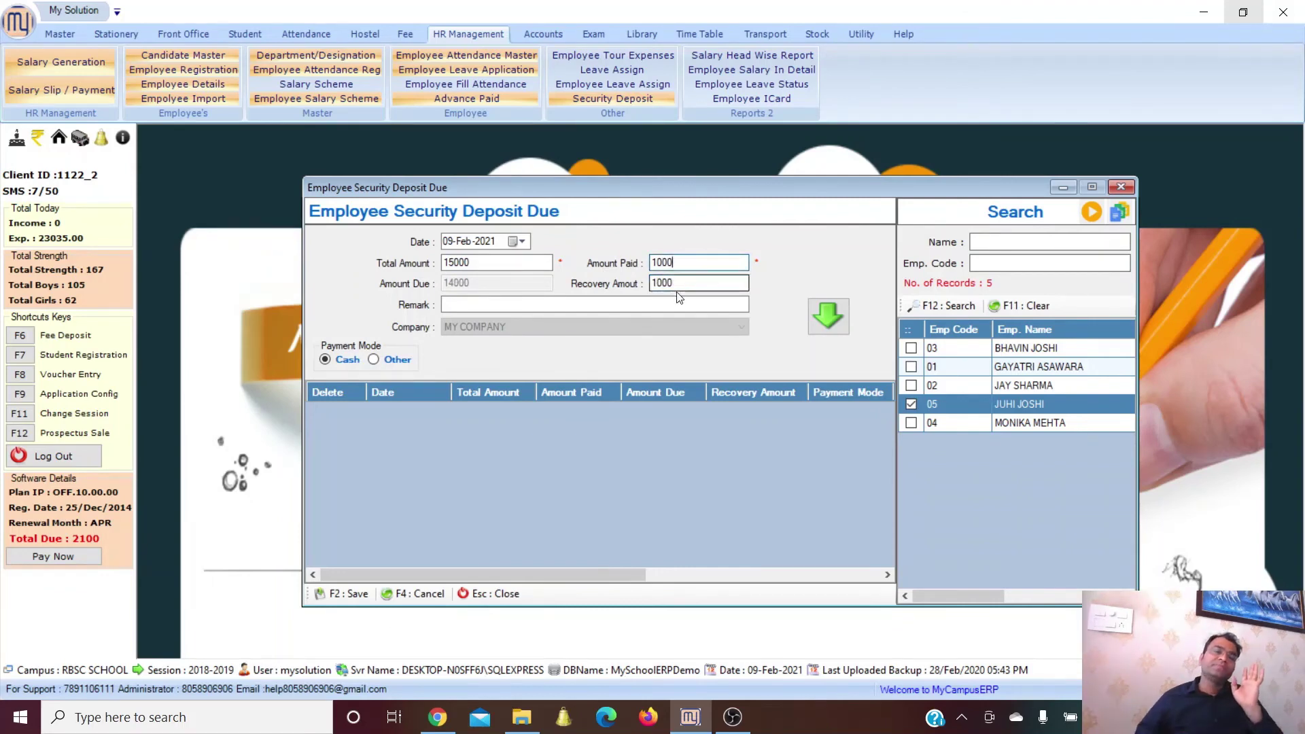
- Add the cash deposit entry to the employee's security deposit list and close the form
{"action": "left_click", "coordinate": [828, 316]}
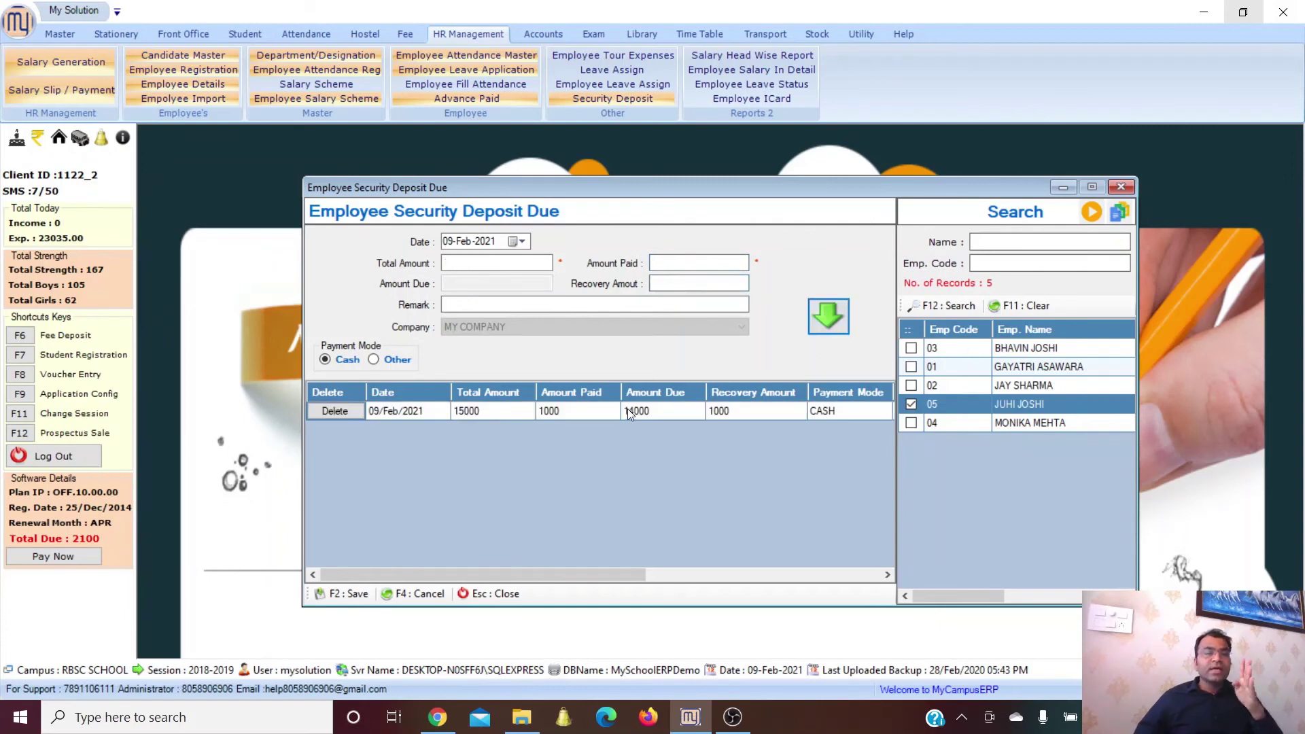
{"action": "left_click", "coordinate": [344, 579]}
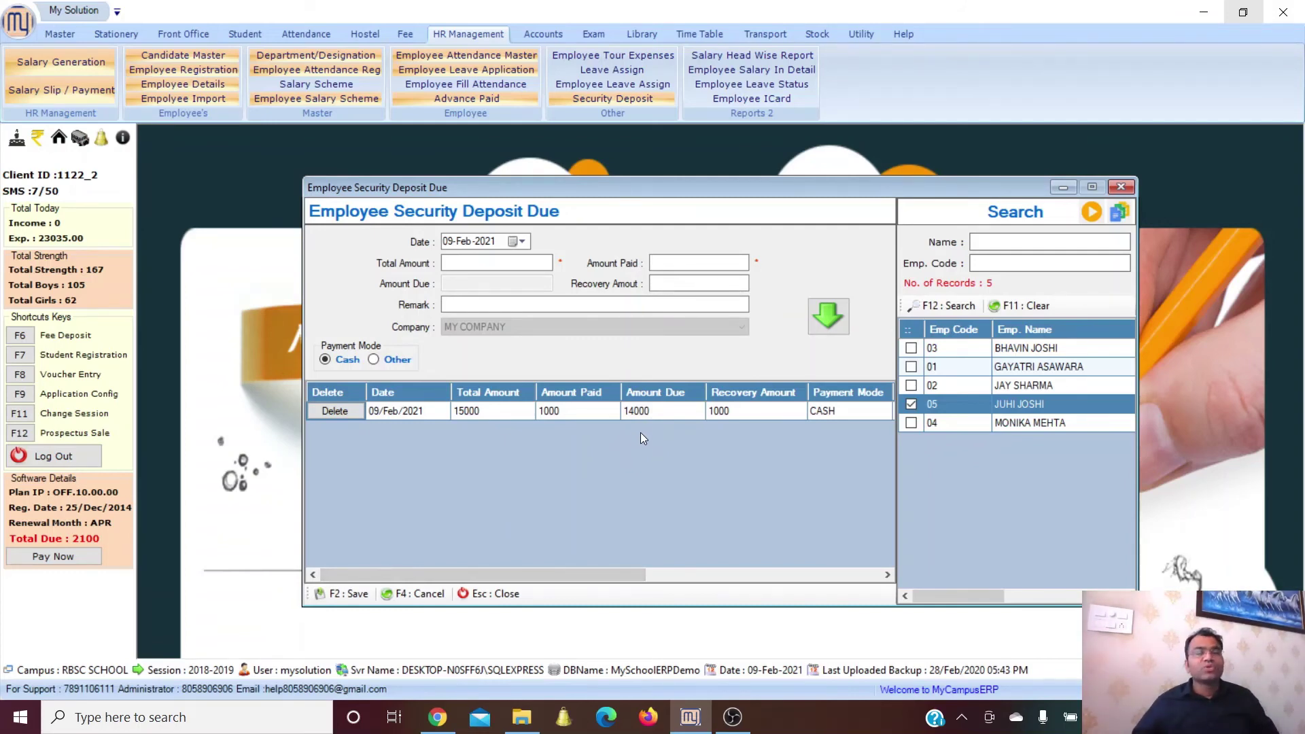
{"action": "left_click", "coordinate": [1122, 188]}
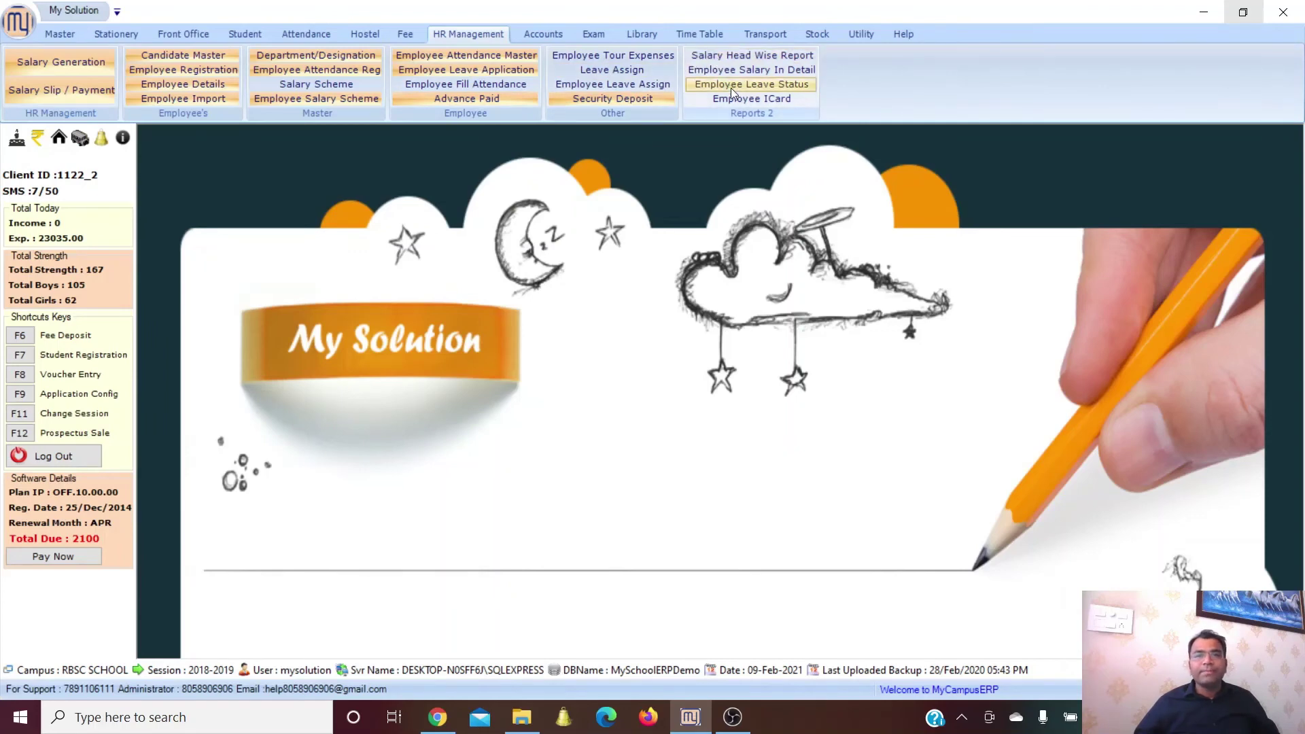
- View the salary head wise report for all ALLOWANCE heads, and look at the CONTRIBUTION heads before closing the report form
{"action": "left_click", "coordinate": [747, 56]}
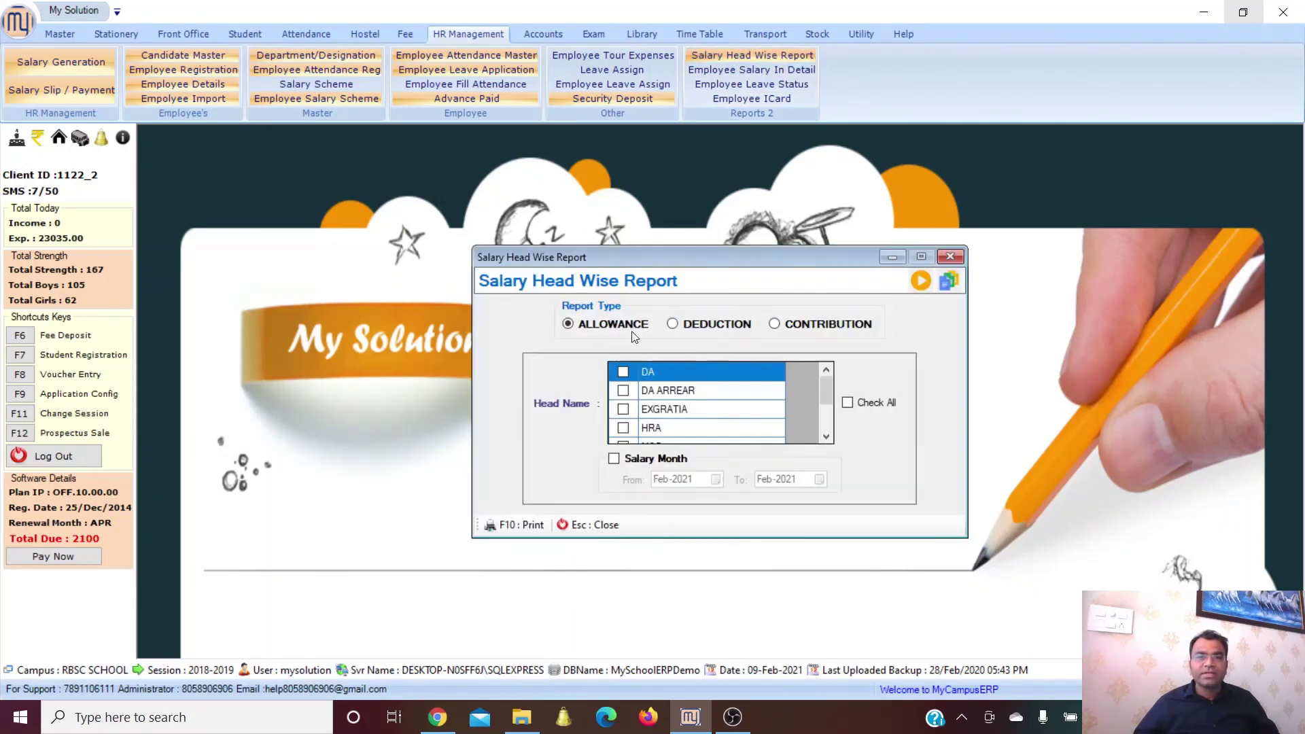
{"action": "left_click", "coordinate": [520, 525]}
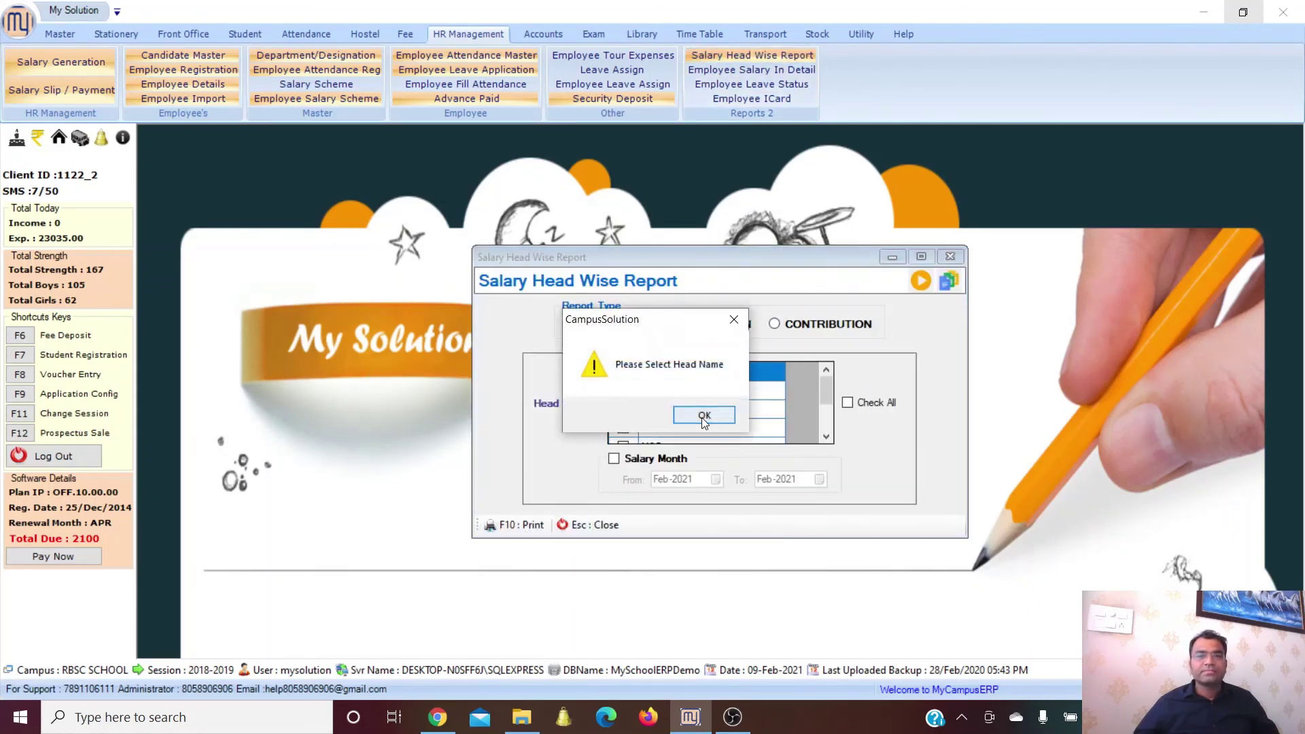
{"action": "left_click", "coordinate": [704, 415]}
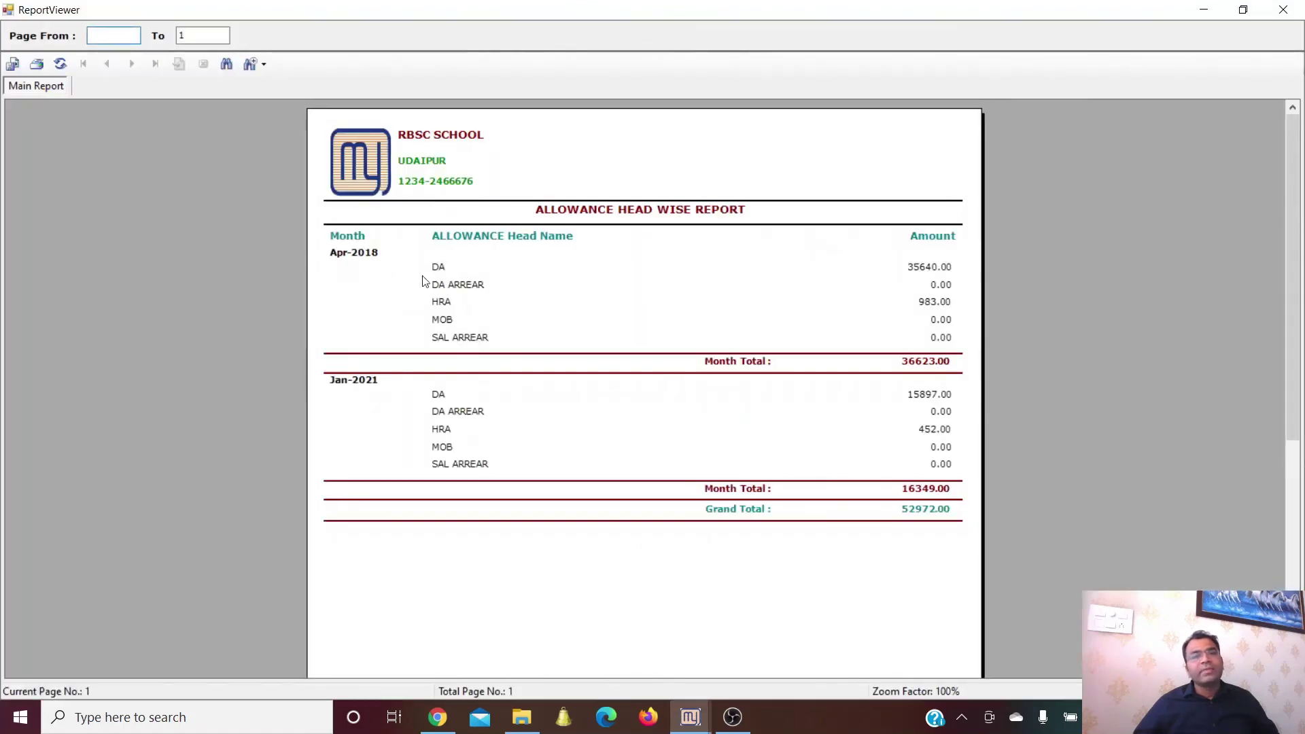
{"action": "left_click", "coordinate": [888, 366]}
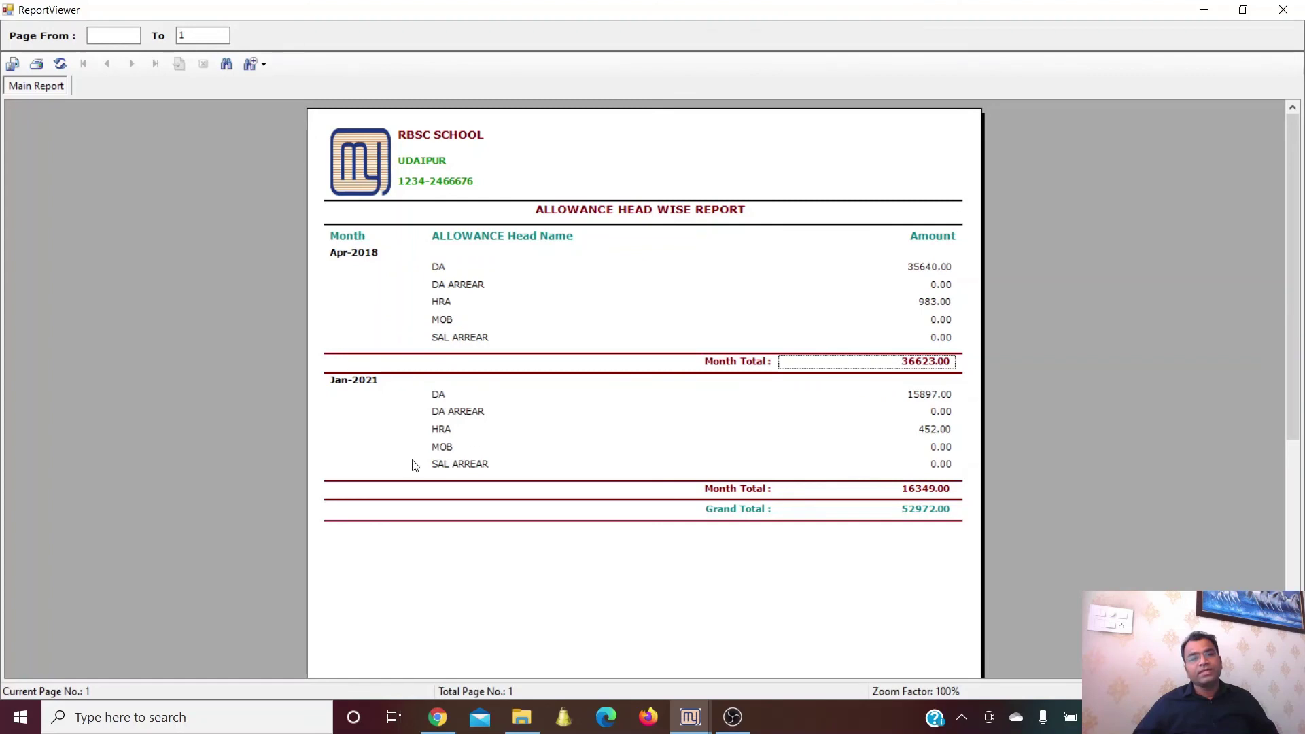
{"action": "left_click", "coordinate": [1283, 10]}
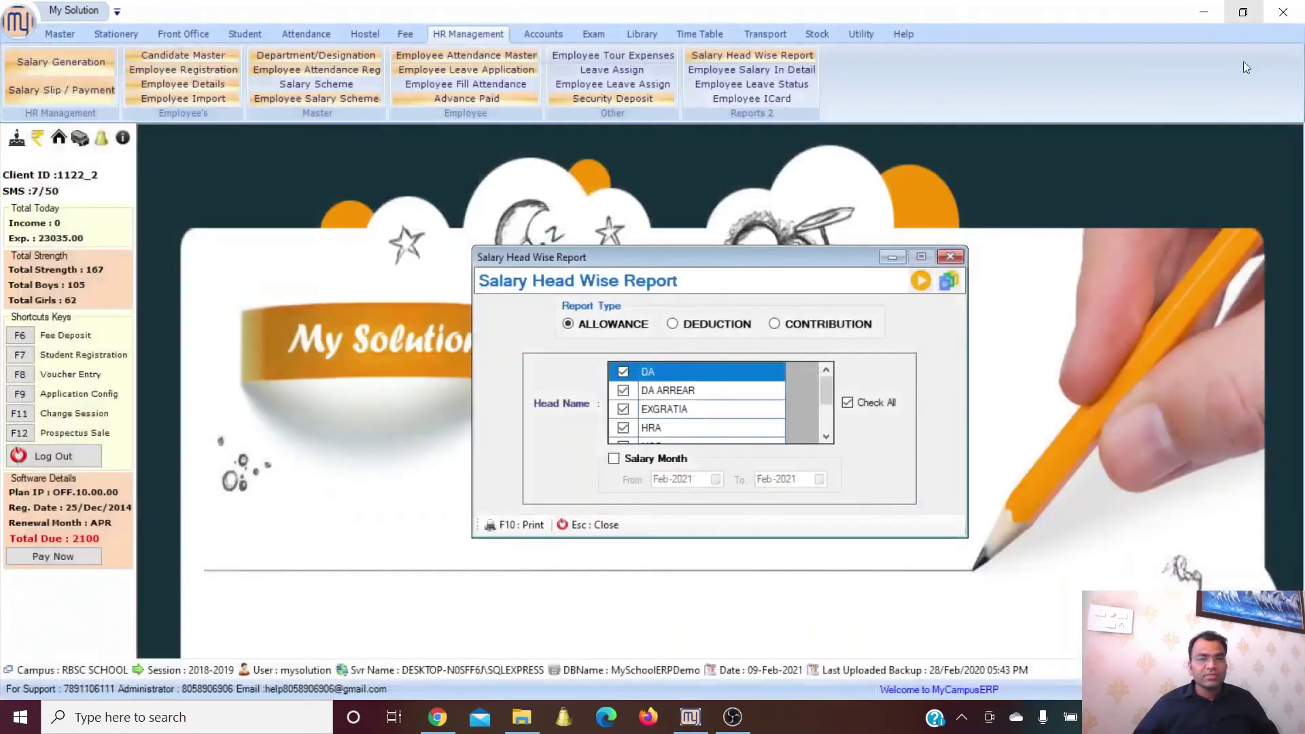
{"action": "left_click", "coordinate": [810, 325]}
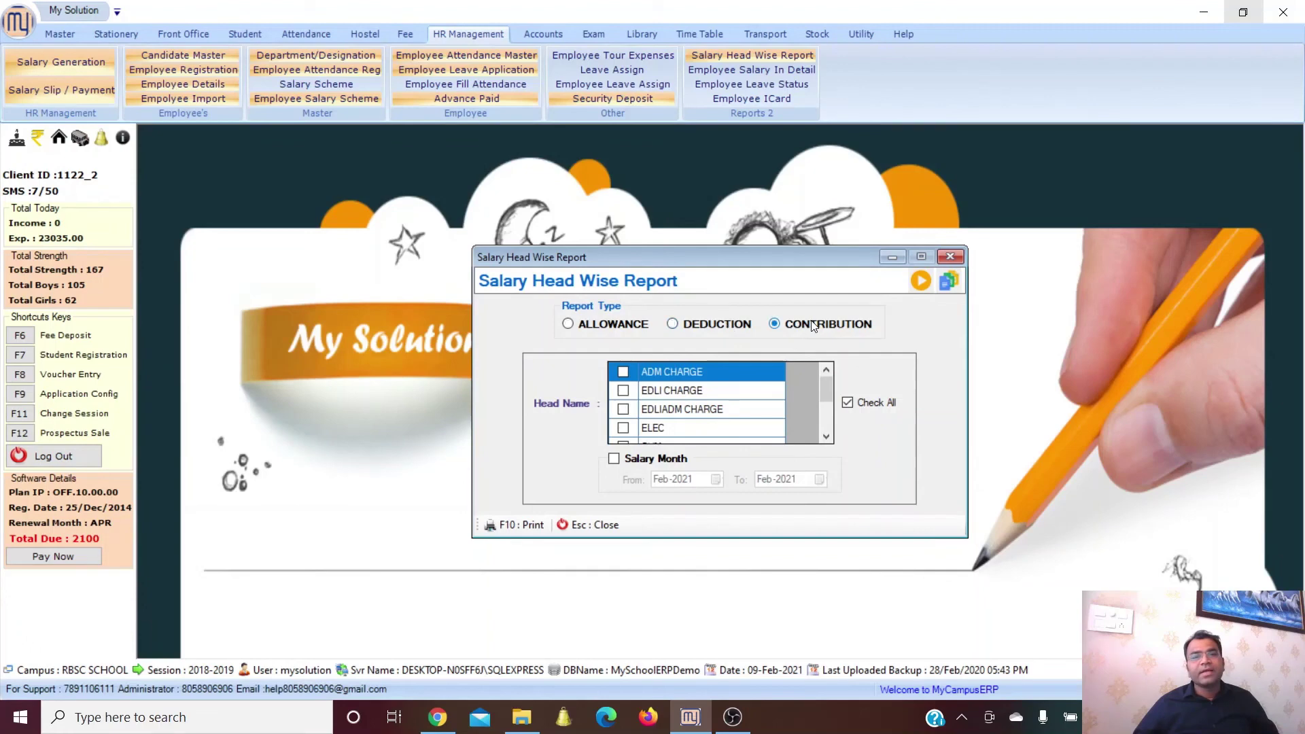
{"action": "left_click", "coordinate": [952, 256]}
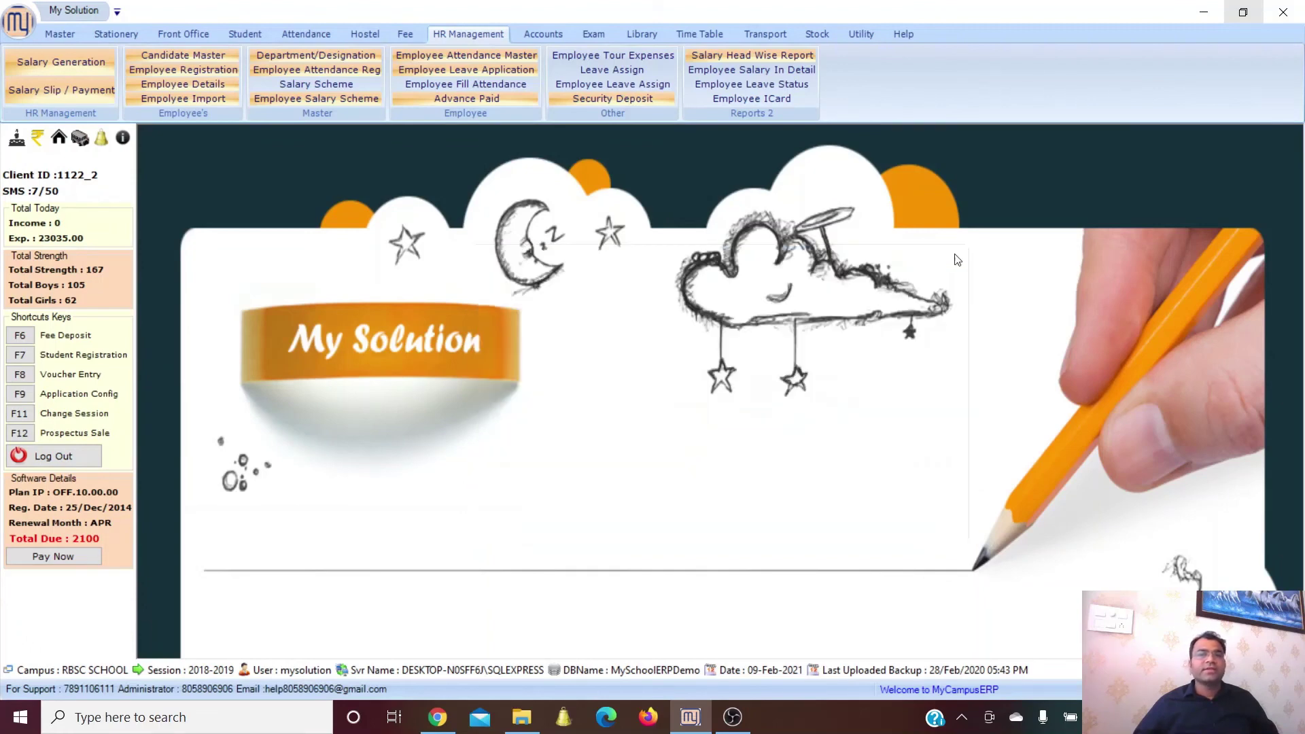
- Examine the detailed employee salary report for Jan-2021 across all its salary columns and close it
{"action": "left_click", "coordinate": [751, 71]}
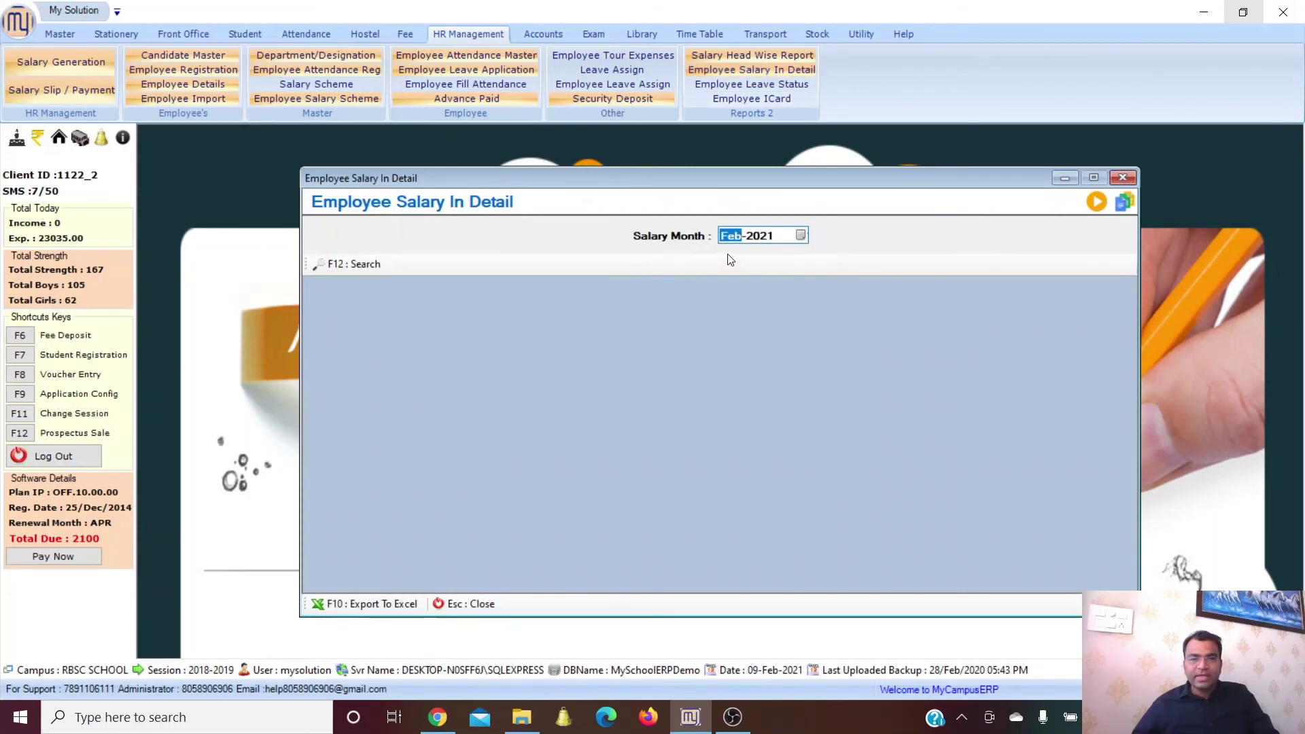
{"action": "key", "text": "Down"}
{"action": "key", "text": "Right"}
{"action": "left_click", "coordinate": [376, 266]}
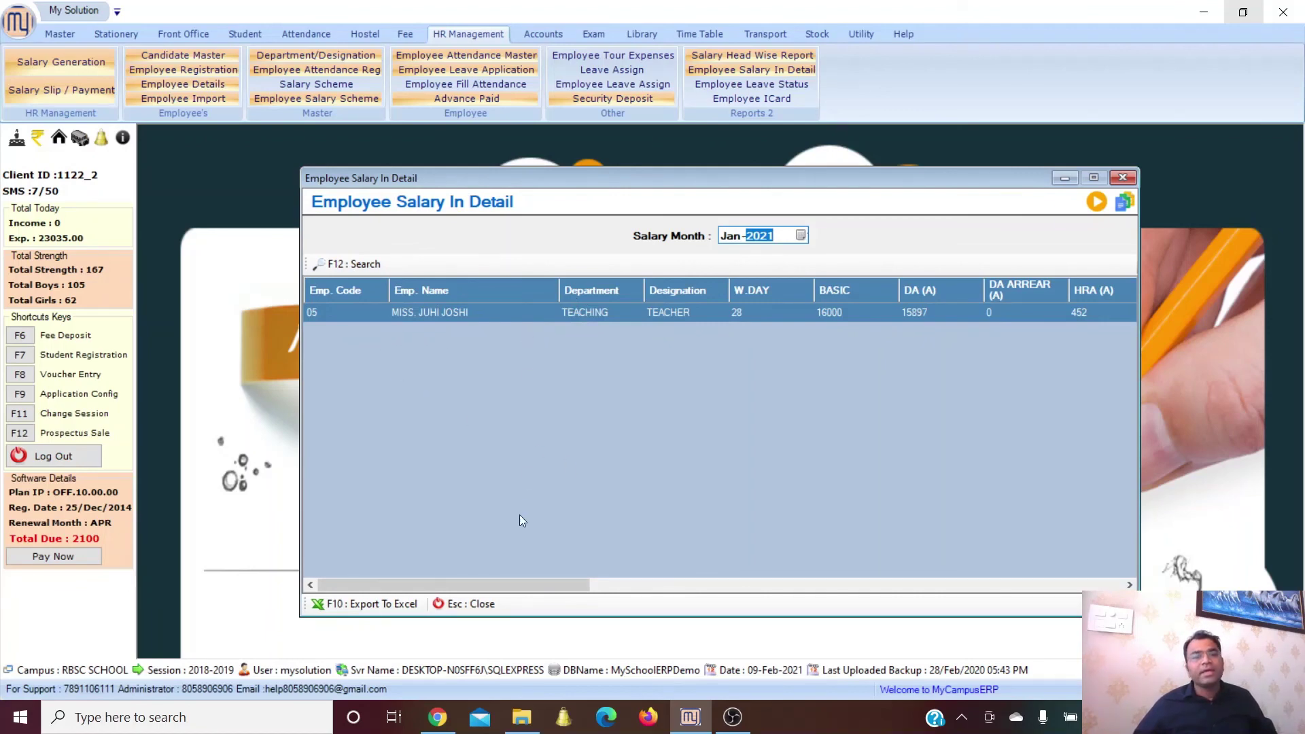
{"action": "left_click_drag", "start_coordinate": [514, 583], "coordinate": [542, 585]}
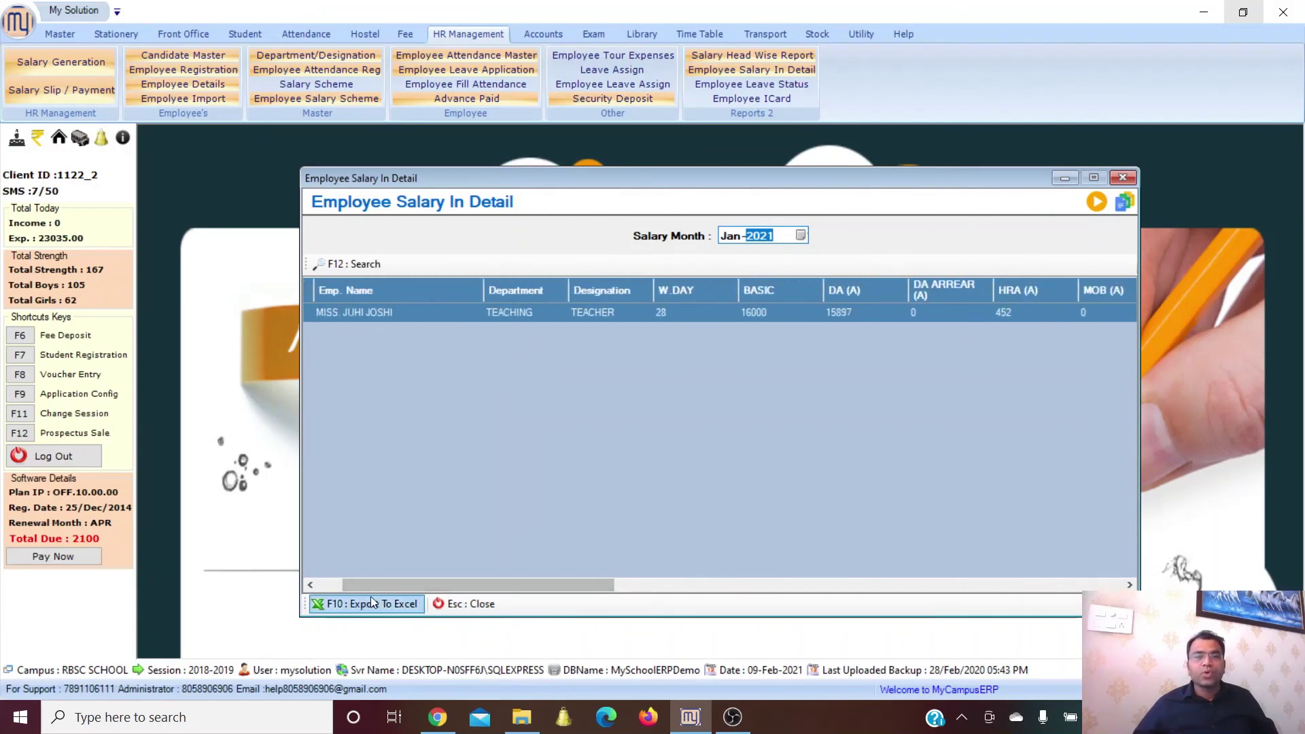
{"action": "left_click_drag", "start_coordinate": [409, 583], "coordinate": [913, 571]}
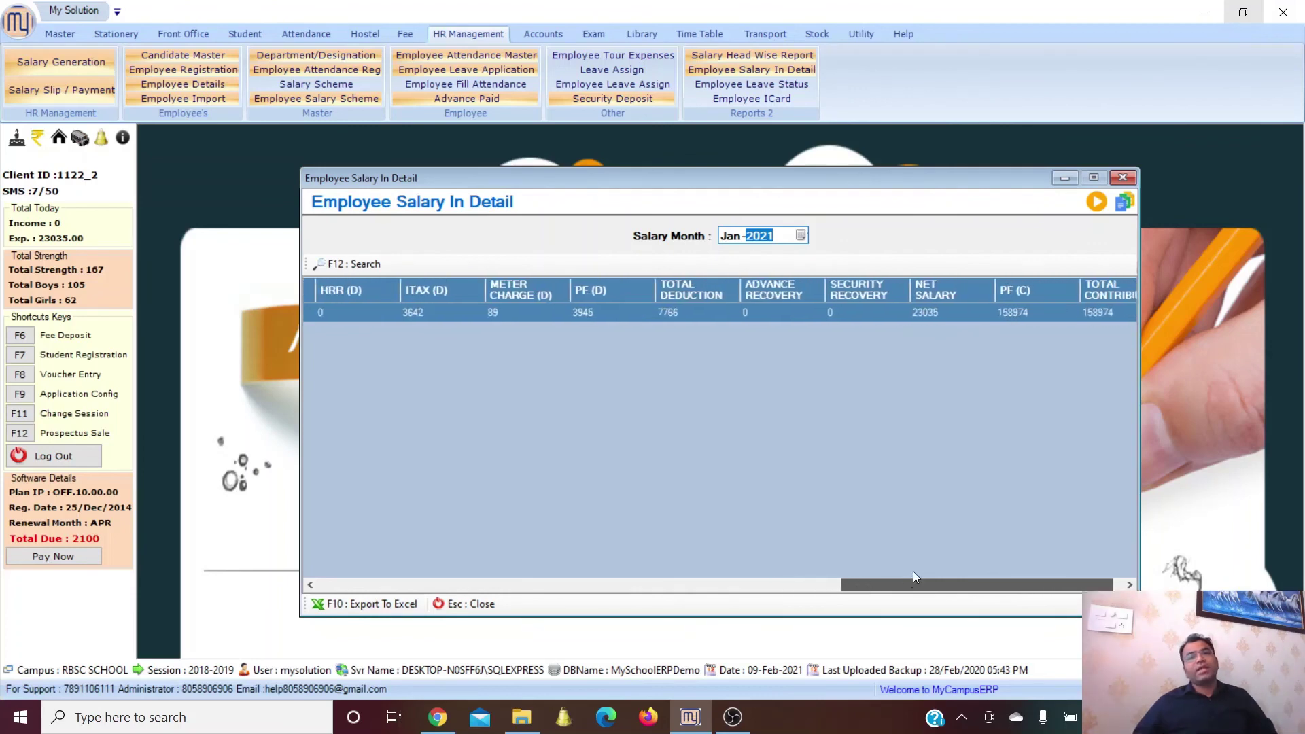
{"action": "left_click", "coordinate": [1123, 178]}
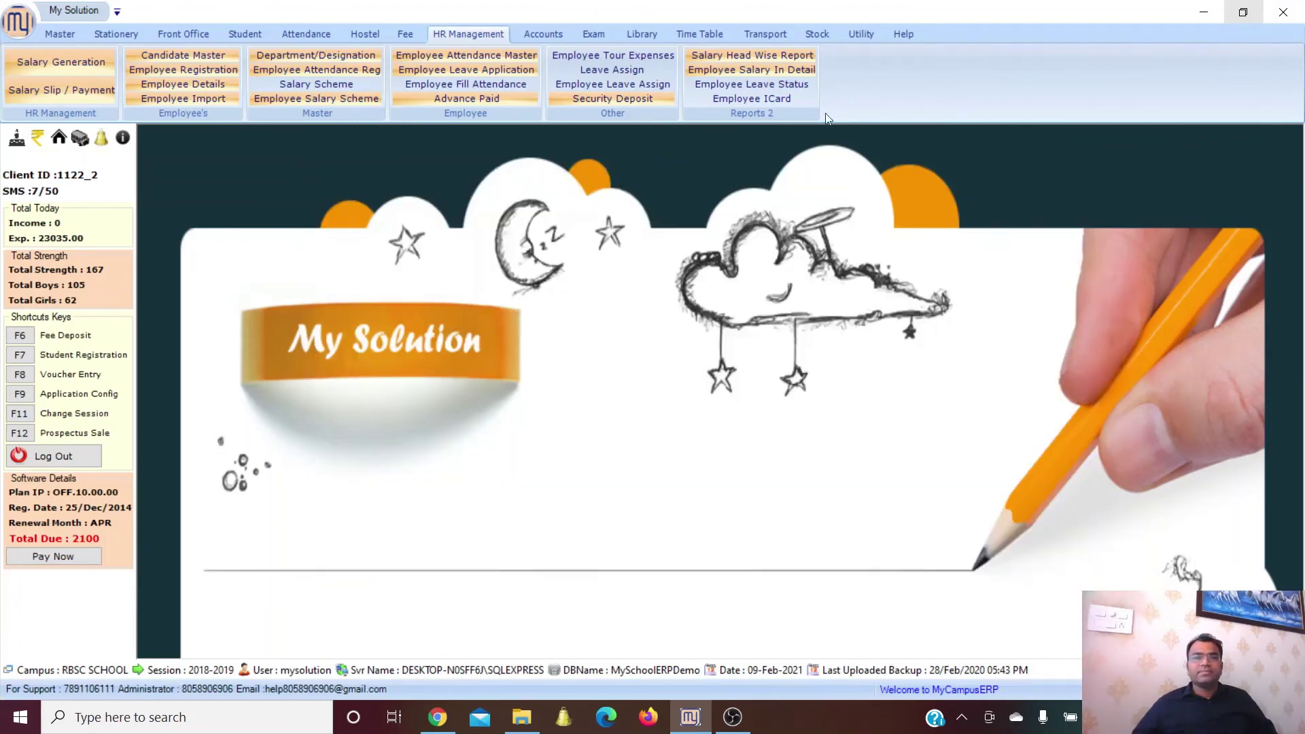
- View the Employee Leave Status report and close it
{"action": "left_click", "coordinate": [752, 83]}
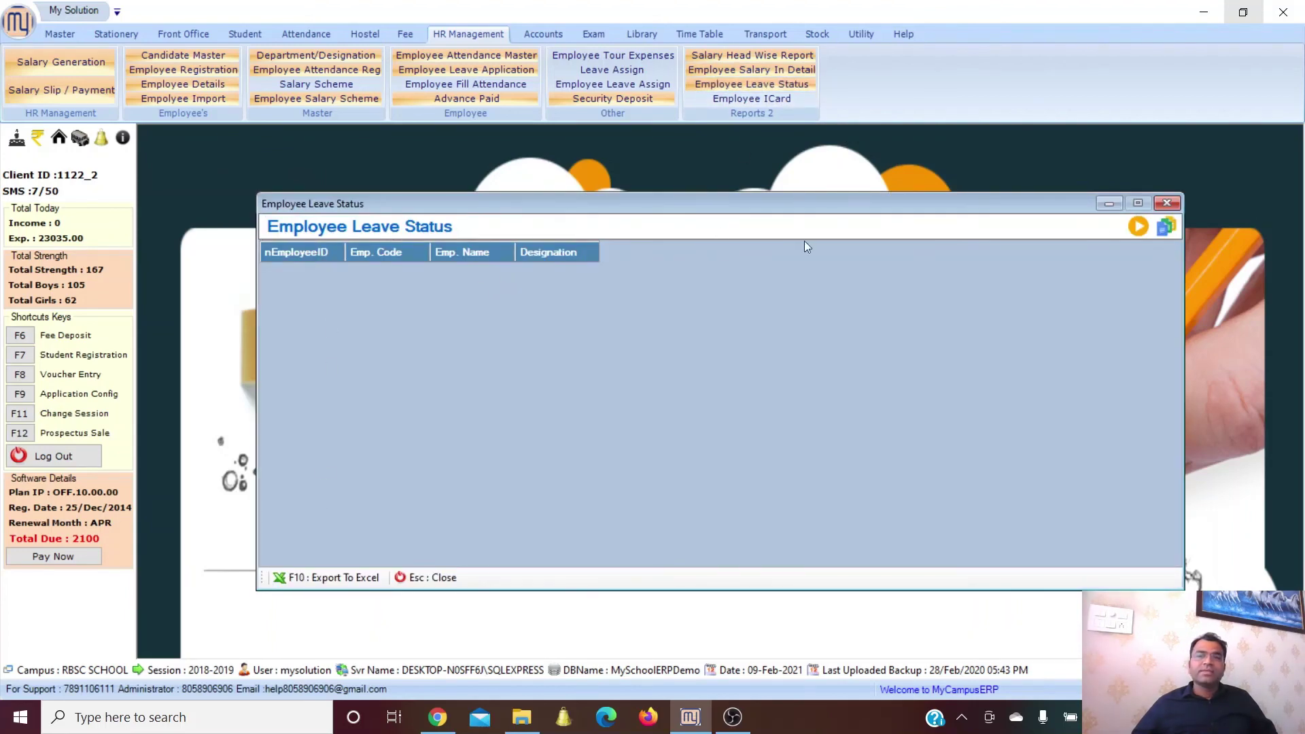
{"action": "left_click", "coordinate": [1167, 204]}
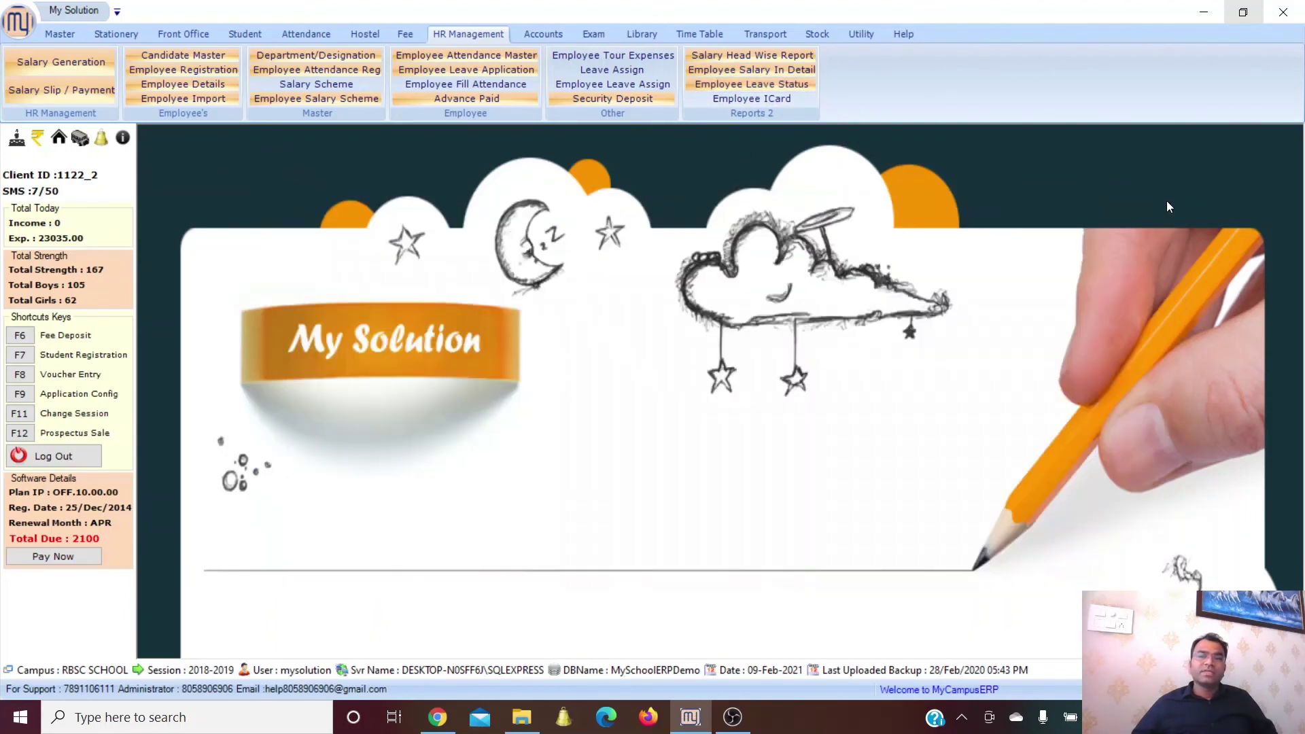
- Open the Employee ICard report
{"action": "left_click", "coordinate": [773, 98]}
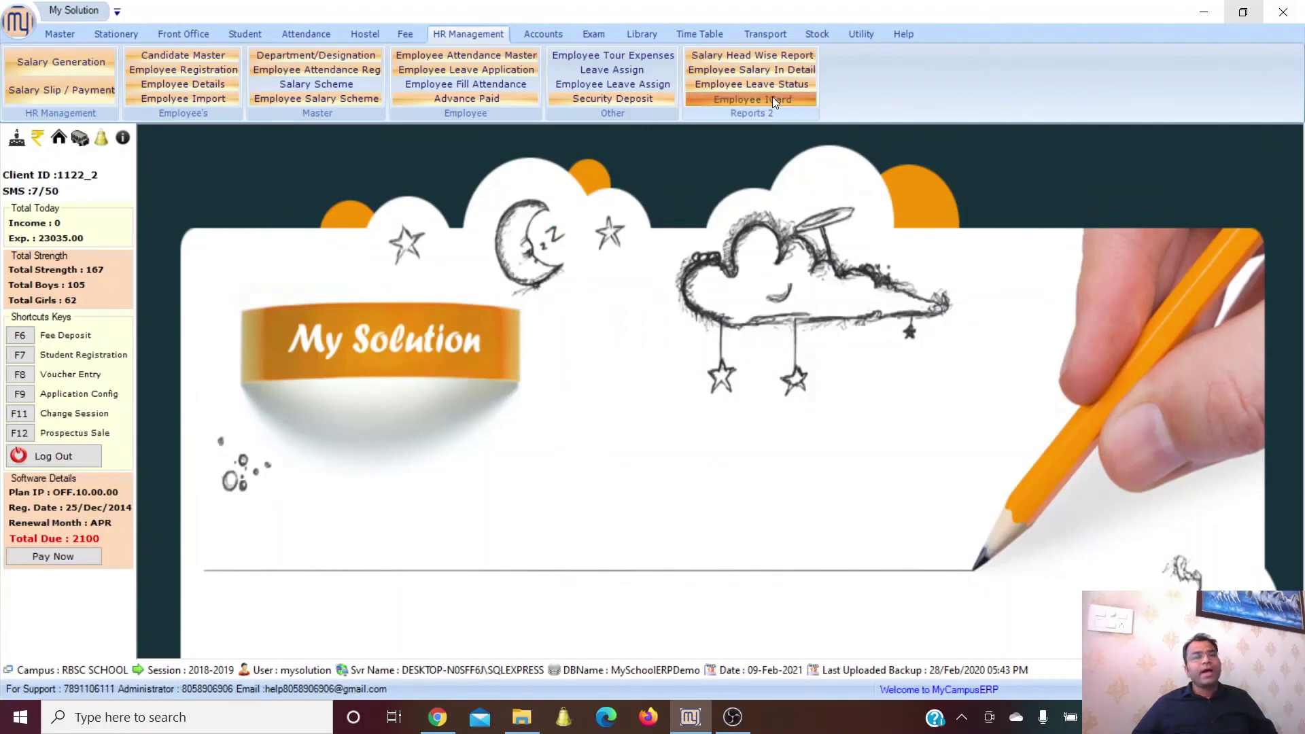